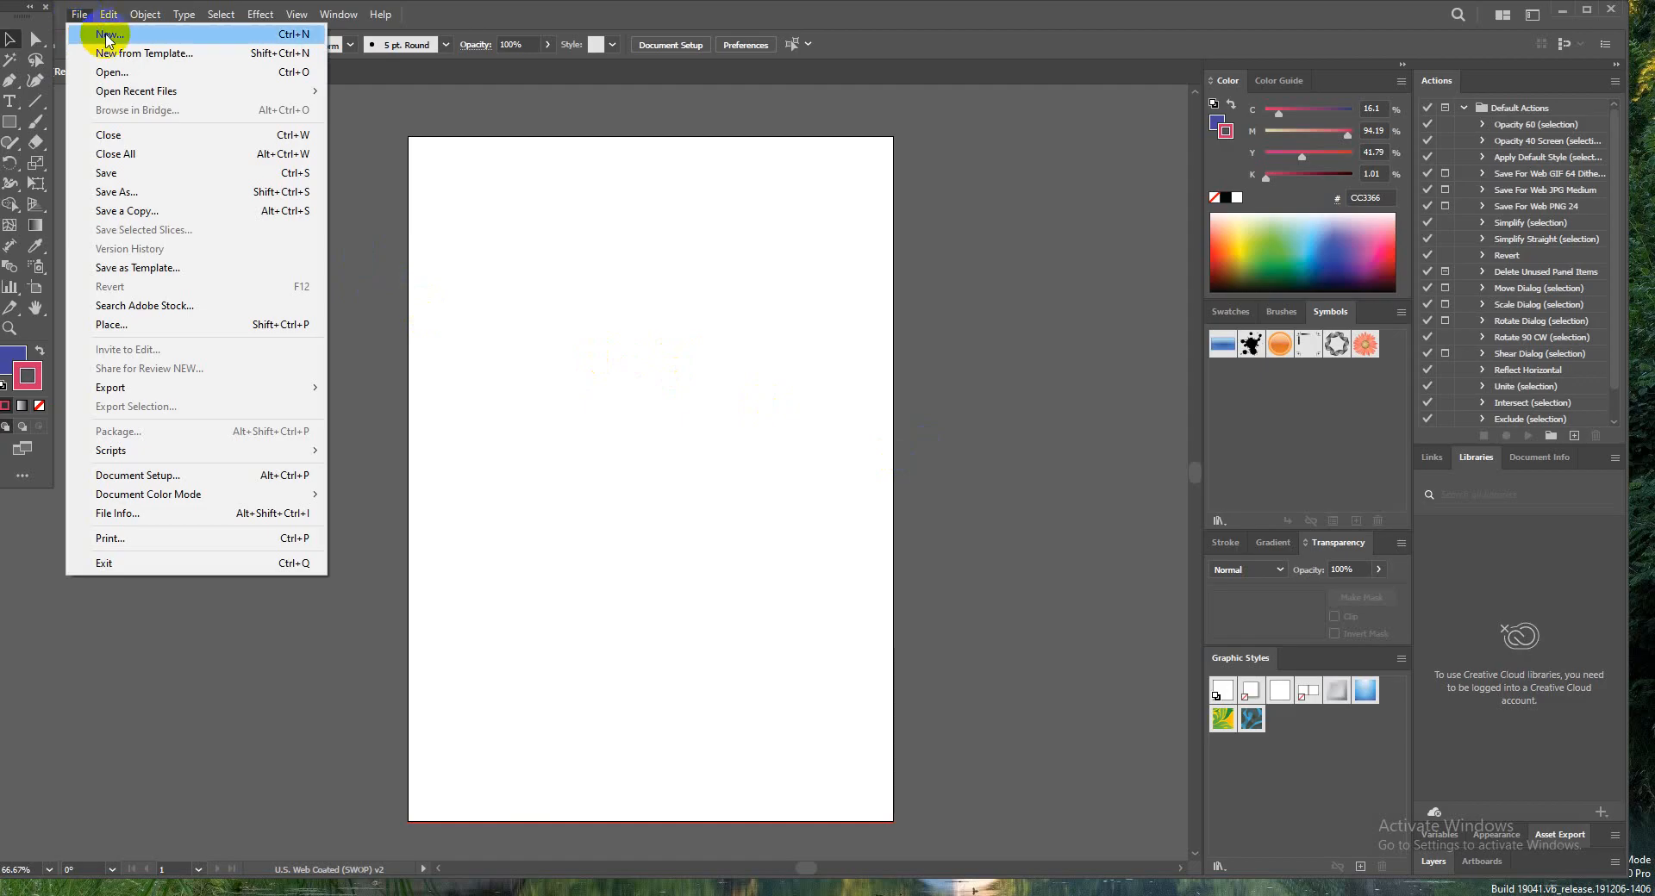
Step: Create a new portrait A4 document from the recent 8.27 x 11.69 in preset with 0.25 in bleed on all sides
{"action": "left_click", "coordinate": [111, 36]}
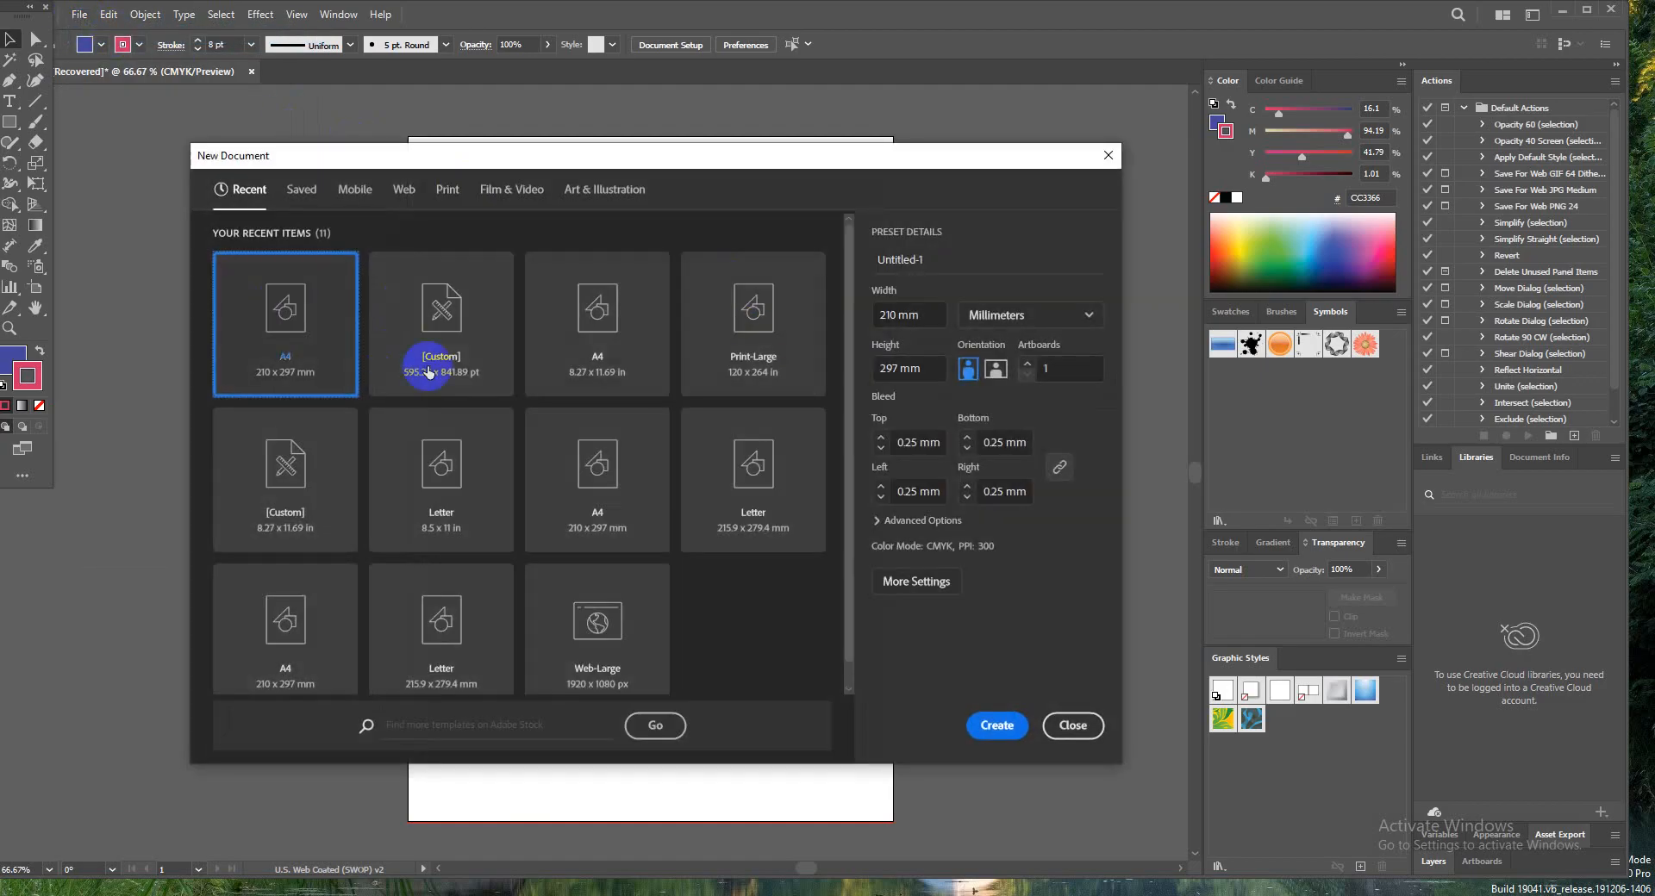
{"action": "left_click", "coordinate": [586, 317]}
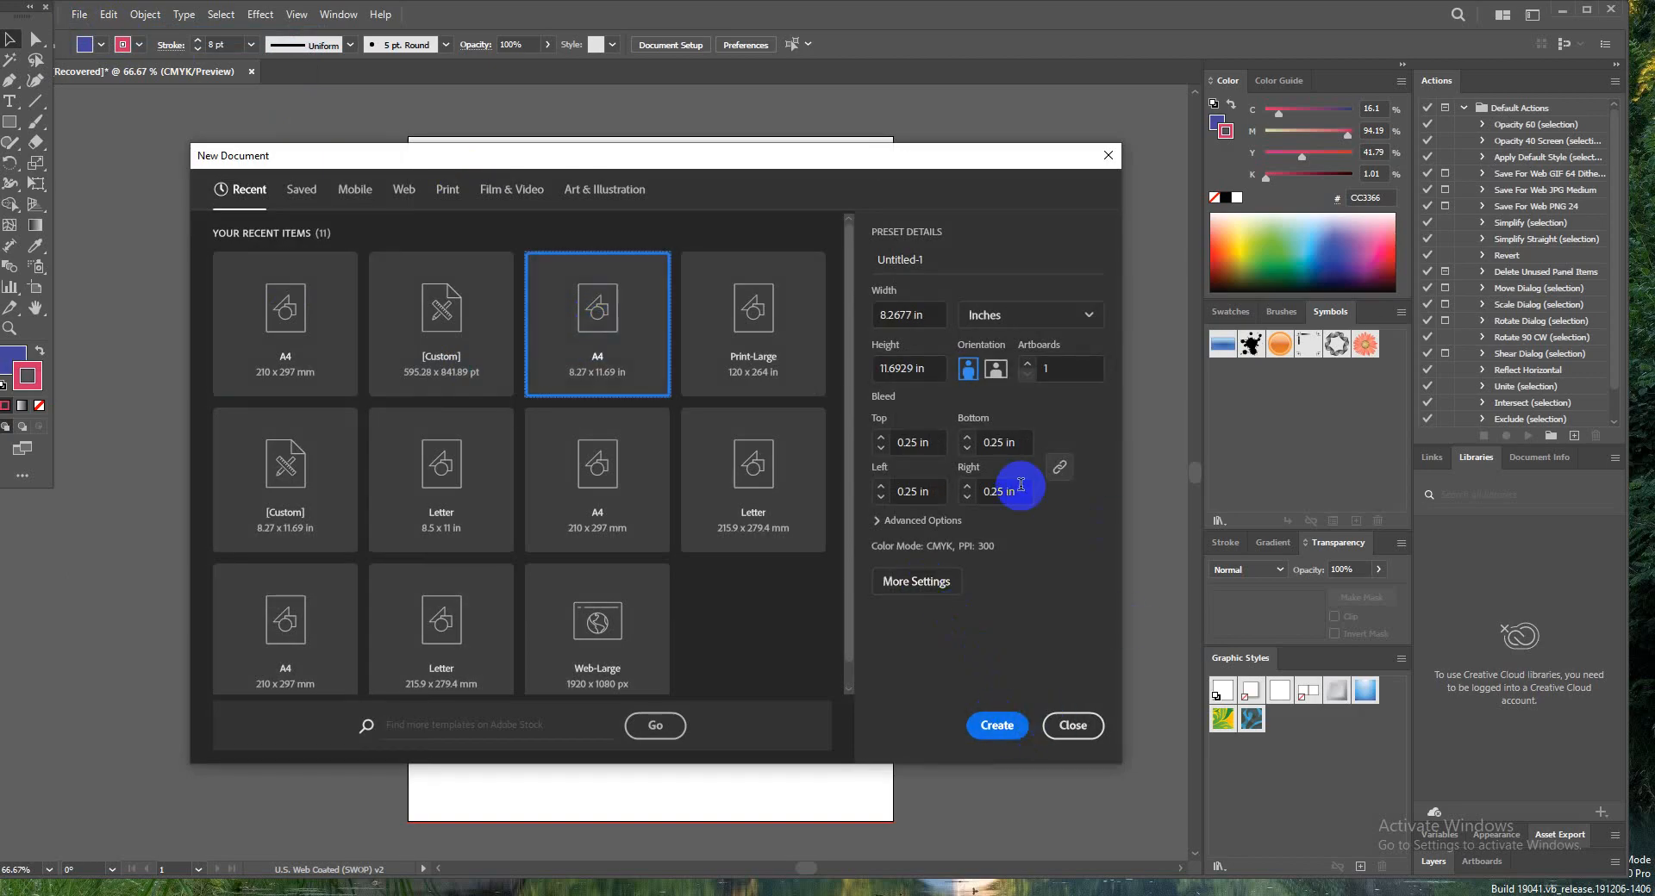
{"action": "left_click", "coordinate": [922, 444]}
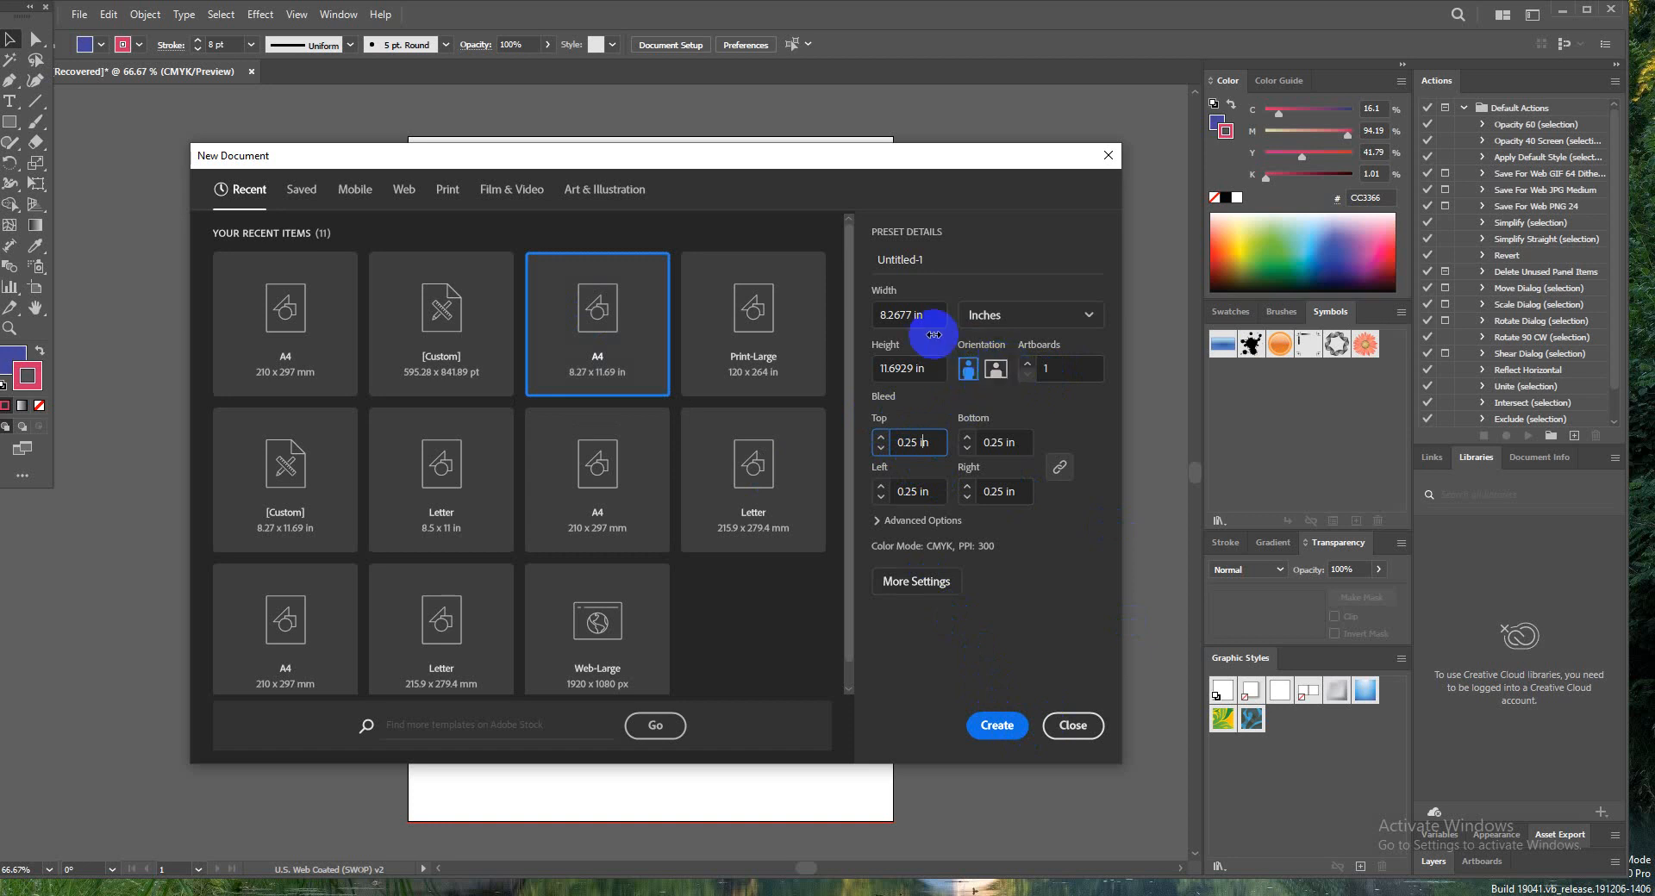
{"action": "left_click", "coordinate": [1086, 319]}
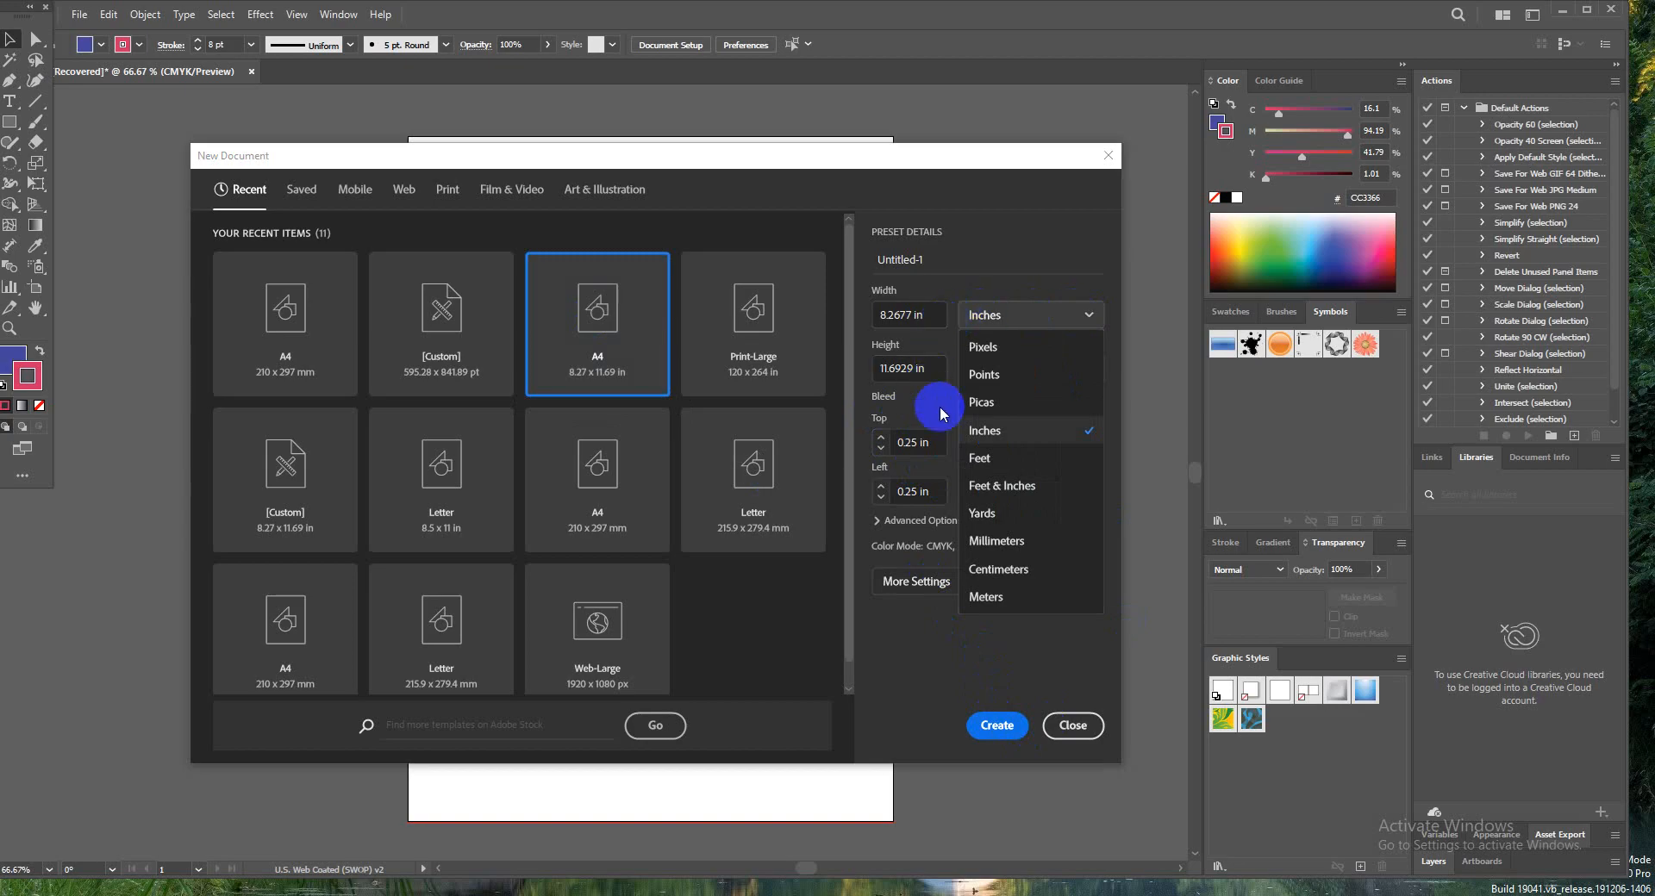
{"action": "left_click", "coordinate": [937, 654]}
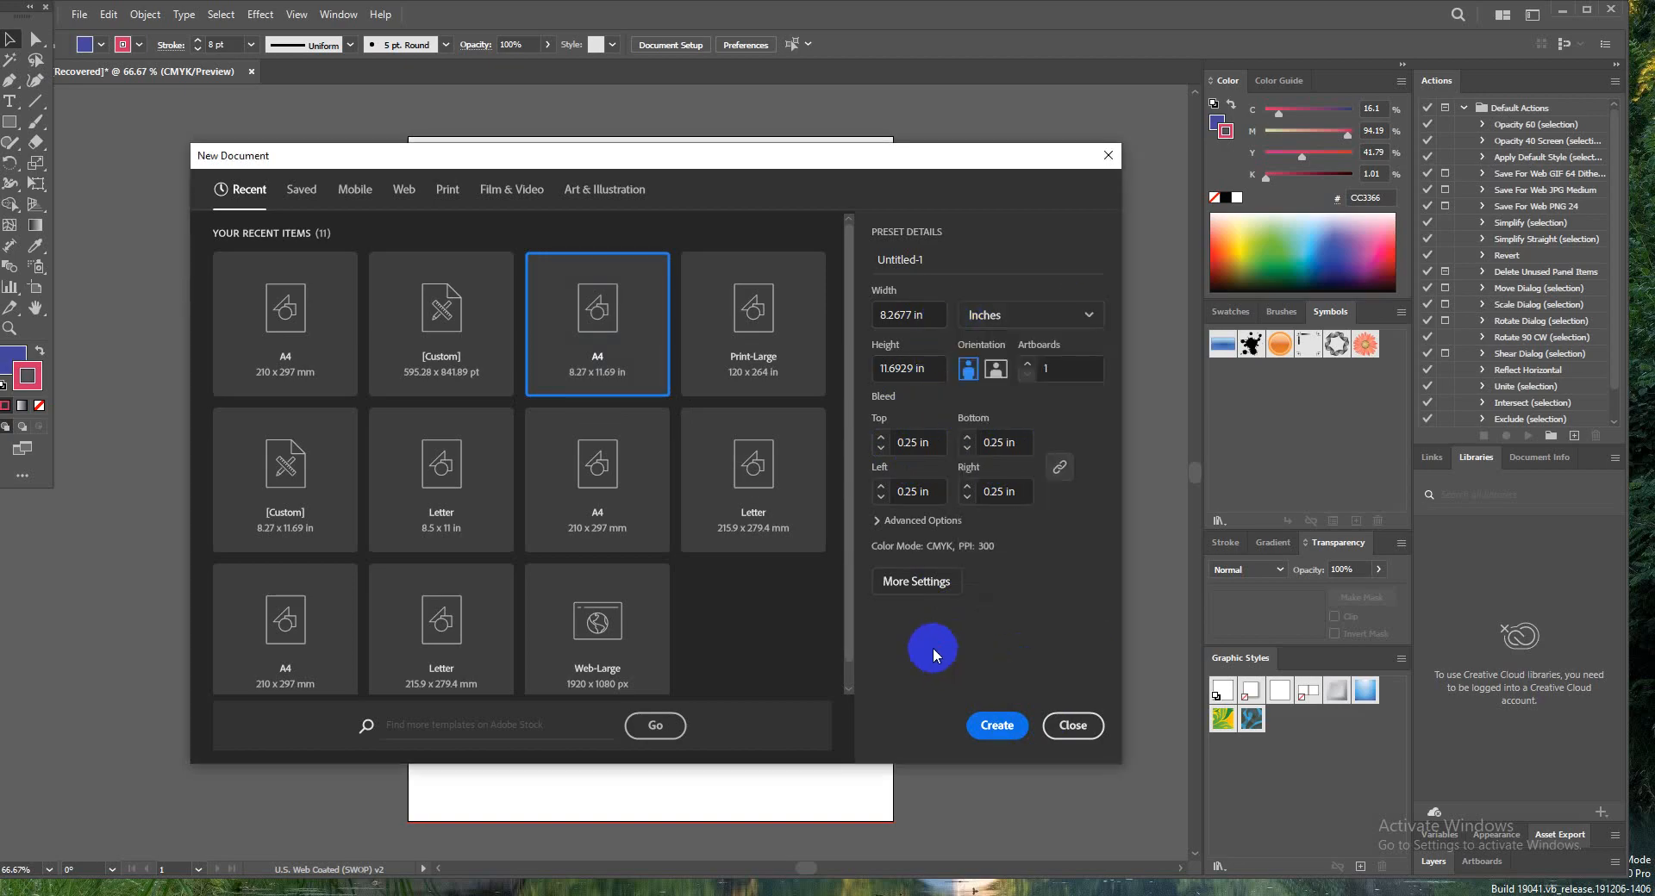
{"action": "left_click", "coordinate": [927, 583]}
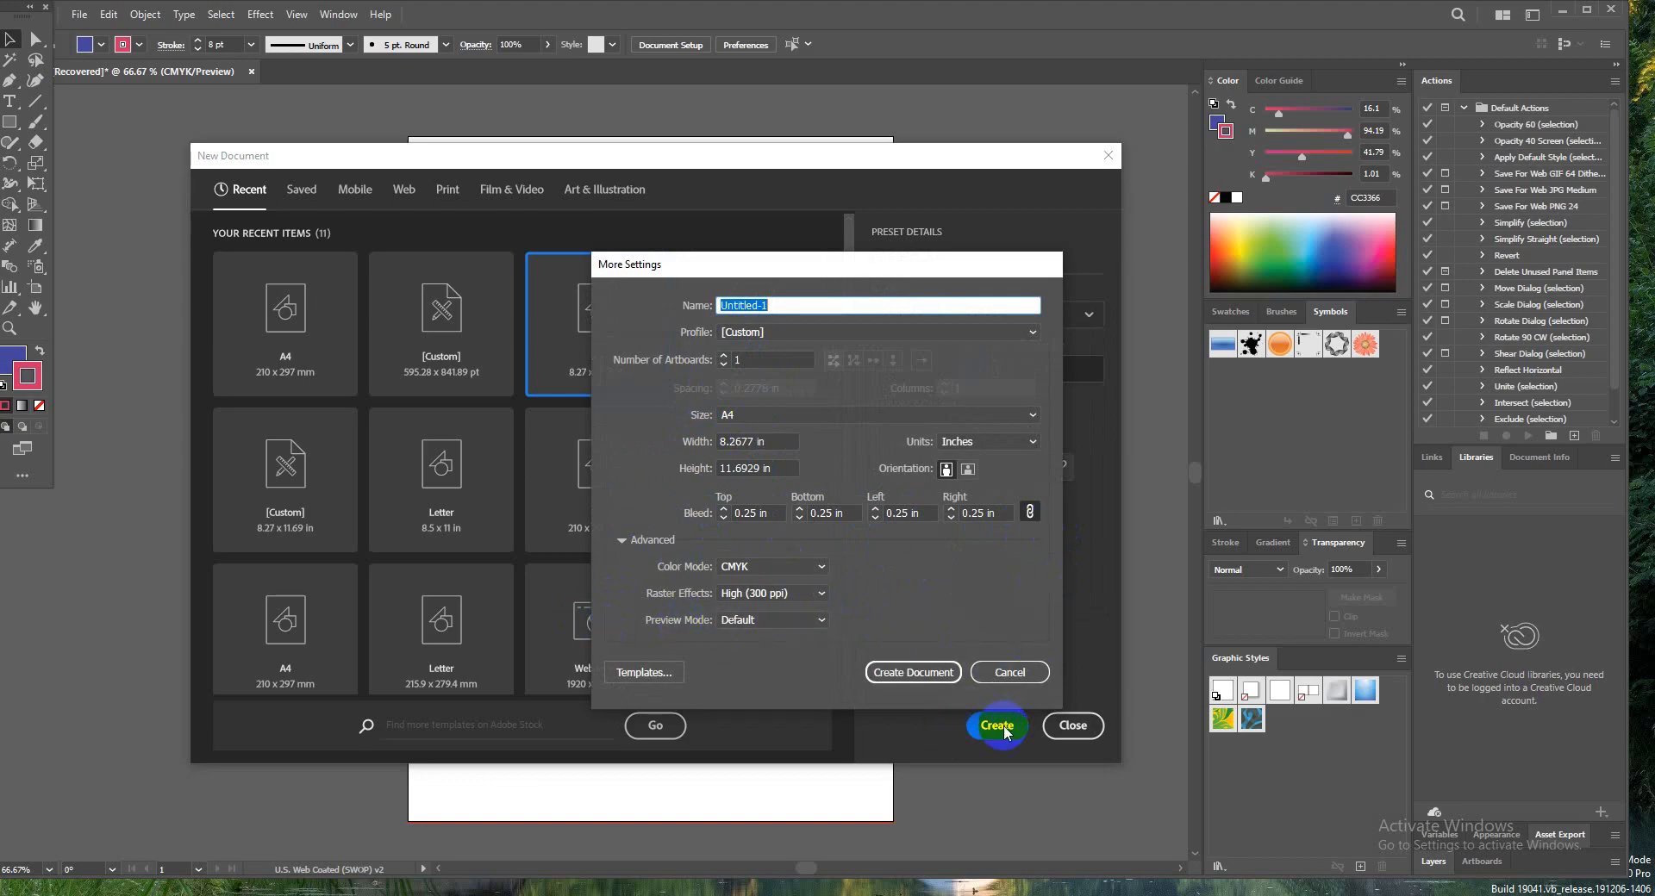
{"action": "left_click", "coordinate": [1010, 673]}
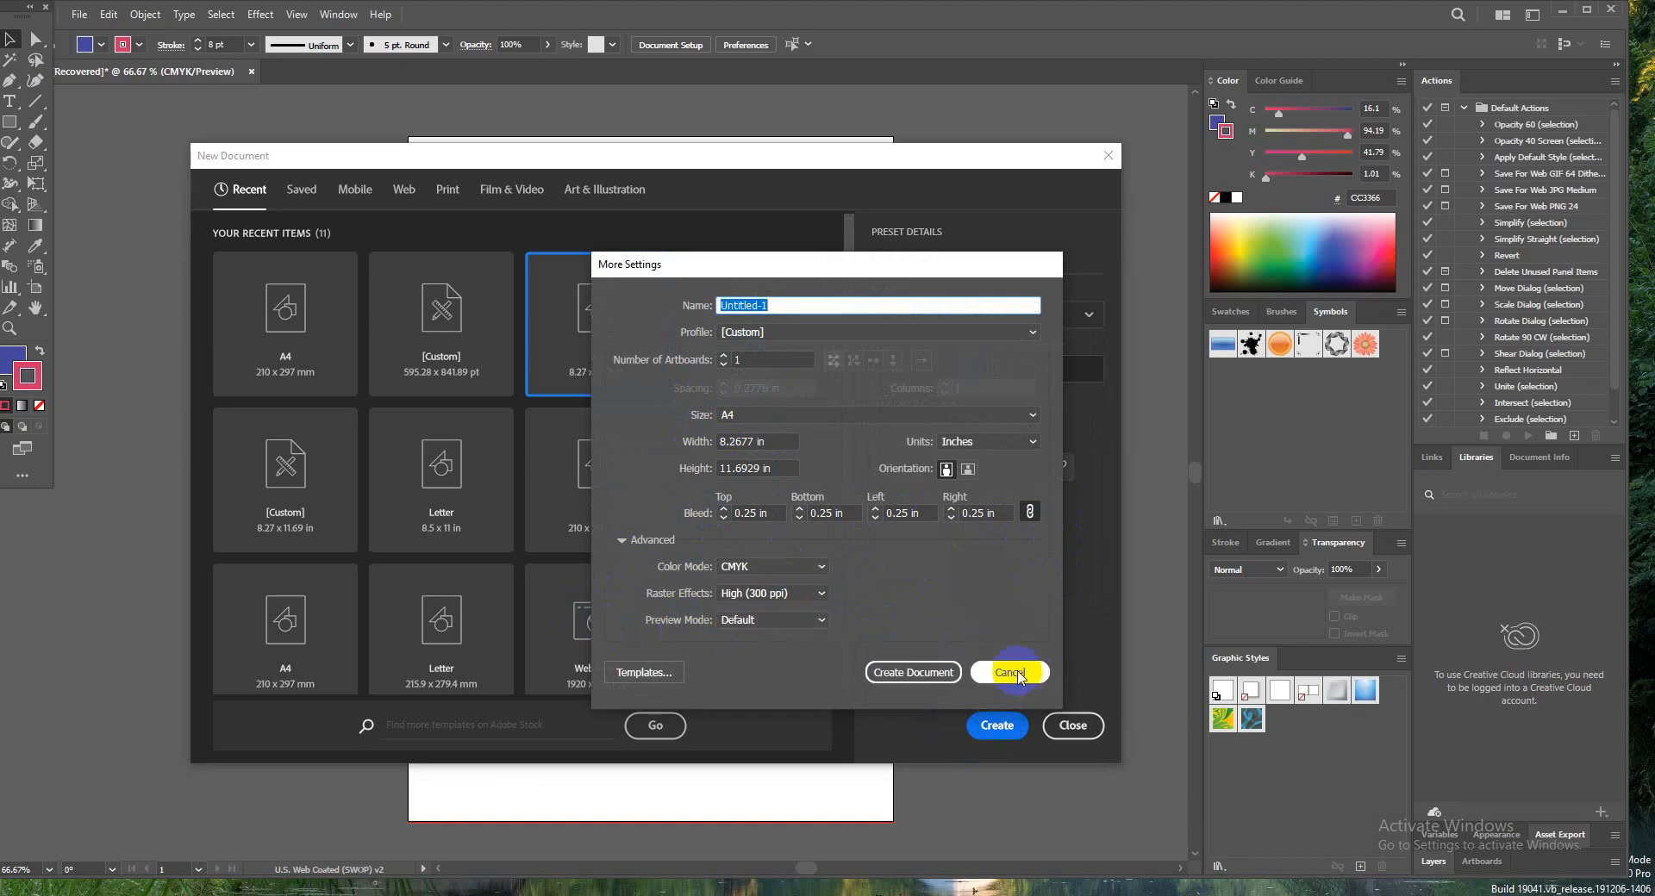
{"action": "left_click", "coordinate": [995, 727]}
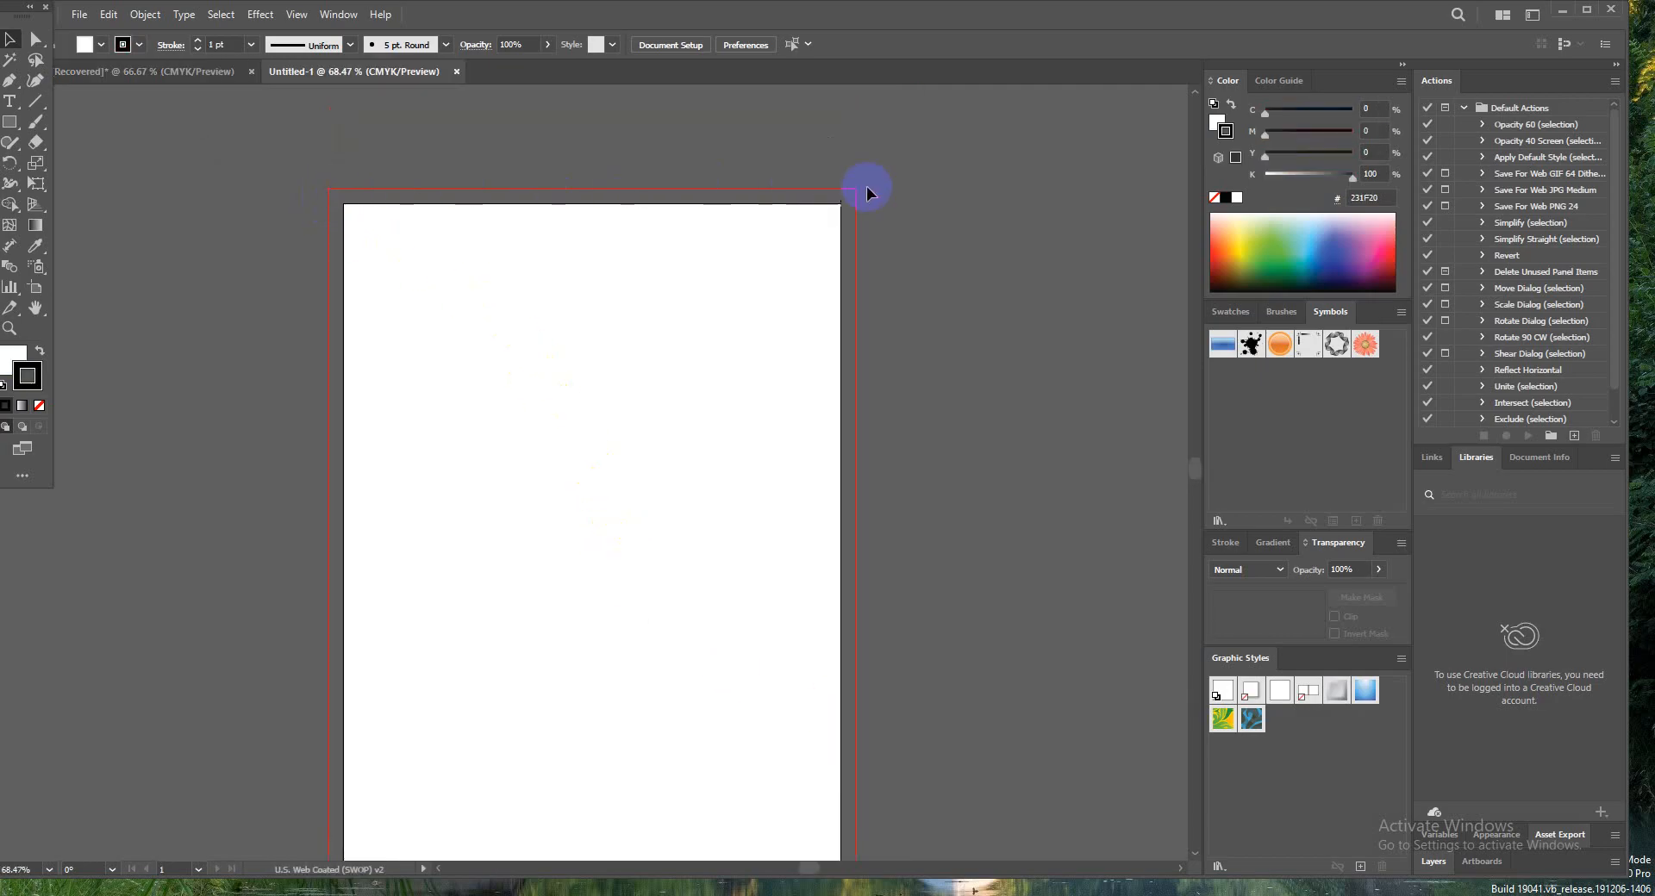
Step: Draw three small upright rectangles in a row near the artboard's upper edge, about 0.29 x 0.56, 0.37 x 0.63 and 0.48 x 0.64 in
{"action": "scroll", "coordinate": [721, 675], "scroll_direction": "down", "scroll_amount": 2}
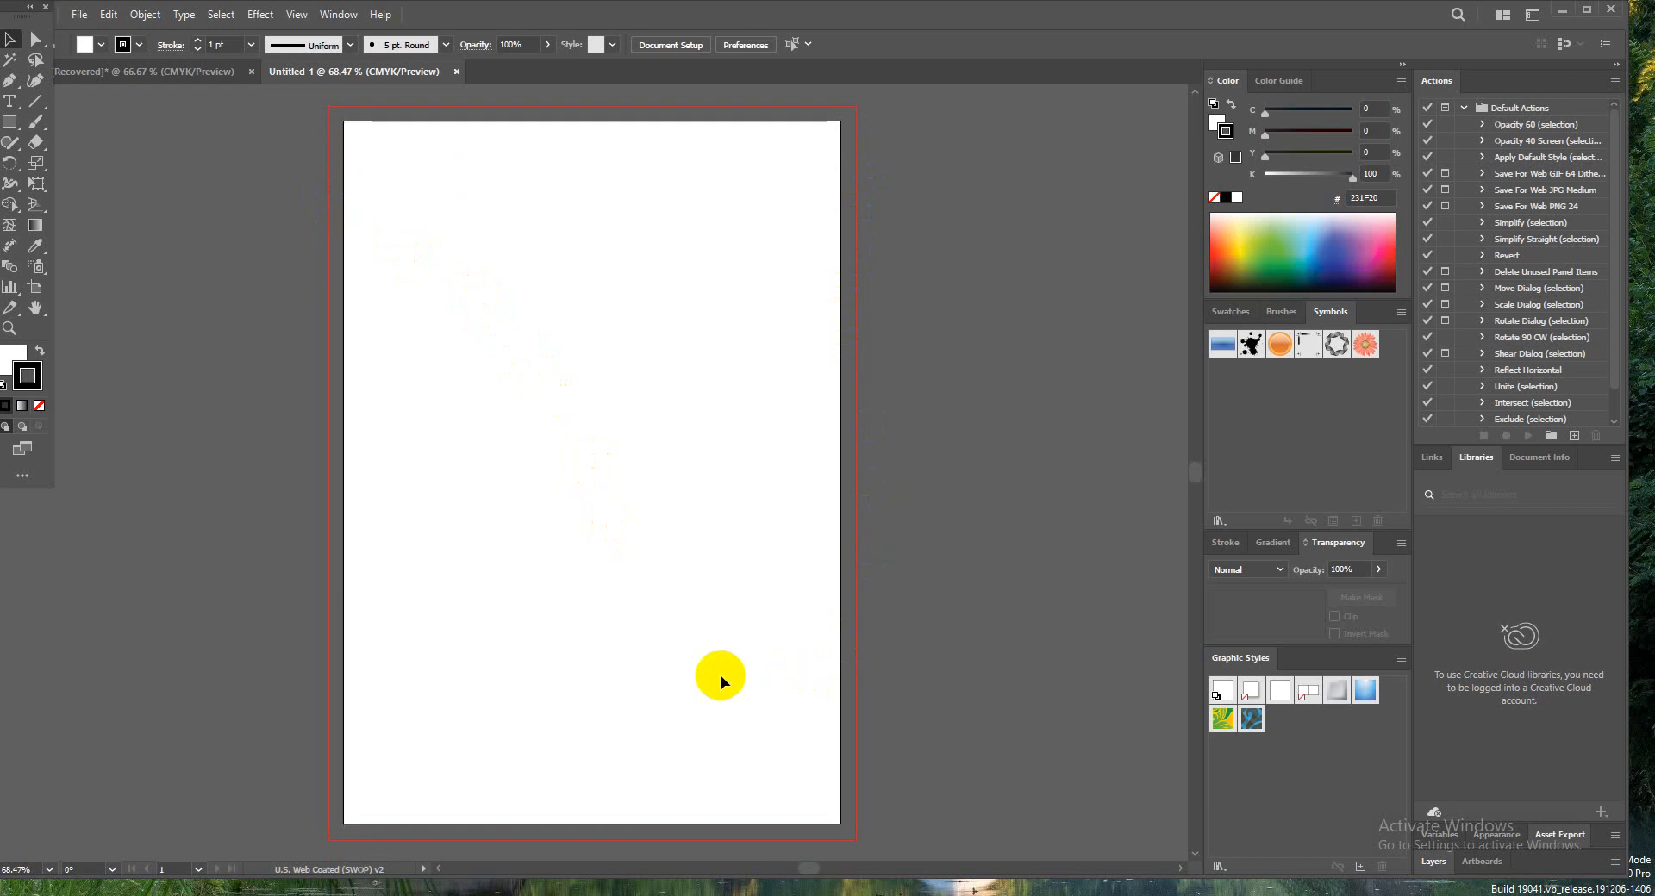
{"action": "scroll", "coordinate": [380, 552], "scroll_direction": "up", "scroll_amount": 1}
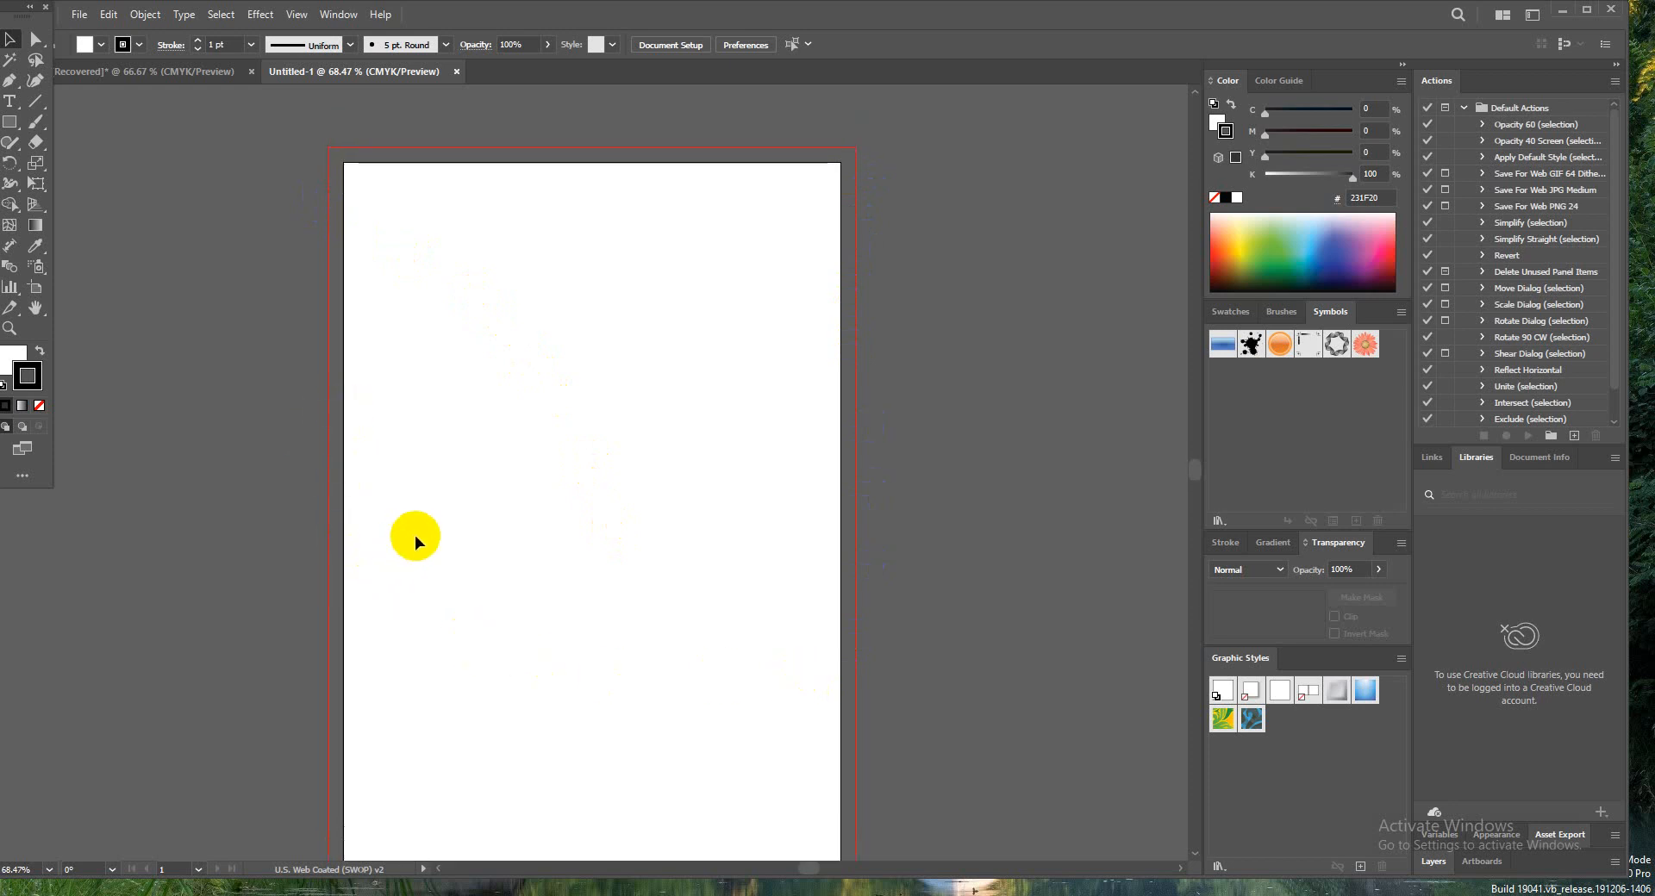
{"action": "left_click", "coordinate": [18, 128]}
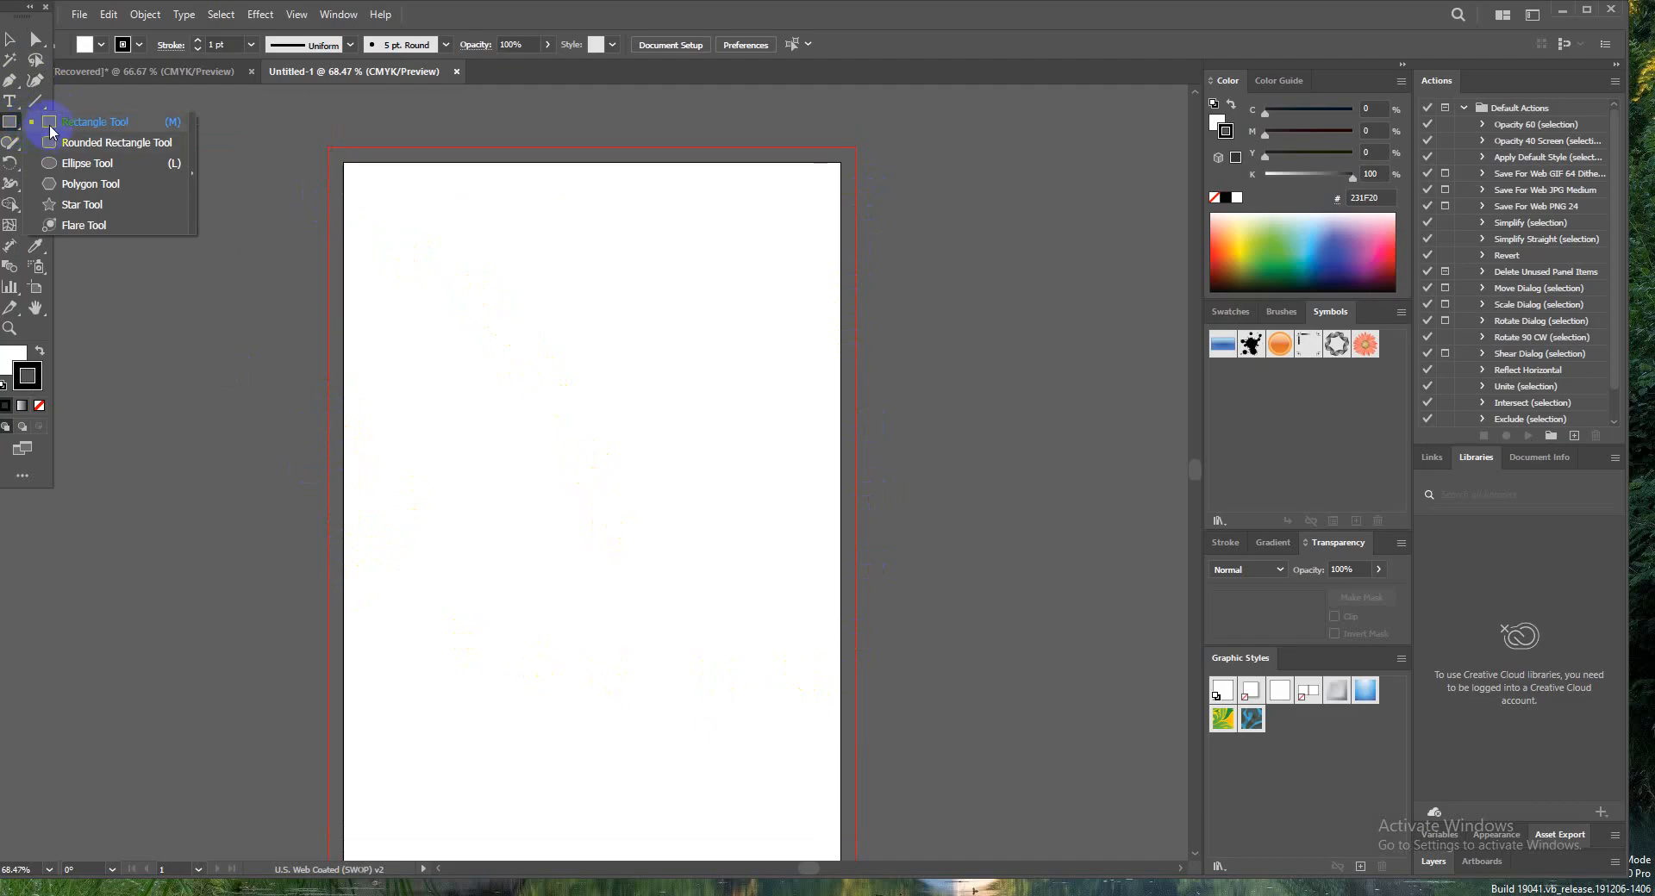
{"action": "left_click", "coordinate": [50, 128]}
{"action": "mouse_move", "coordinate": [389, 230]}
{"action": "left_mouse_down"}
{"action": "mouse_move", "coordinate": [406, 262]}
{"action": "mouse_move", "coordinate": [483, 278]}
{"action": "left_mouse_up"}
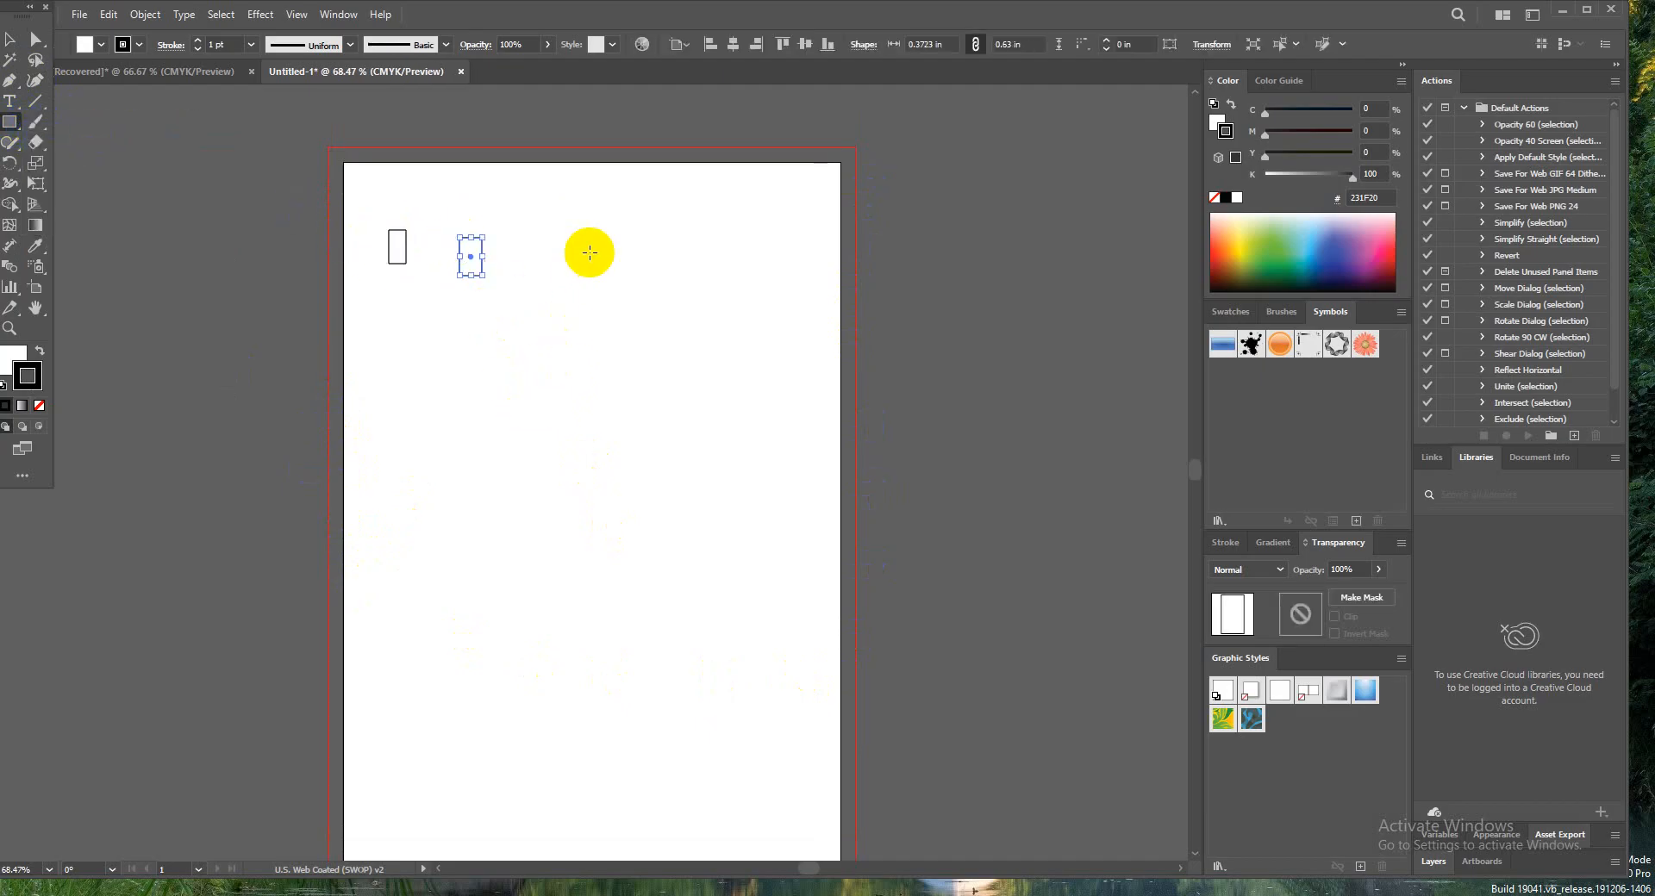
{"action": "left_click_drag", "start_coordinate": [590, 253], "coordinate": [622, 291]}
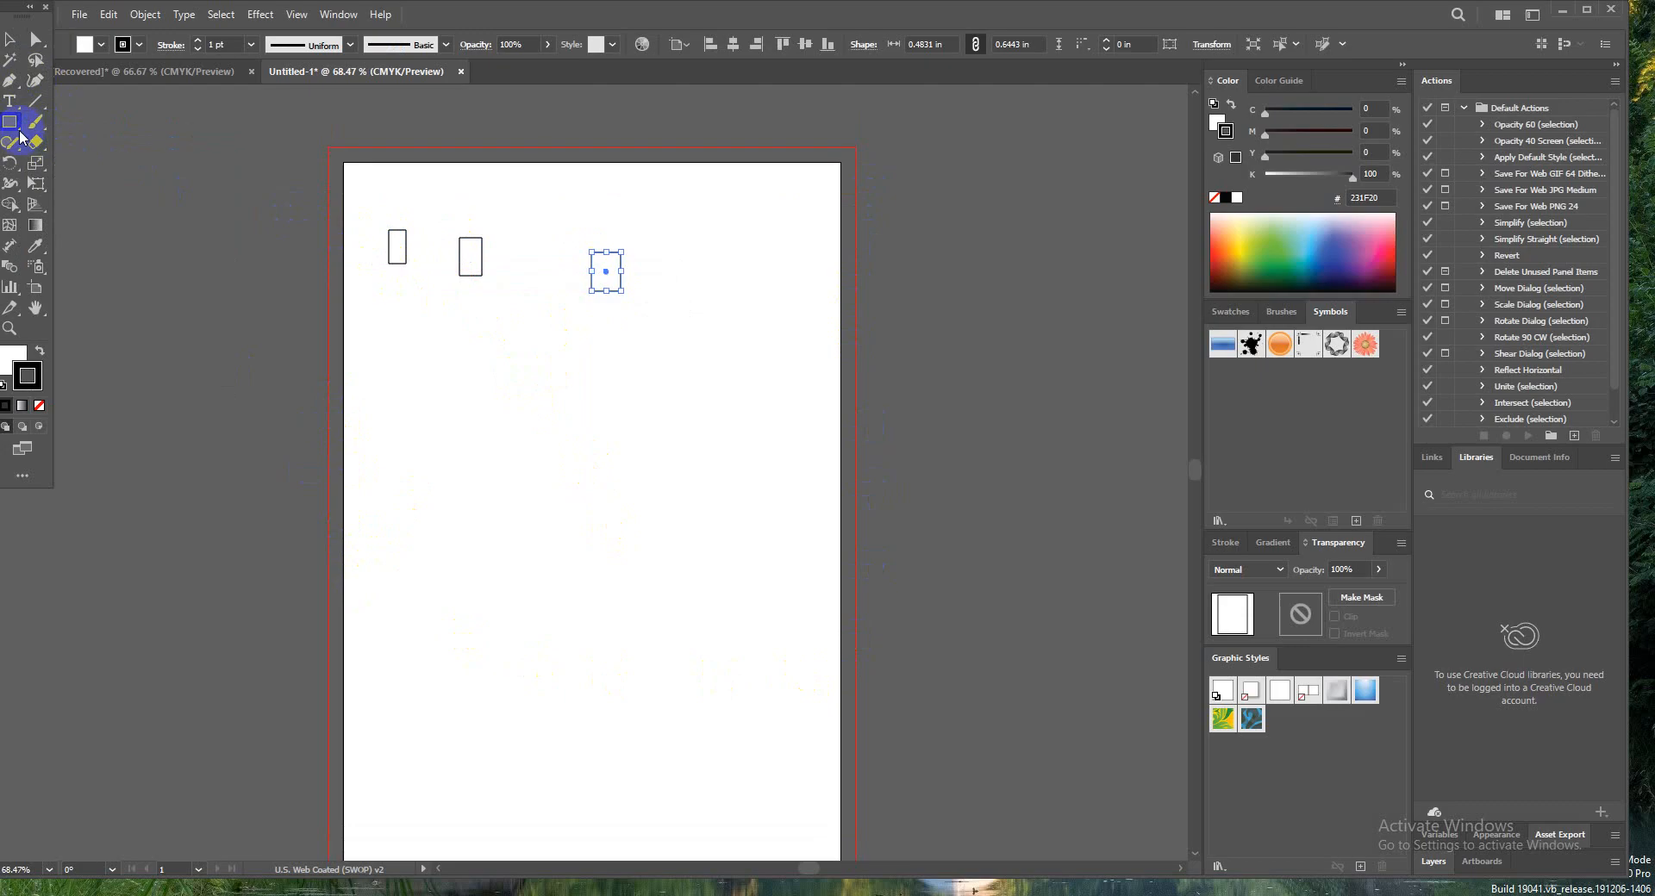
Step: Draw a circle about 0.77 in wide below the leftmost rectangle and a hexagon about 2.2 in wide beside it
{"action": "left_click_drag", "start_coordinate": [20, 135], "coordinate": [65, 164]}
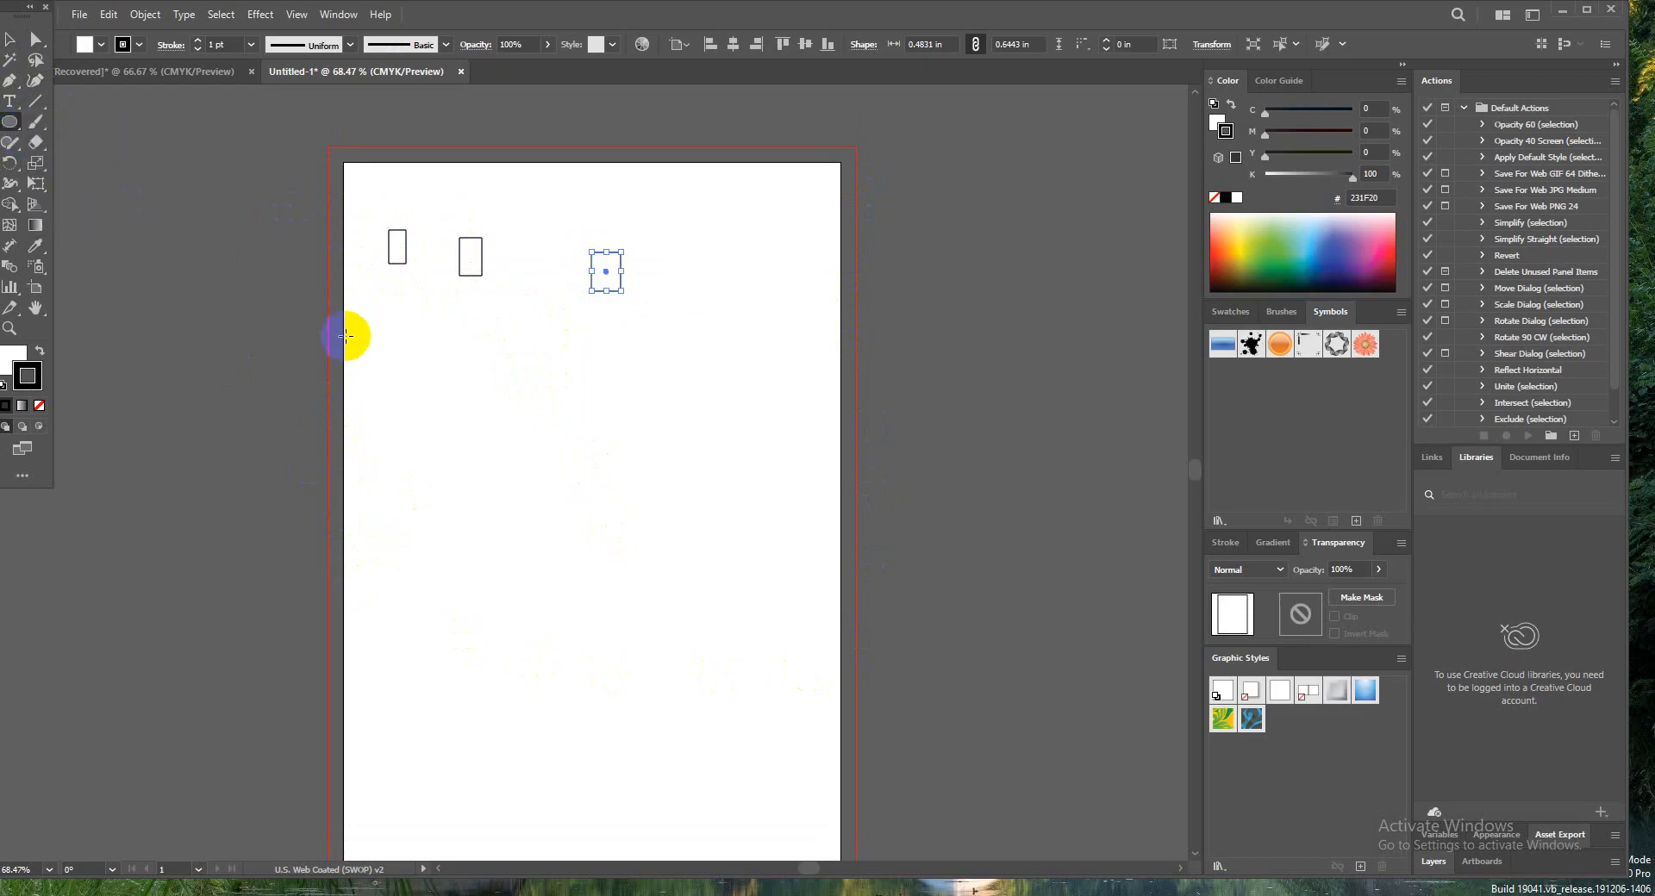
{"action": "left_click_drag", "start_coordinate": [391, 364], "coordinate": [437, 406]}
{"action": "left_click_drag", "start_coordinate": [11, 125], "coordinate": [76, 182]}
{"action": "left_click_drag", "start_coordinate": [518, 336], "coordinate": [567, 387]}
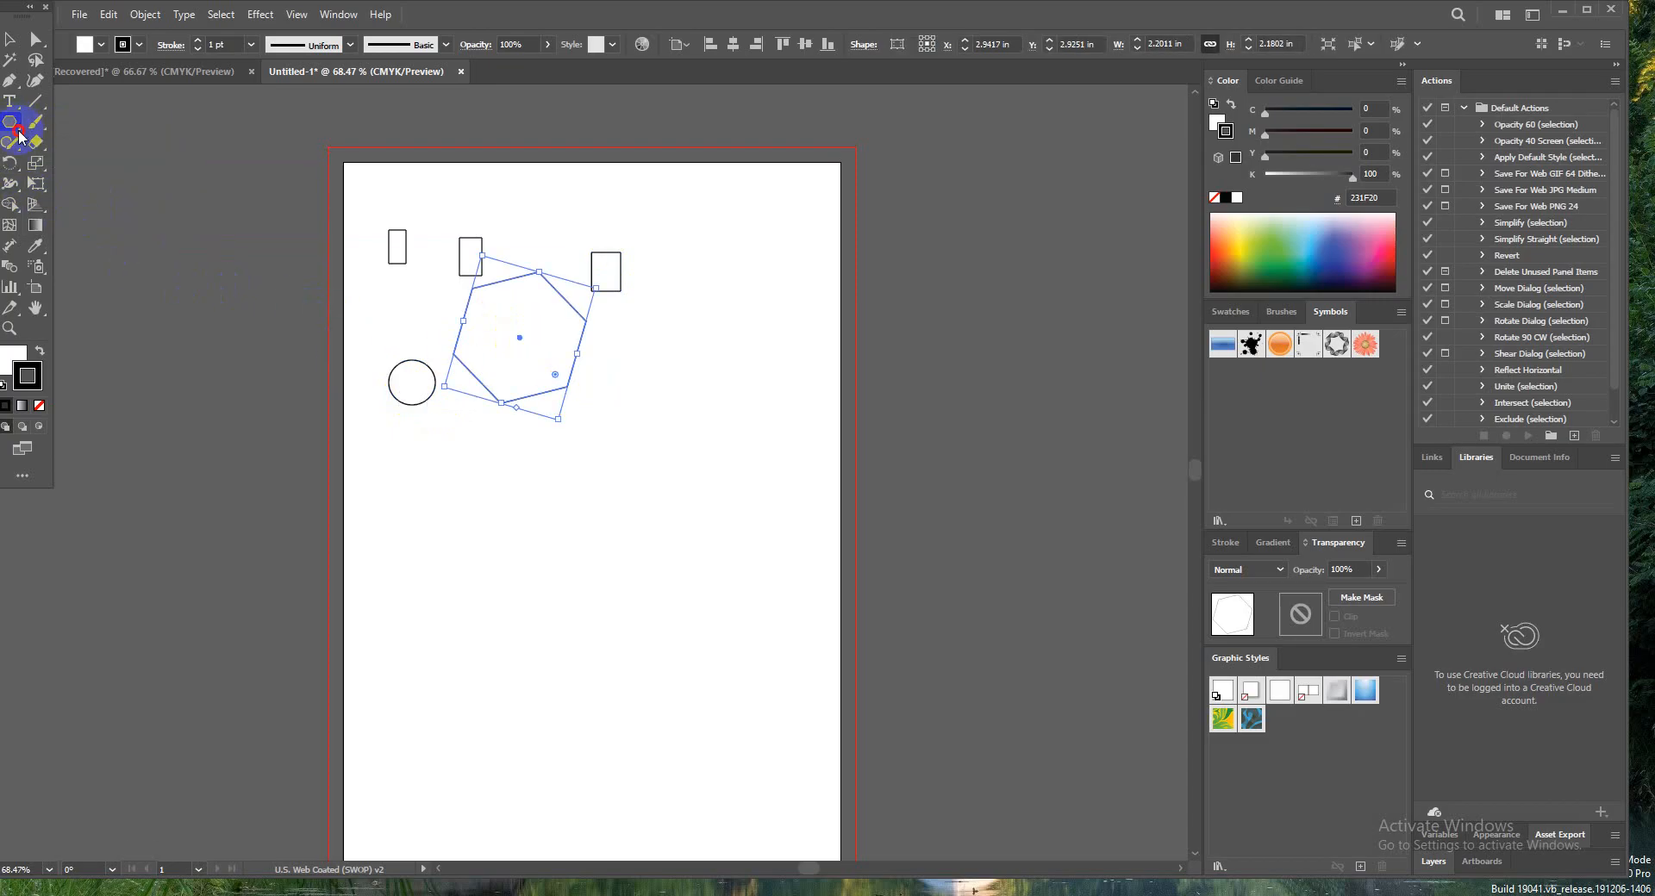
Step: Draw a five-pointed star about 1.67 x 1.61 in to the right of the hexagon
{"action": "left_click_drag", "start_coordinate": [19, 136], "coordinate": [78, 183]}
{"action": "left_click_drag", "start_coordinate": [21, 130], "coordinate": [77, 205]}
{"action": "left_click_drag", "start_coordinate": [698, 427], "coordinate": [720, 455]}
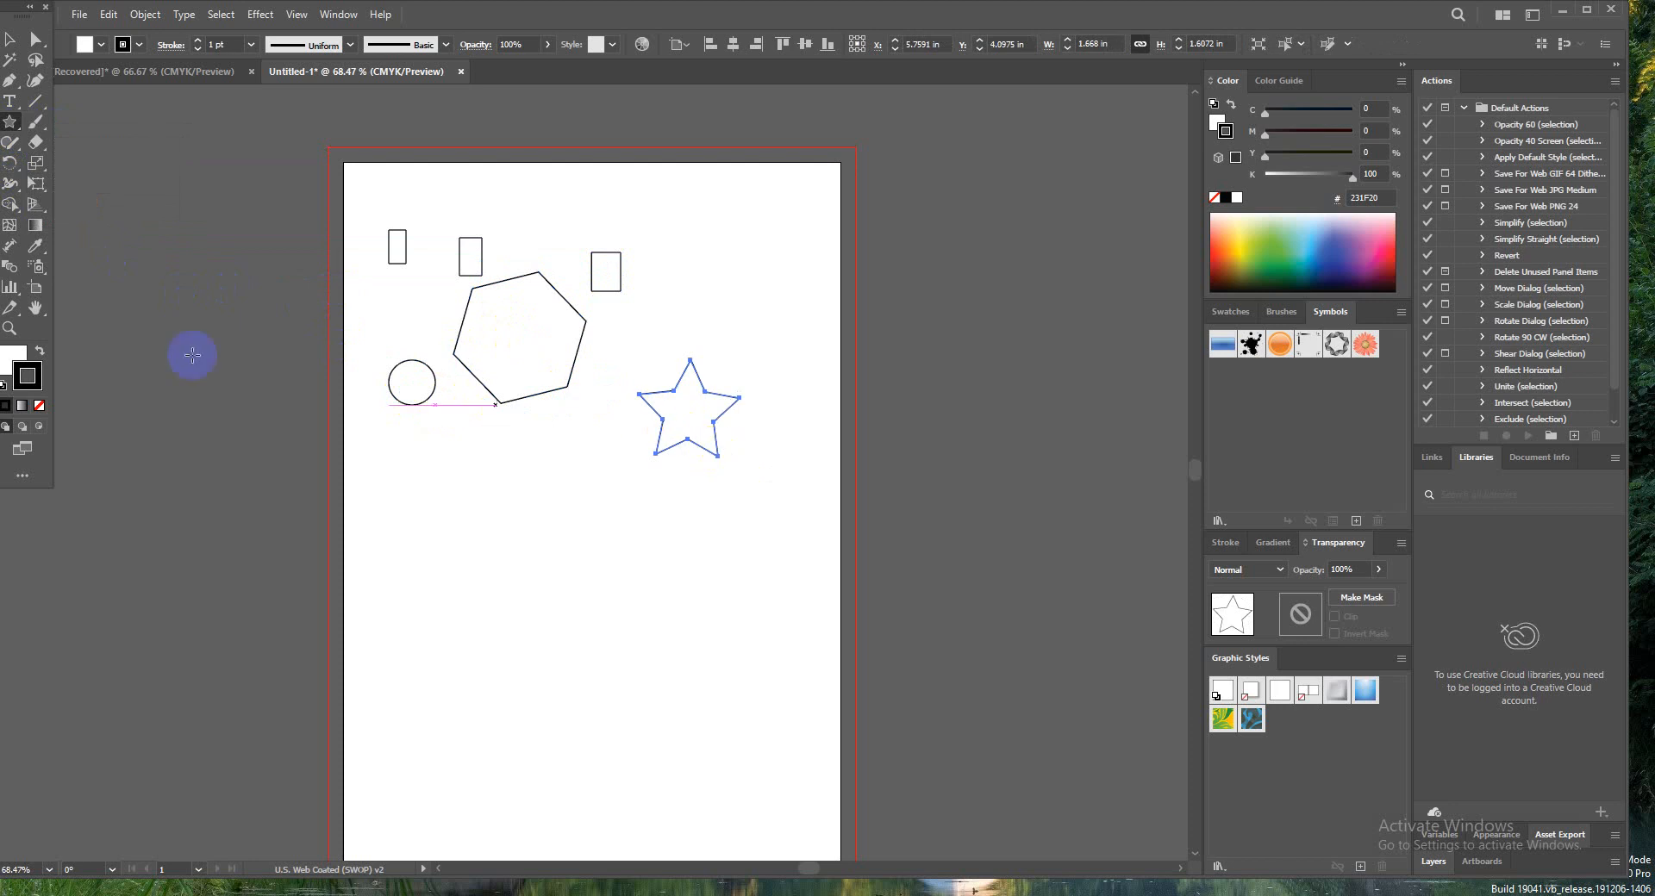
Step: Remove the star's stroke and fill it with the pinkish red CC3366
{"action": "left_click", "coordinate": [39, 406]}
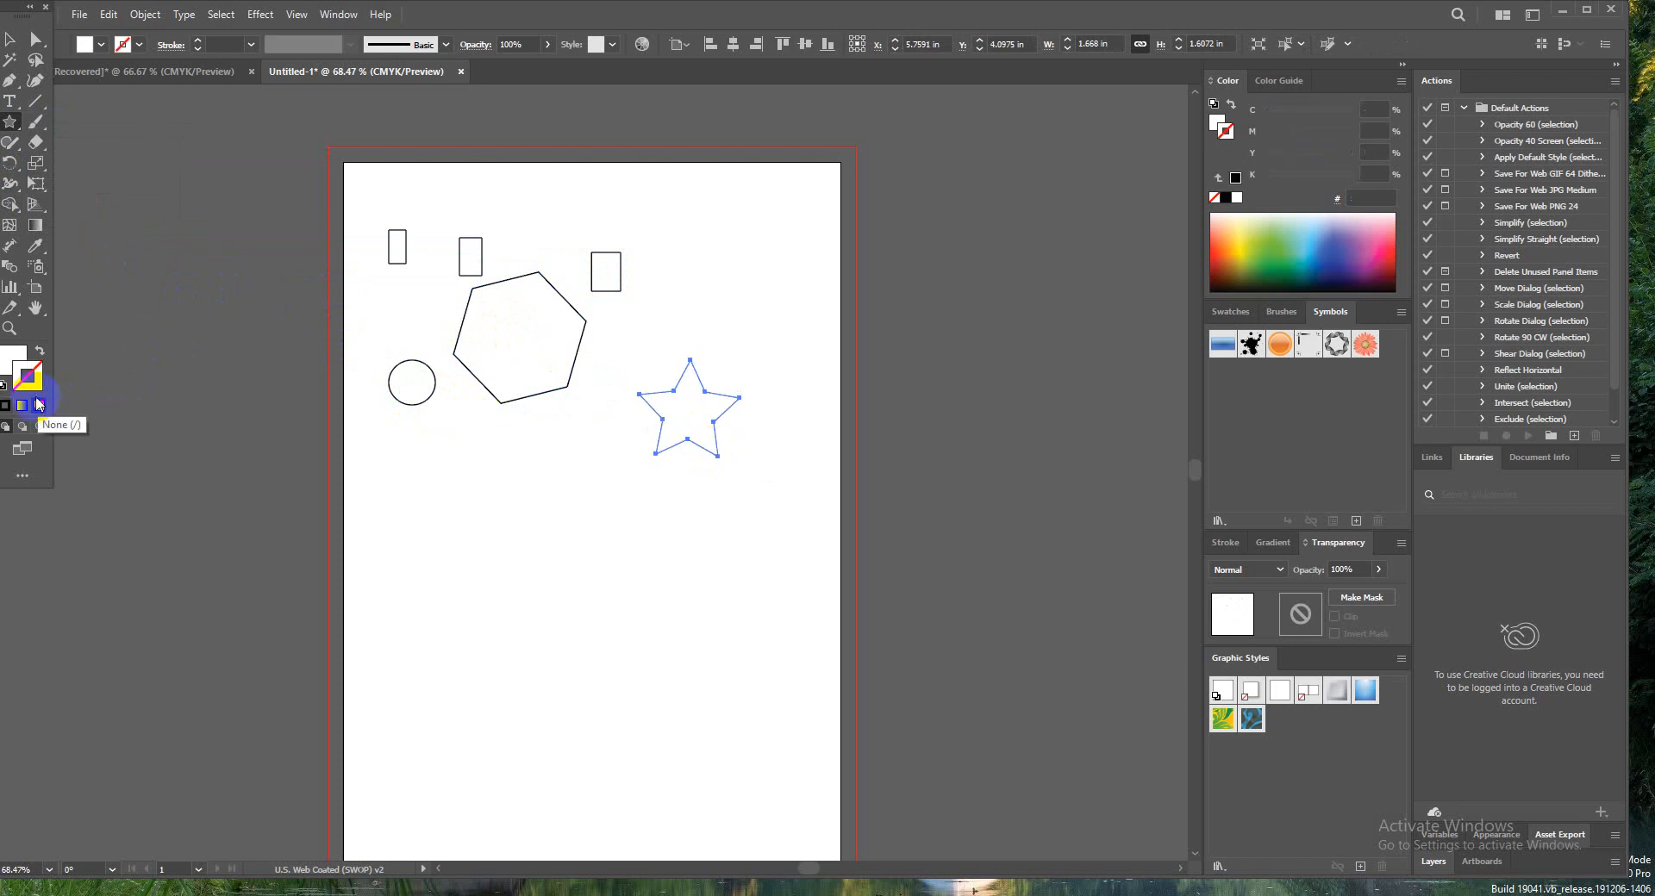
{"action": "double_click", "coordinate": [14, 357]}
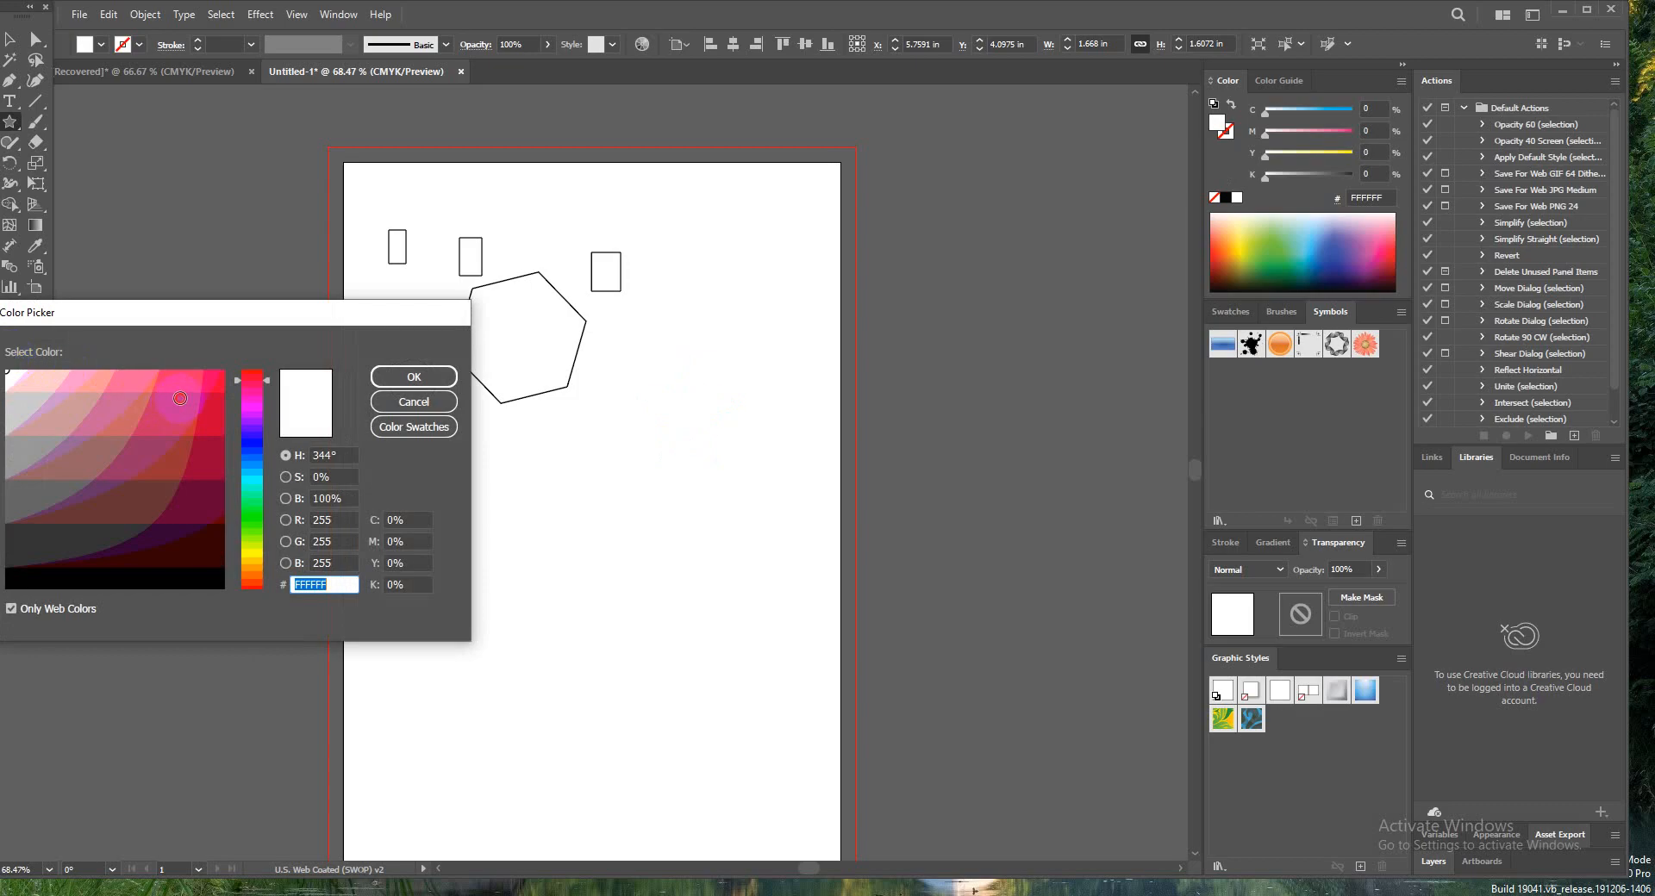
{"action": "left_click", "coordinate": [180, 398]}
{"action": "left_click", "coordinate": [414, 376]}
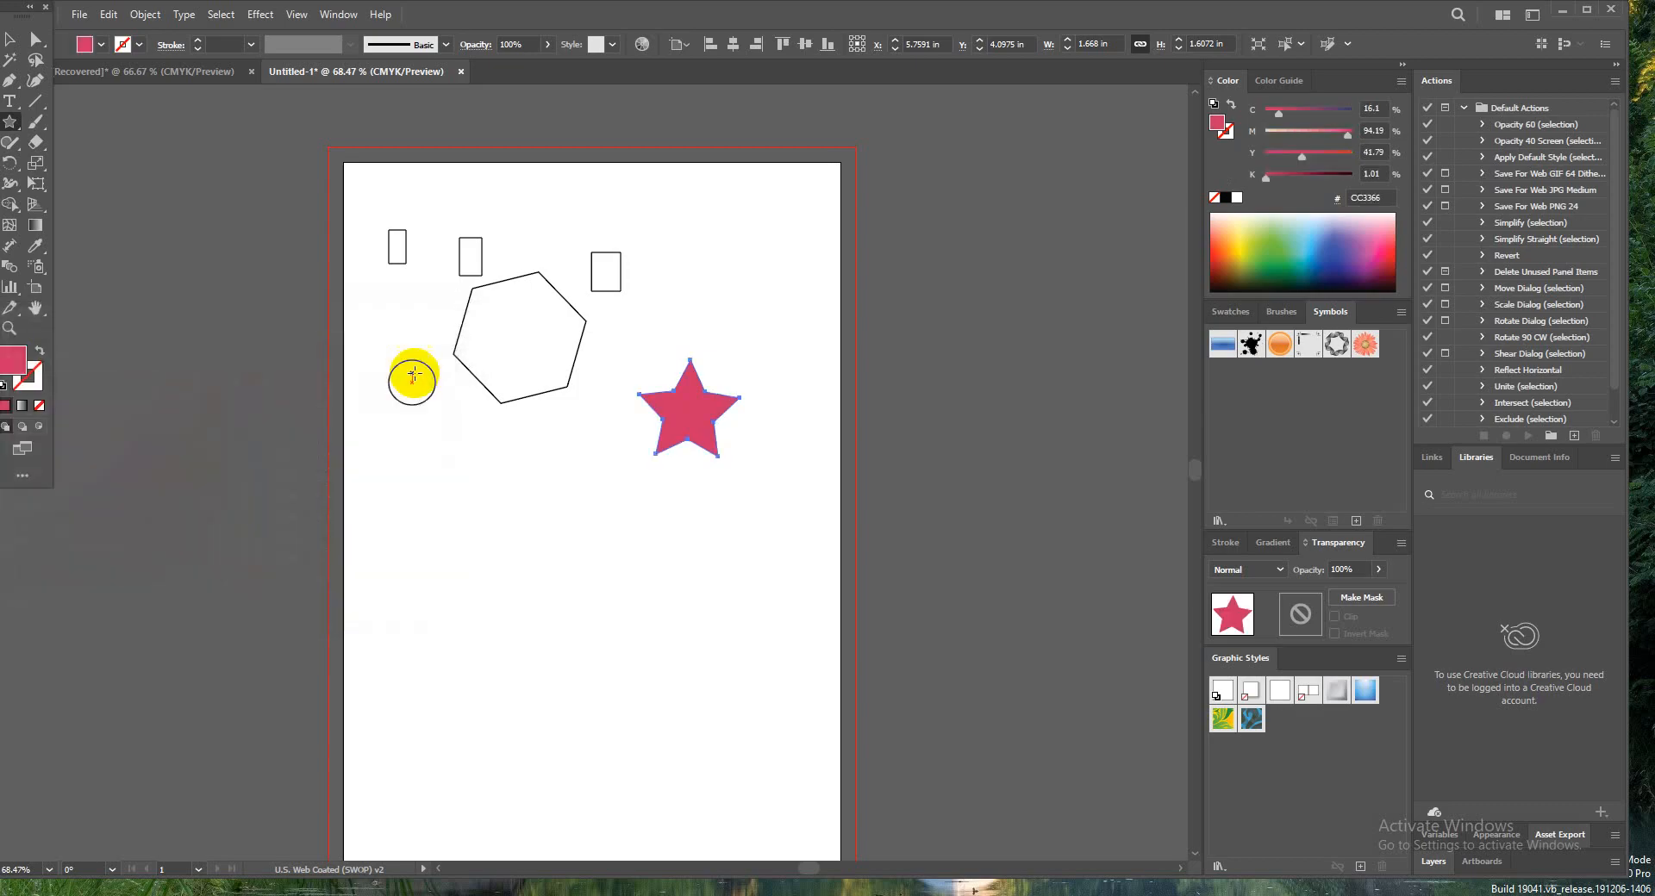
Step: Fill the hexagon with the blue 3333CC
{"action": "left_click", "coordinate": [8, 48]}
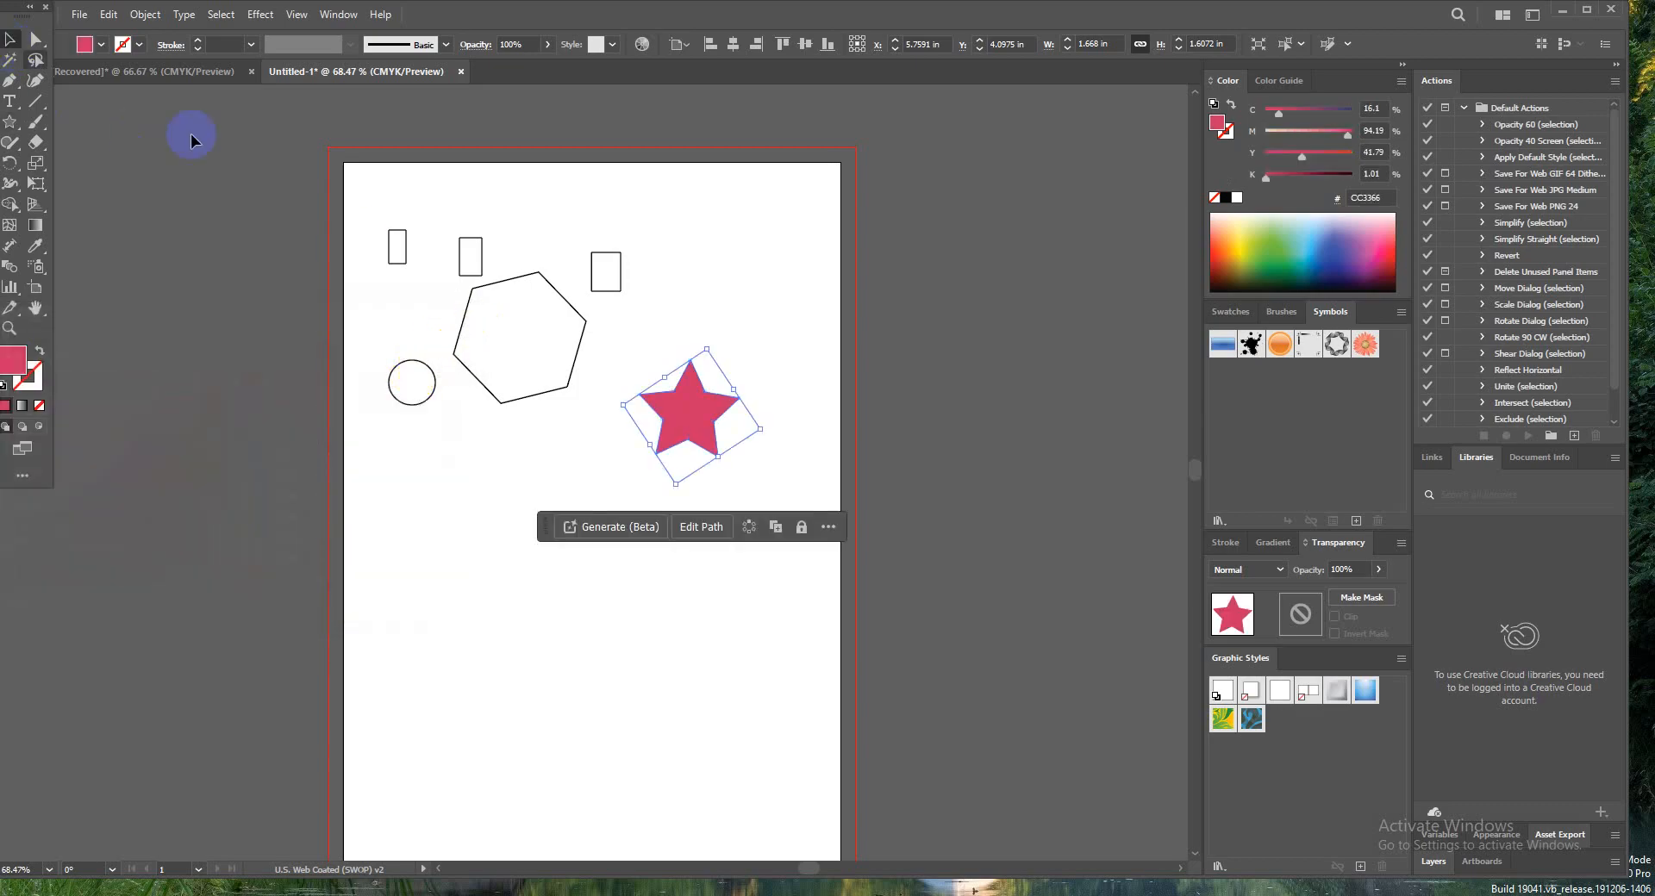
{"action": "left_click", "coordinate": [548, 359]}
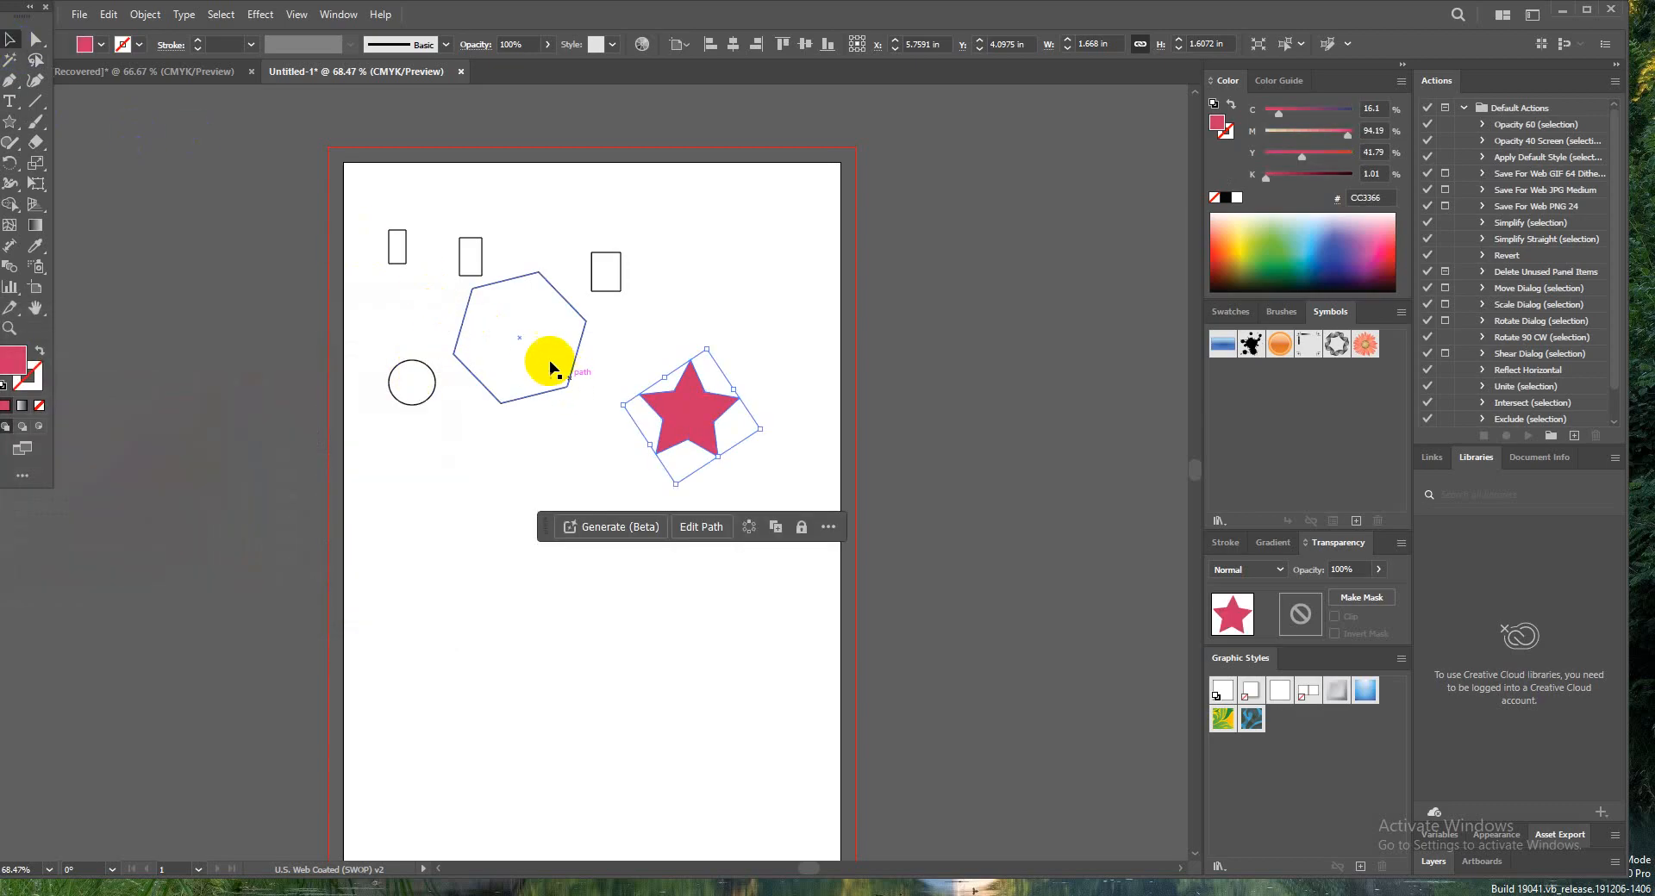
{"action": "double_click", "coordinate": [15, 362]}
{"action": "left_click", "coordinate": [248, 444]}
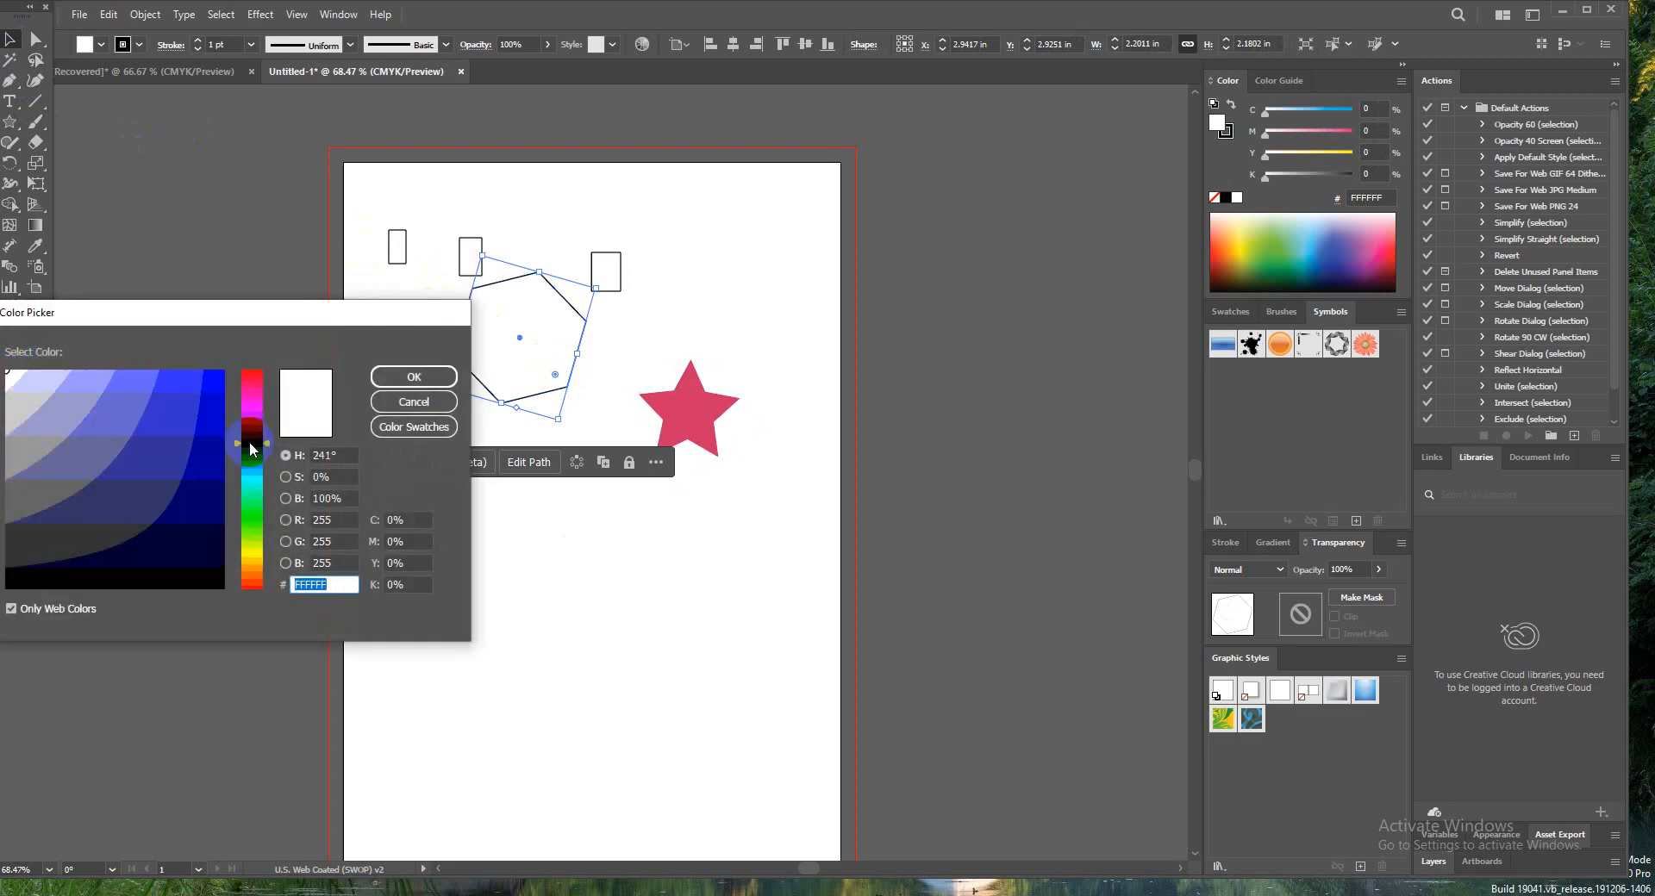
{"action": "left_click", "coordinate": [190, 431]}
{"action": "left_click", "coordinate": [404, 382]}
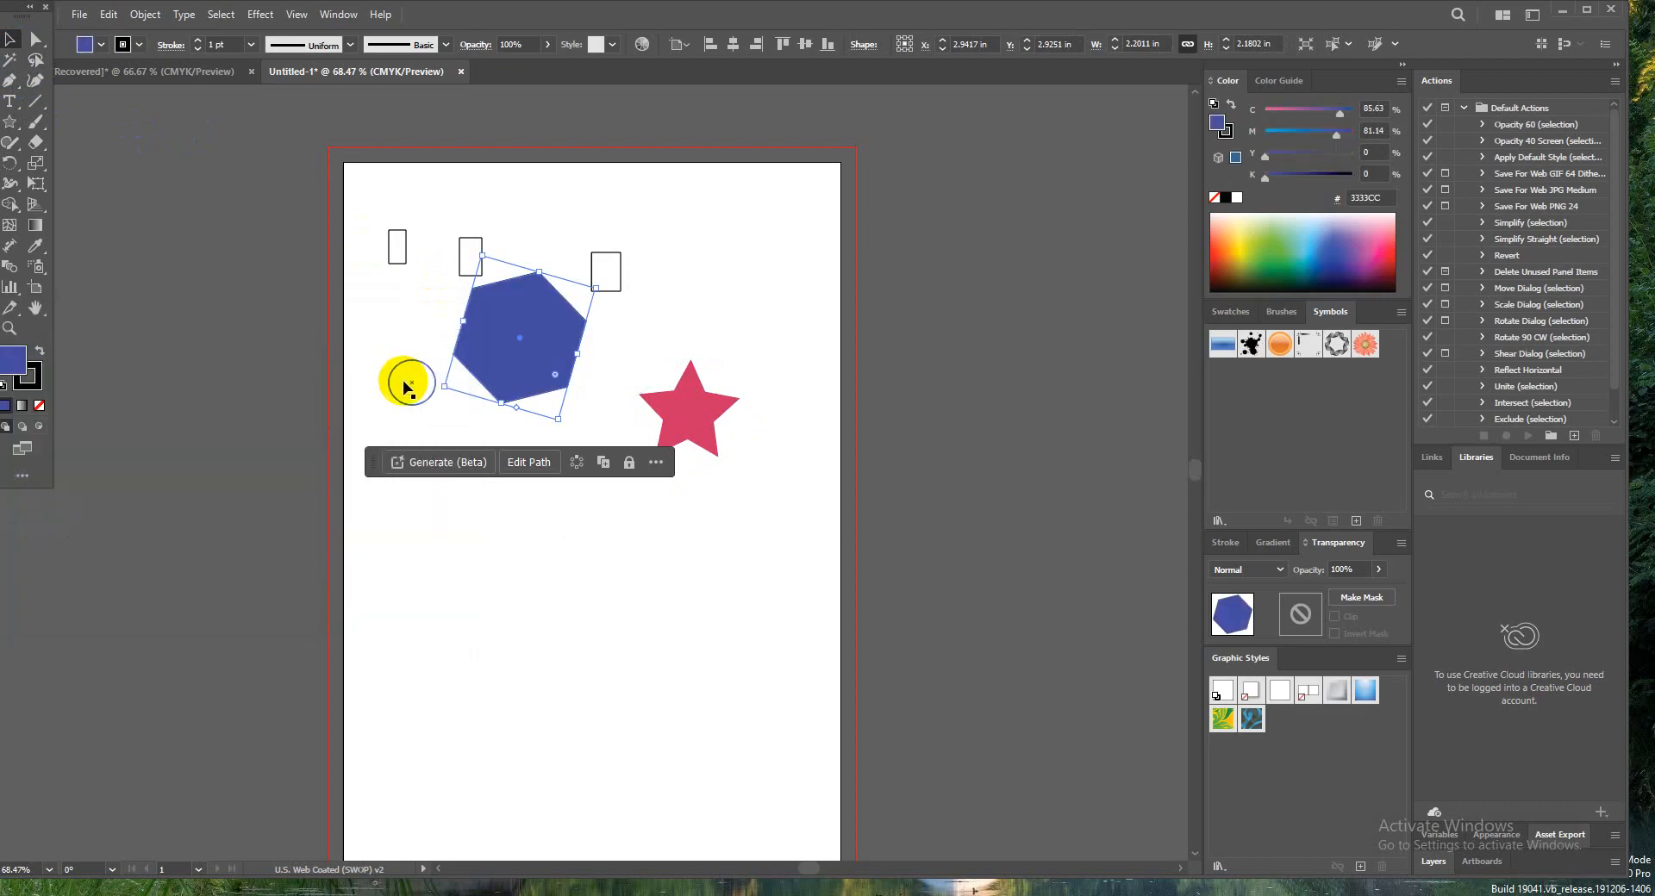
Step: Fill the circle with the light gray CCCCCC
{"action": "left_click", "coordinate": [407, 385]}
{"action": "left_click", "coordinate": [13, 360]}
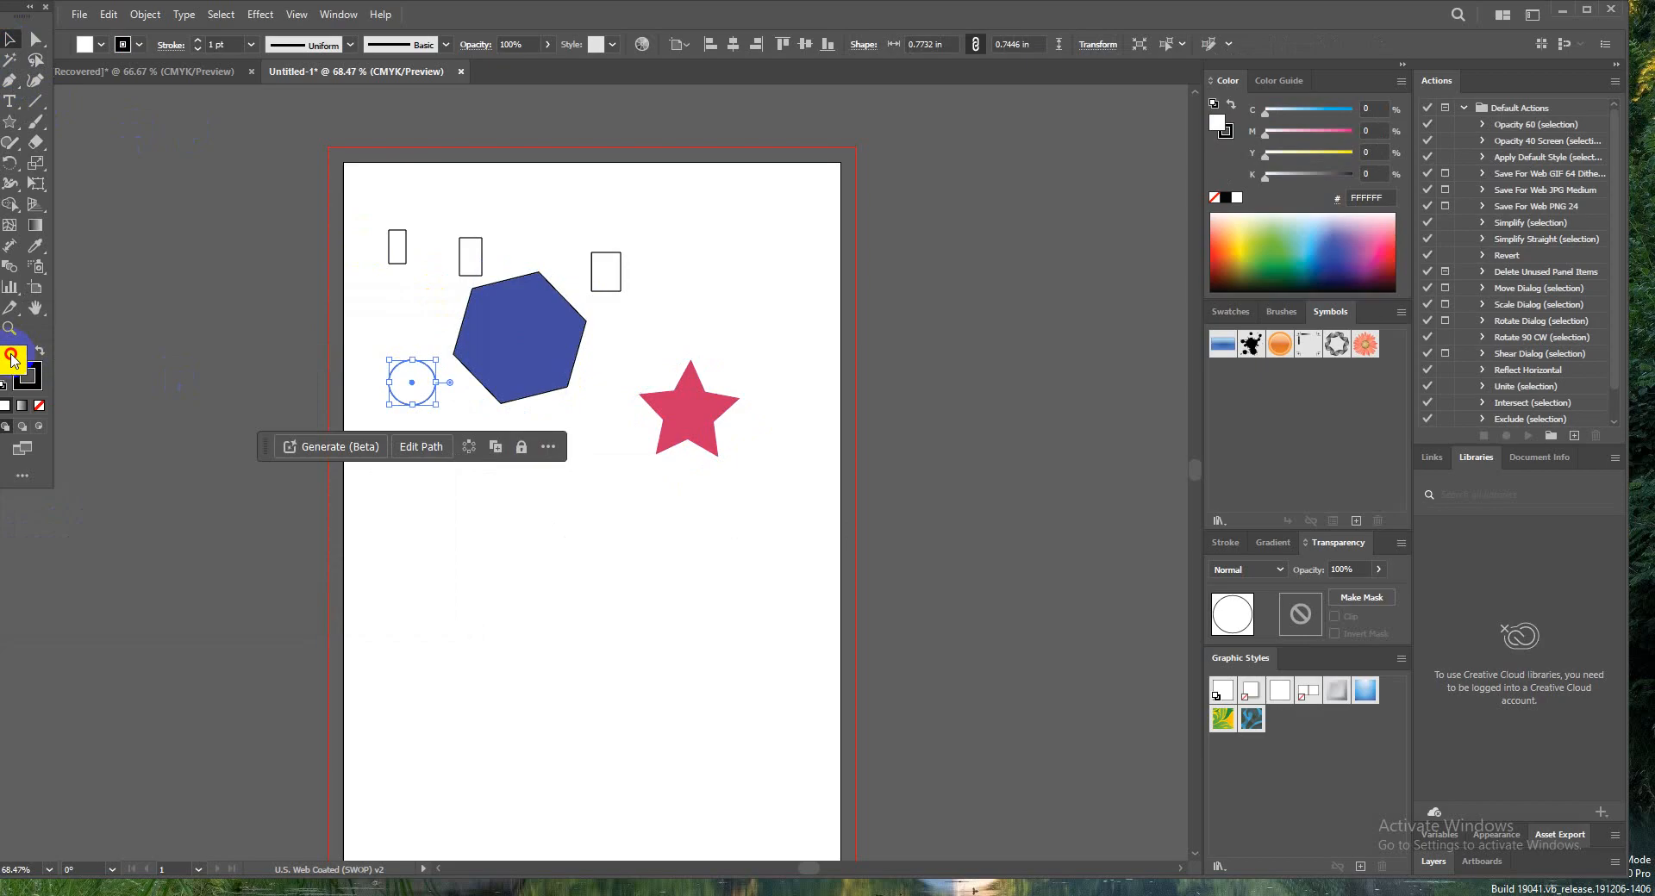
{"action": "left_click", "coordinate": [34, 394]}
{"action": "left_click", "coordinate": [404, 402]}
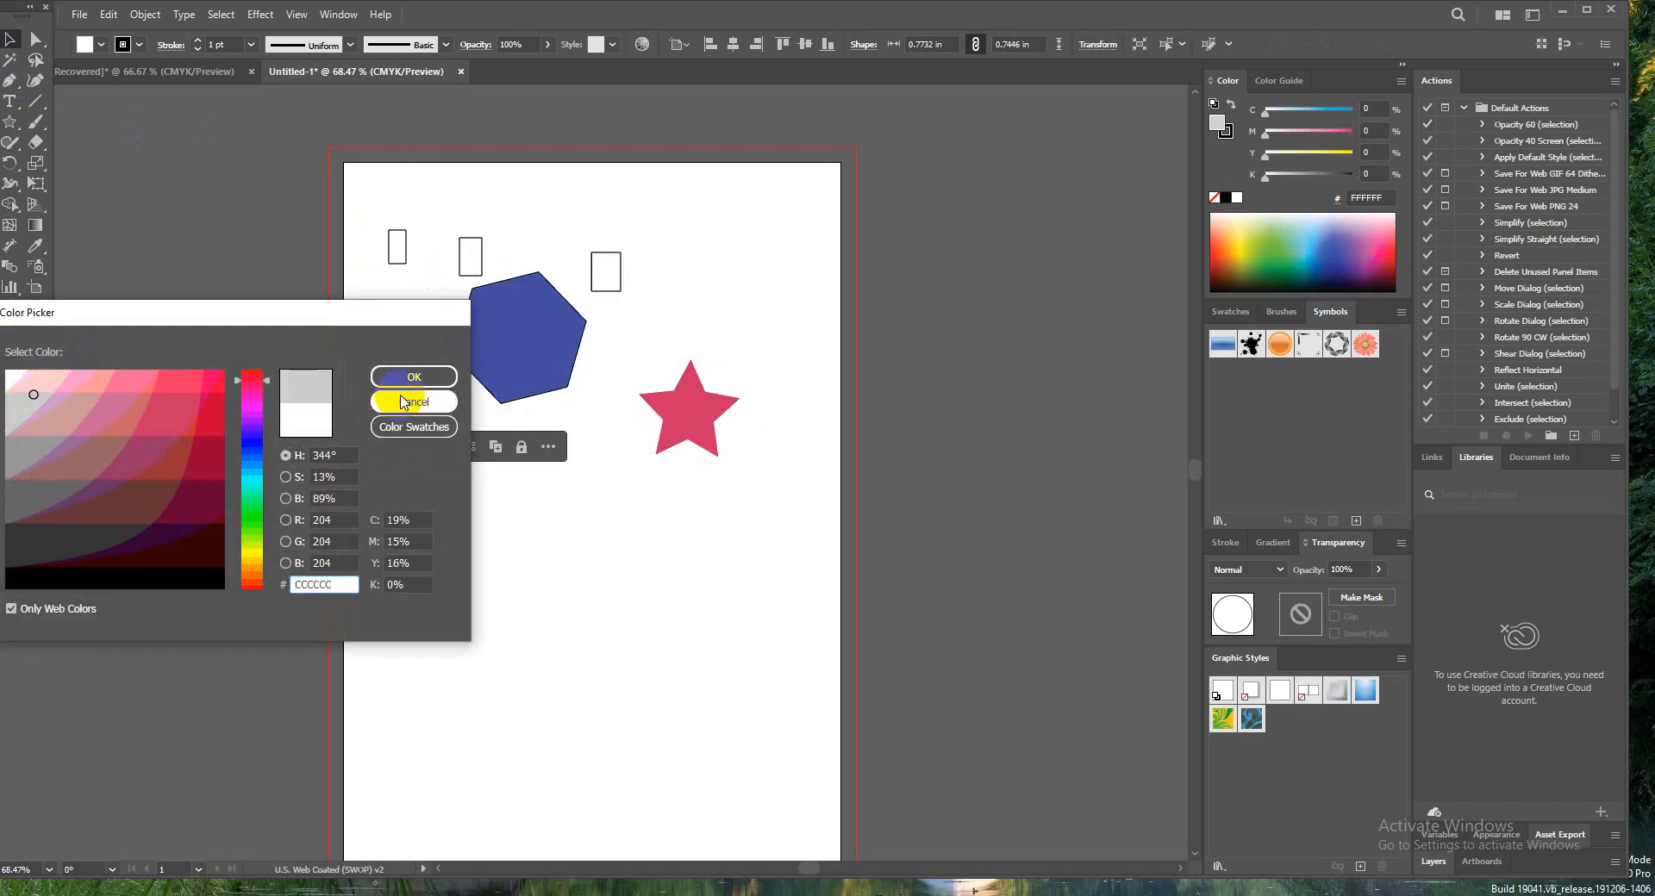
{"action": "left_click", "coordinate": [410, 377]}
Step: Fill the leftmost rectangle with the dark gray 333333
{"action": "left_click", "coordinate": [403, 261]}
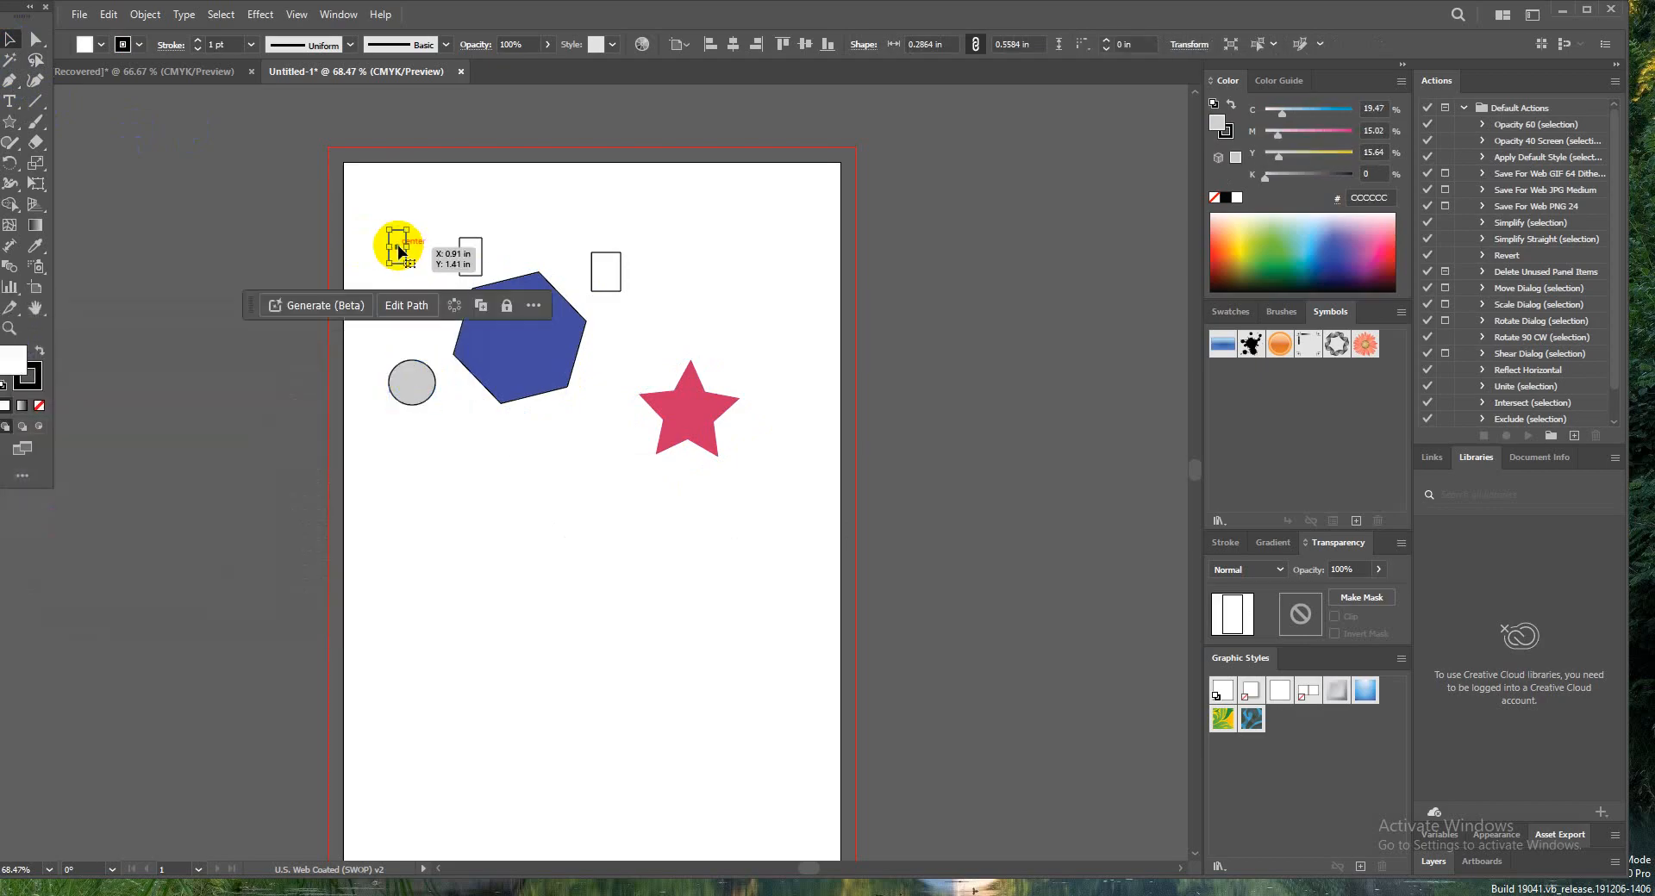
{"action": "double_click", "coordinate": [13, 360]}
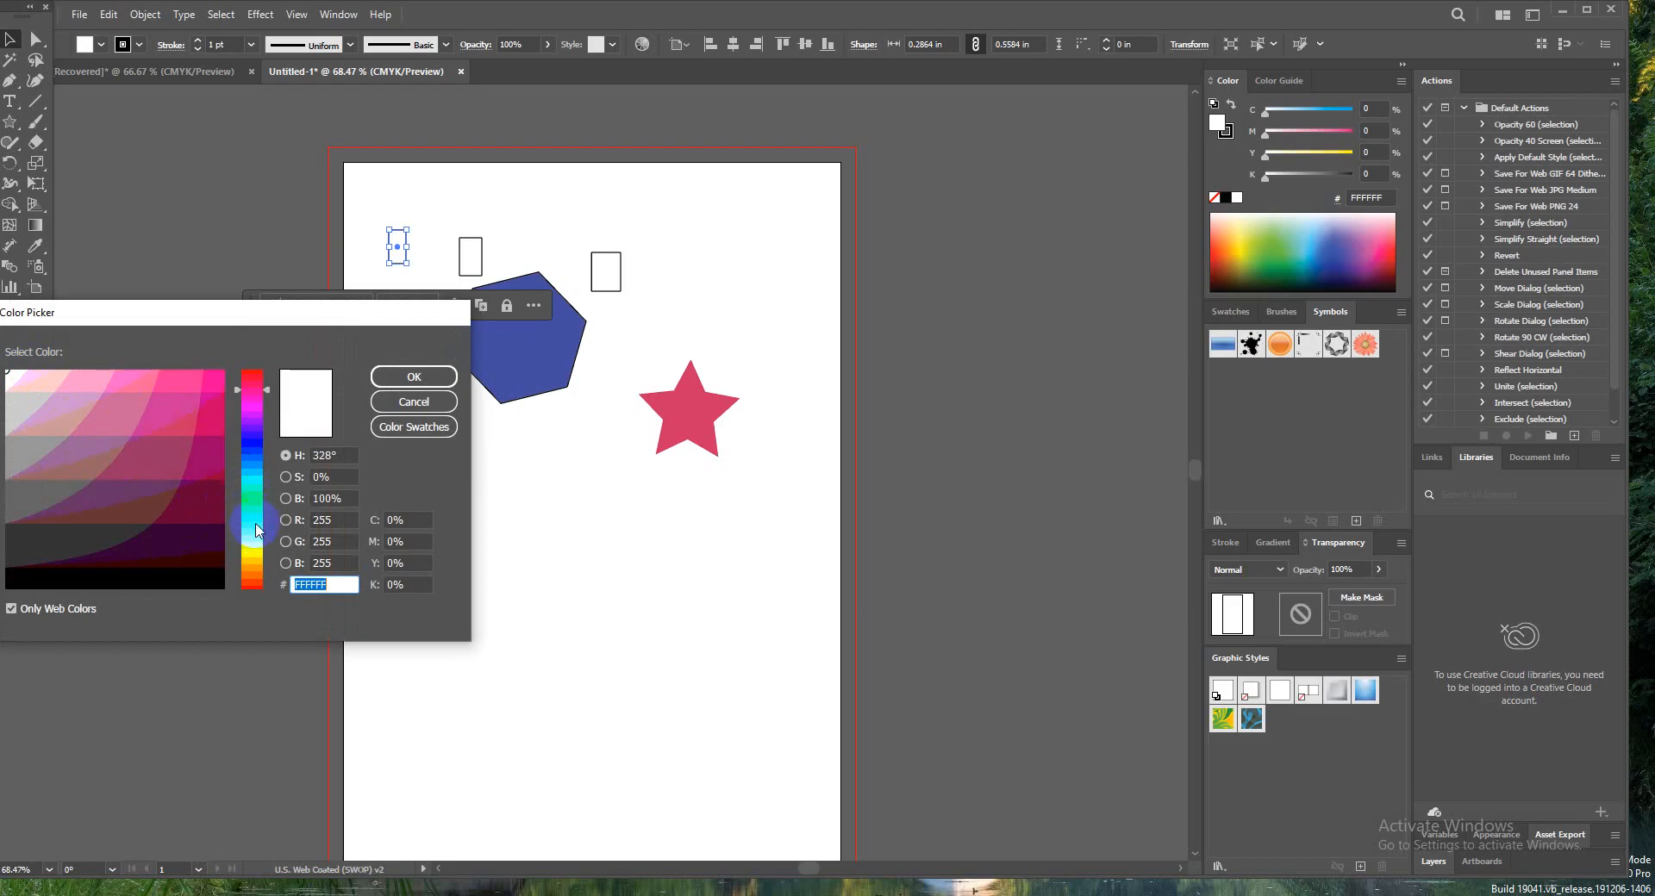
{"action": "left_click_drag", "start_coordinate": [252, 485], "coordinate": [249, 494]}
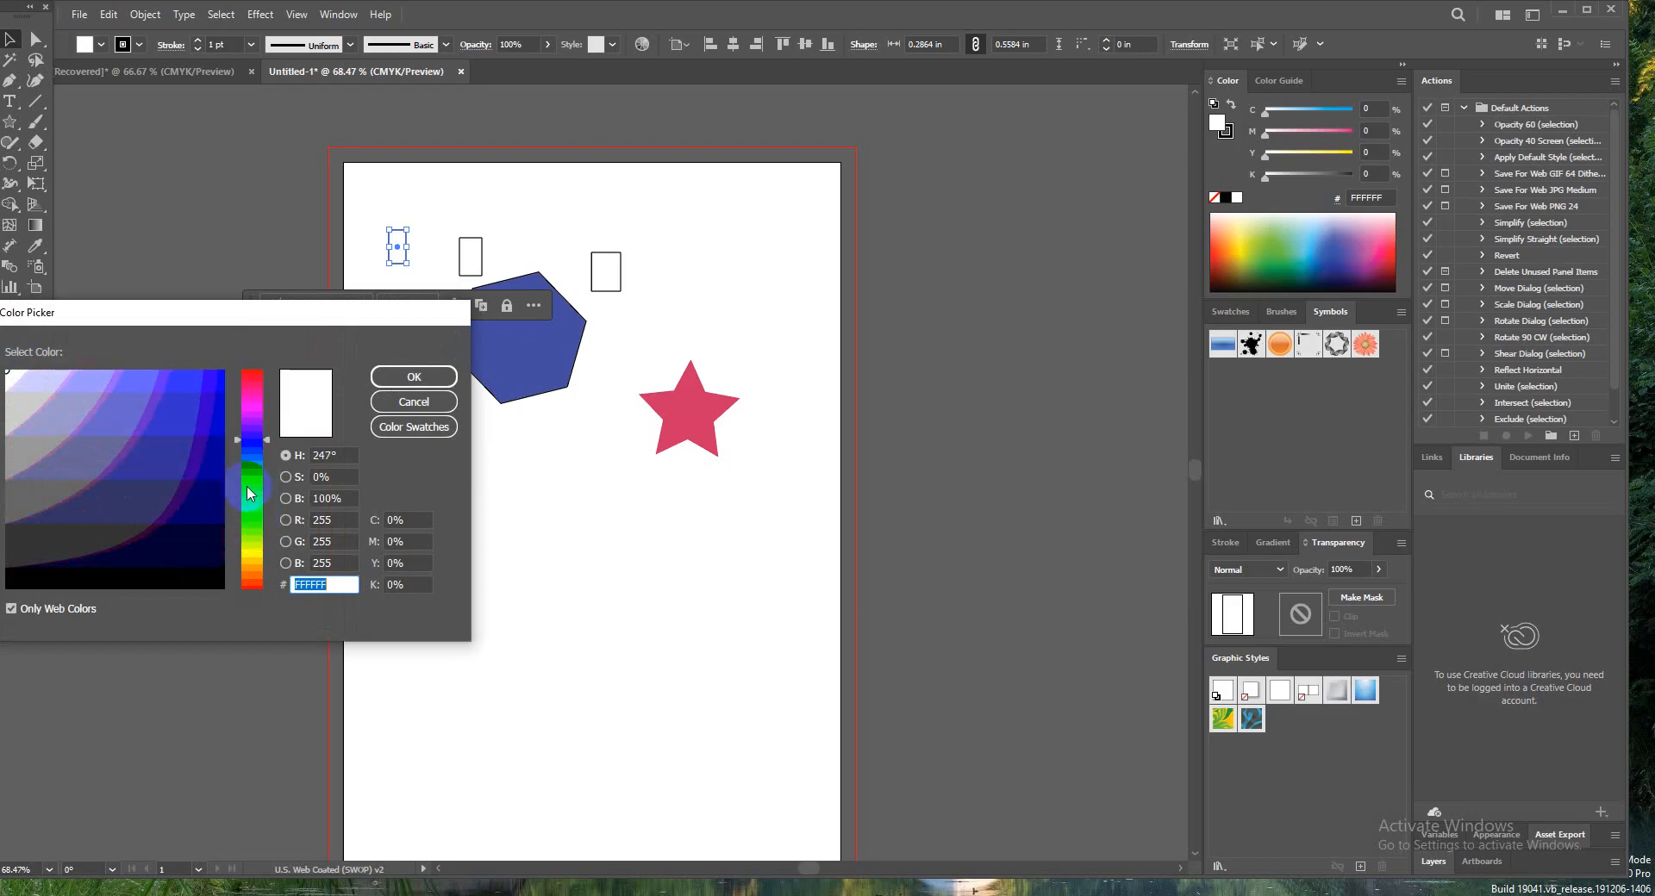
{"action": "left_click_drag", "start_coordinate": [133, 391], "coordinate": [101, 391]}
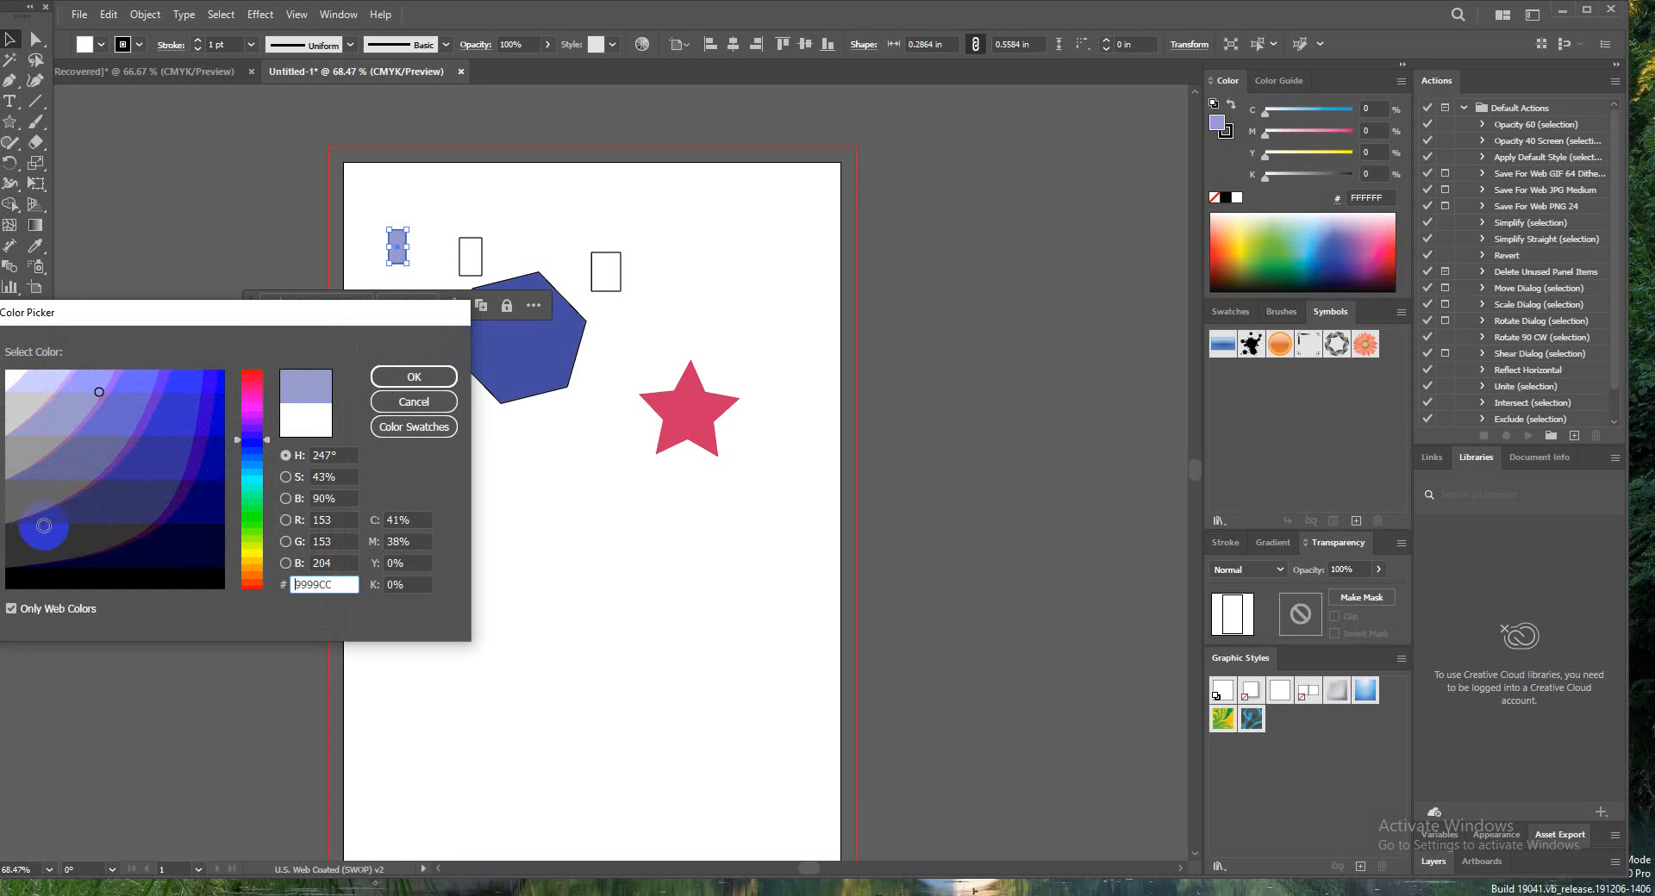
{"action": "left_click", "coordinate": [42, 526]}
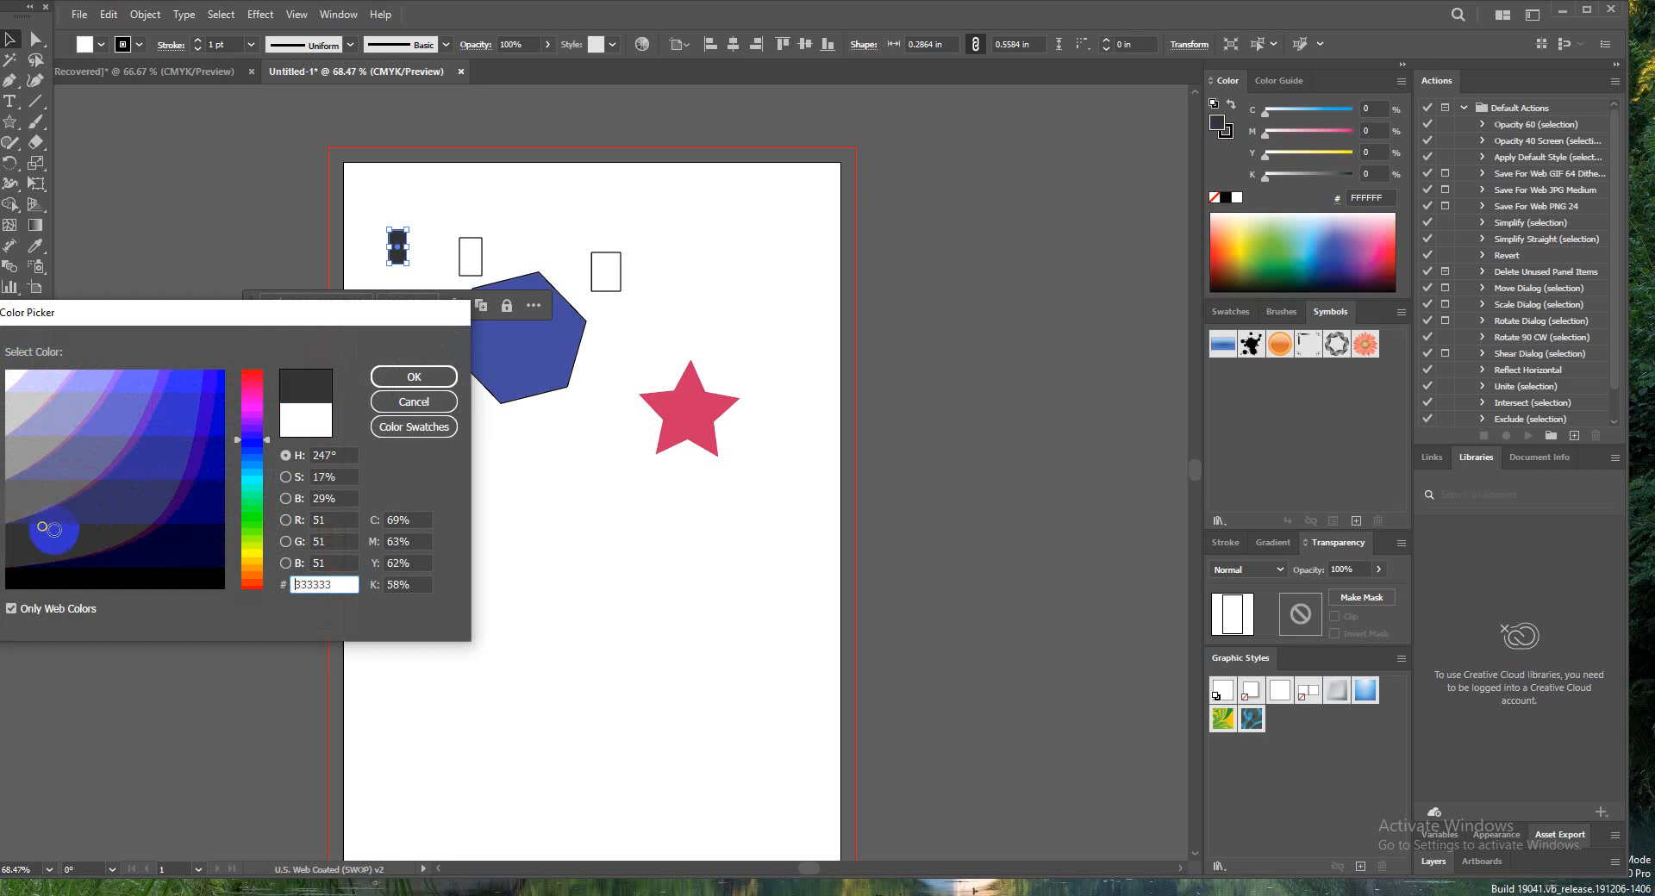
{"action": "left_click", "coordinate": [416, 377]}
Step: Fill the rightmost rectangle with the green 66CC33
{"action": "left_click", "coordinate": [603, 270]}
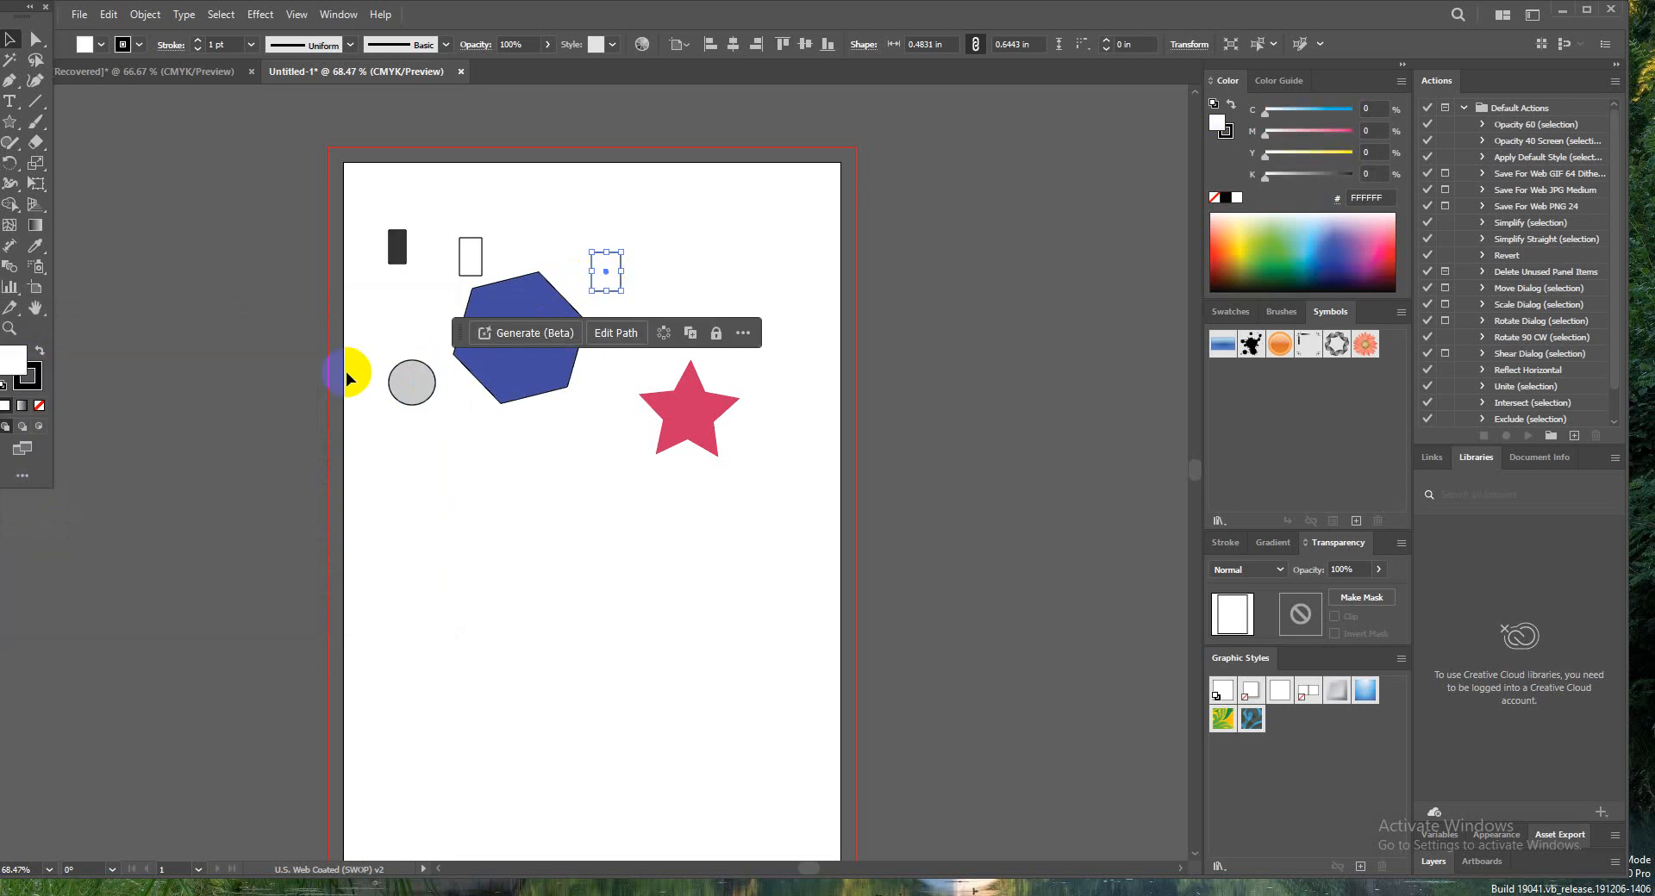
{"action": "double_click", "coordinate": [7, 360]}
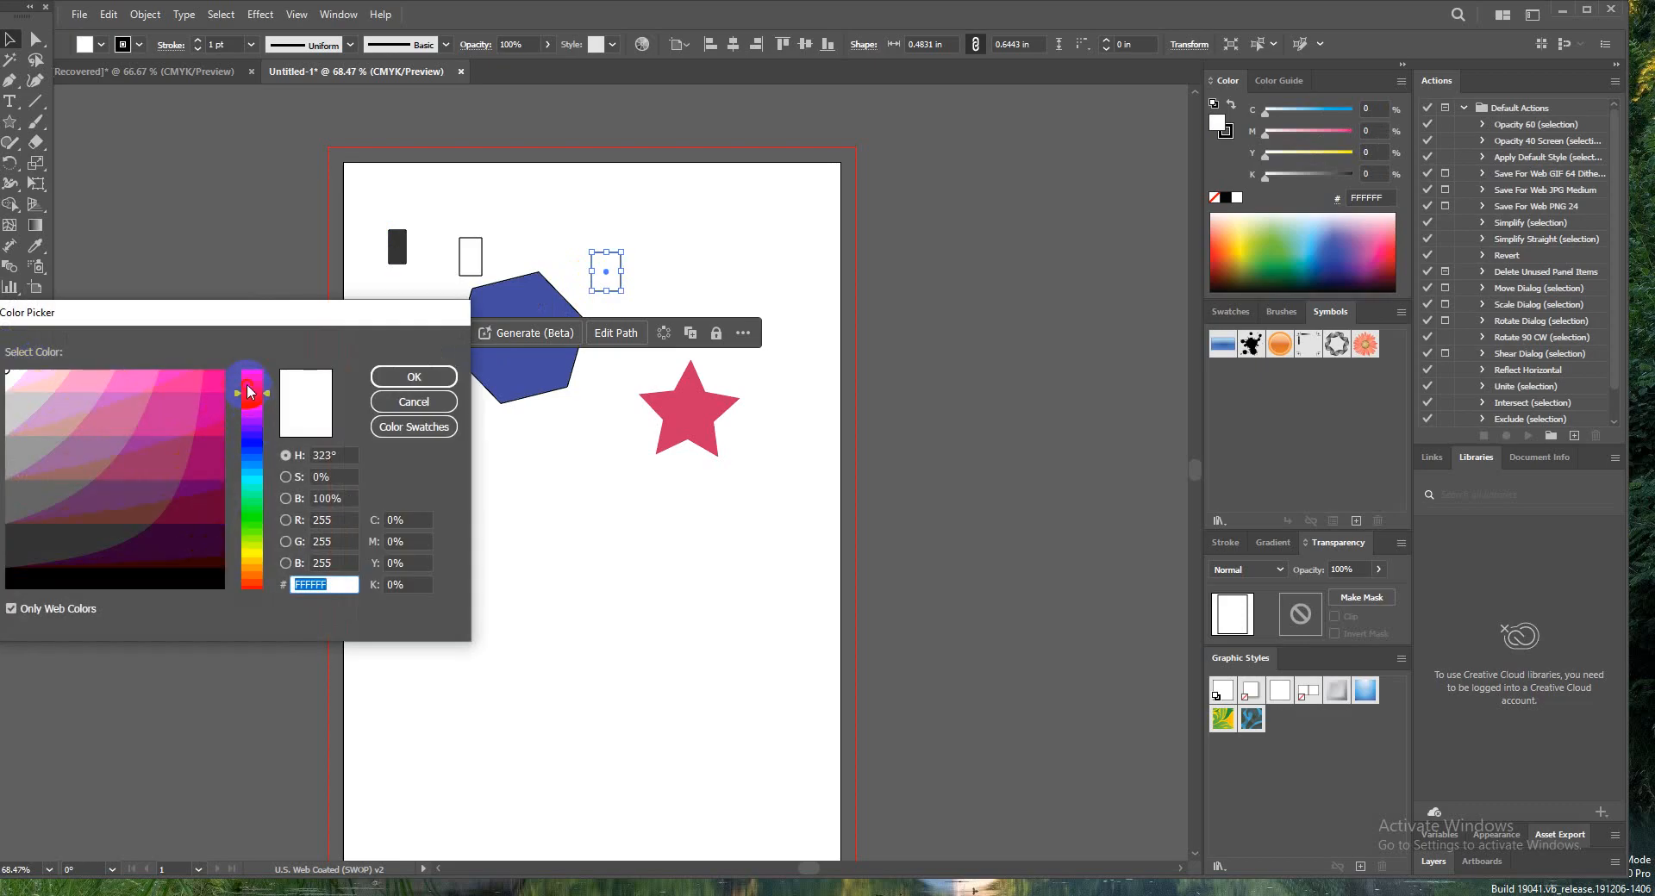
{"action": "left_click", "coordinate": [248, 385]}
{"action": "left_click", "coordinate": [250, 522]}
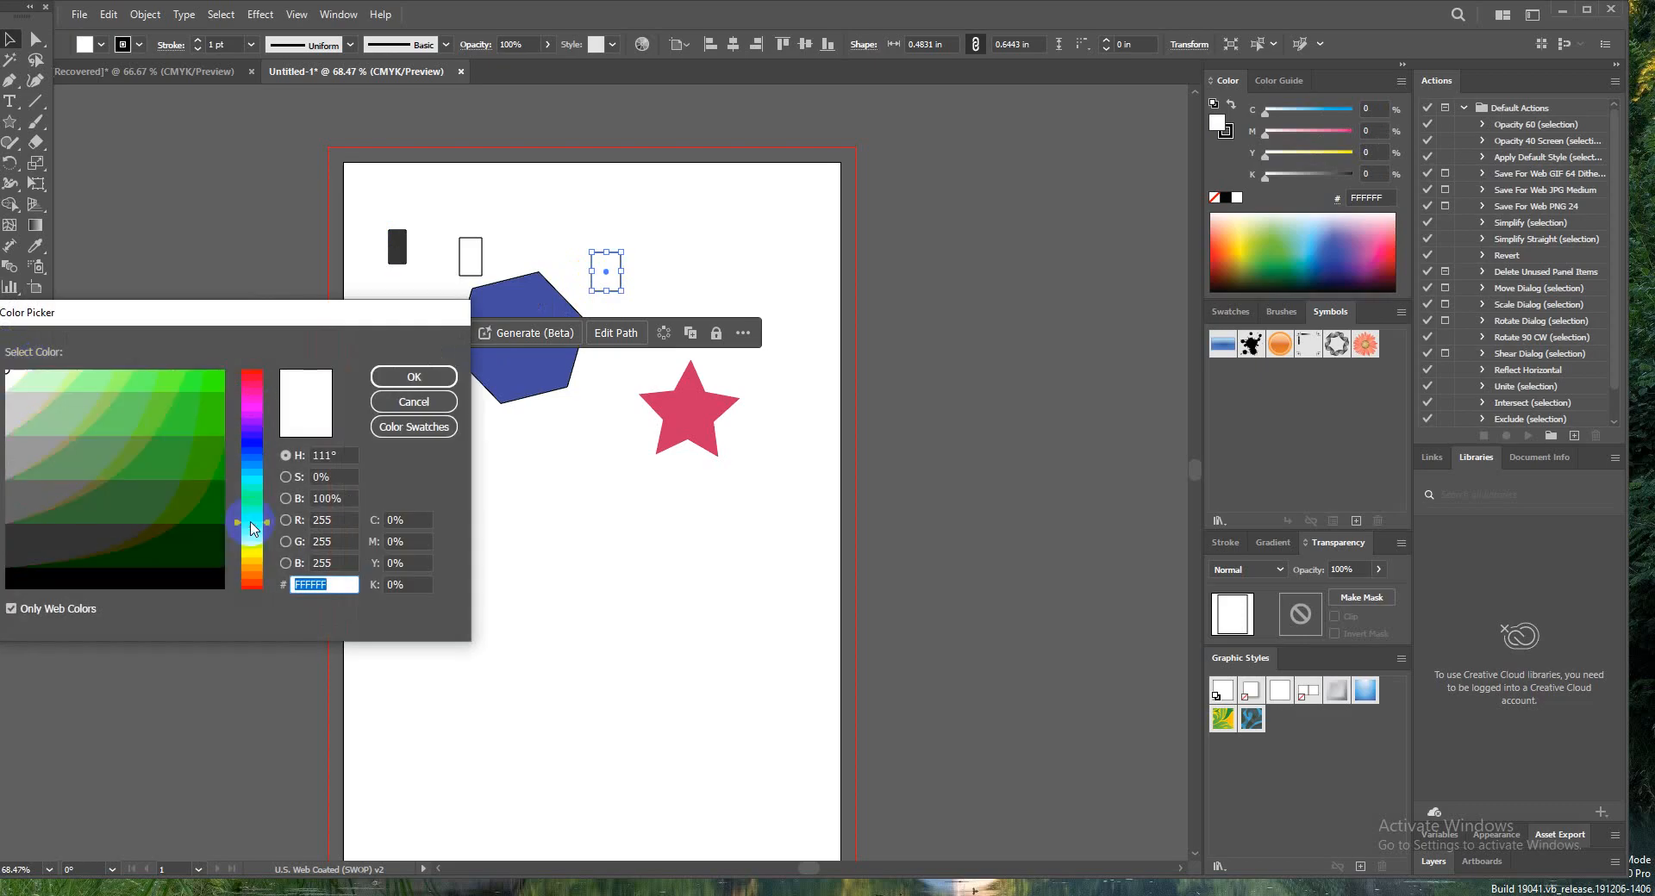
{"action": "left_click", "coordinate": [153, 417]}
{"action": "left_click", "coordinate": [412, 376]}
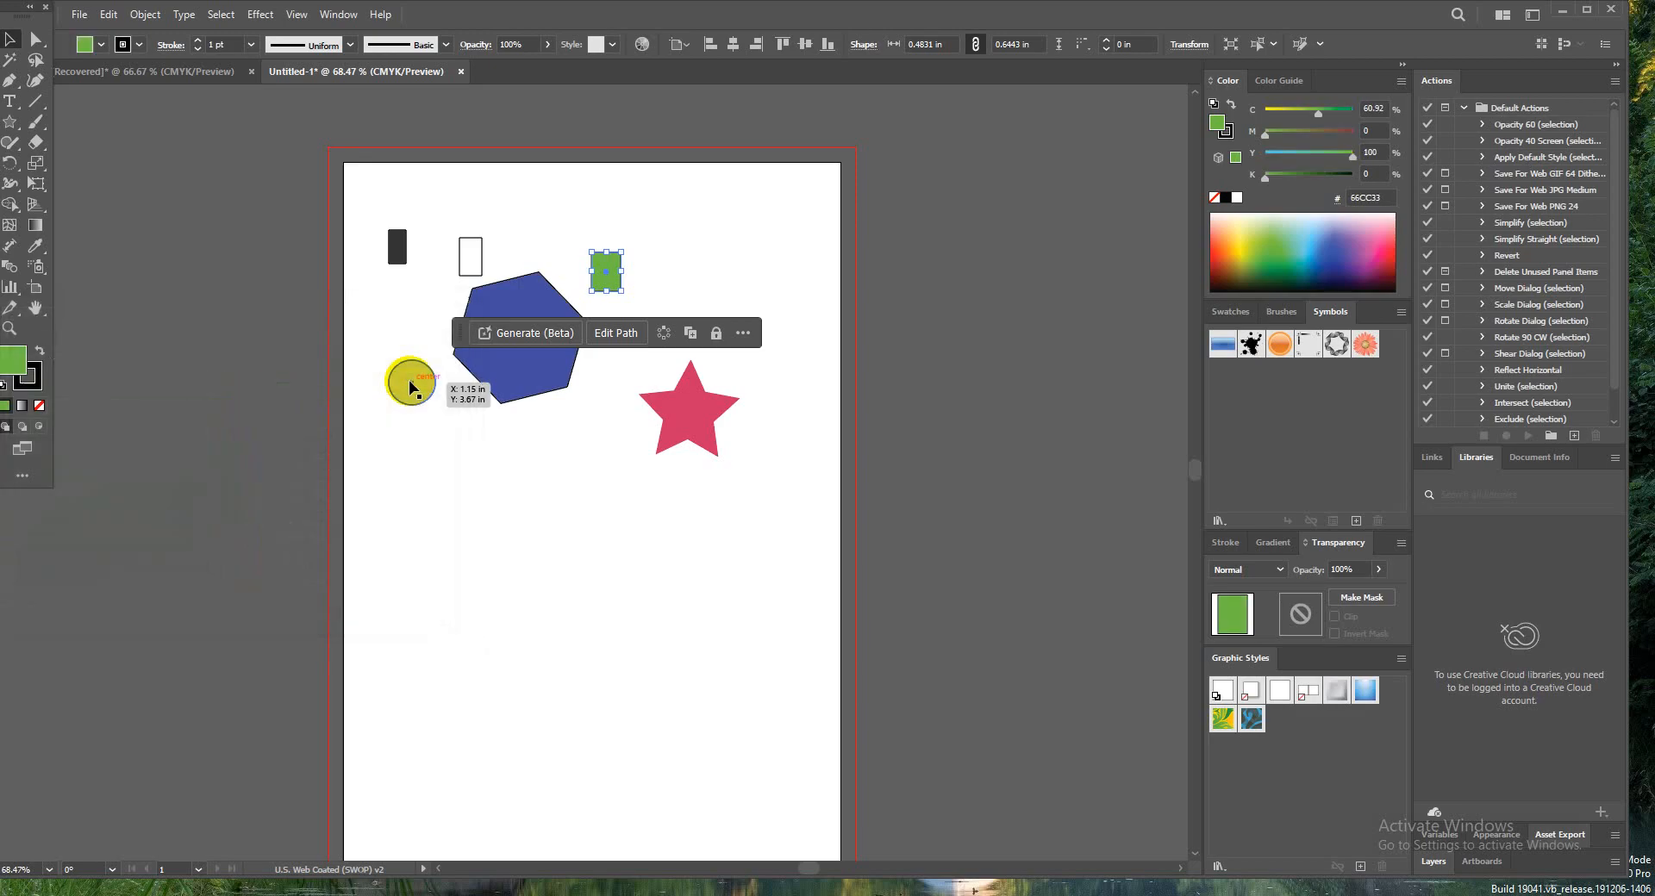
Step: Fill the unfilled rectangle above the hexagon with black 000000
{"action": "left_click", "coordinate": [469, 256]}
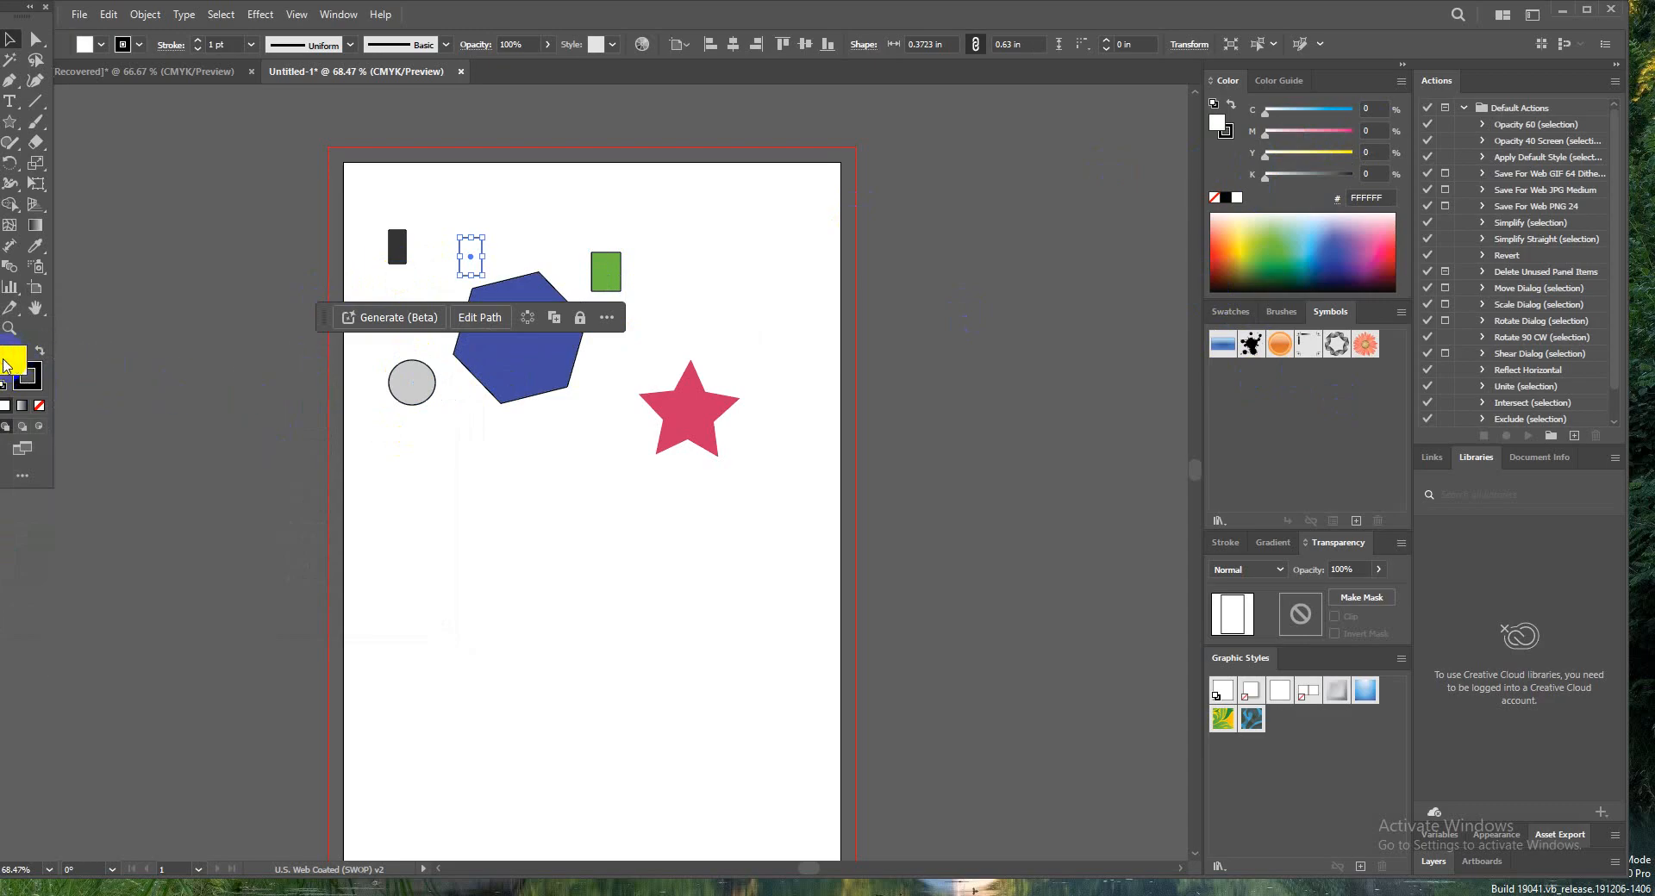
{"action": "double_click", "coordinate": [7, 366]}
{"action": "left_click", "coordinate": [247, 444]}
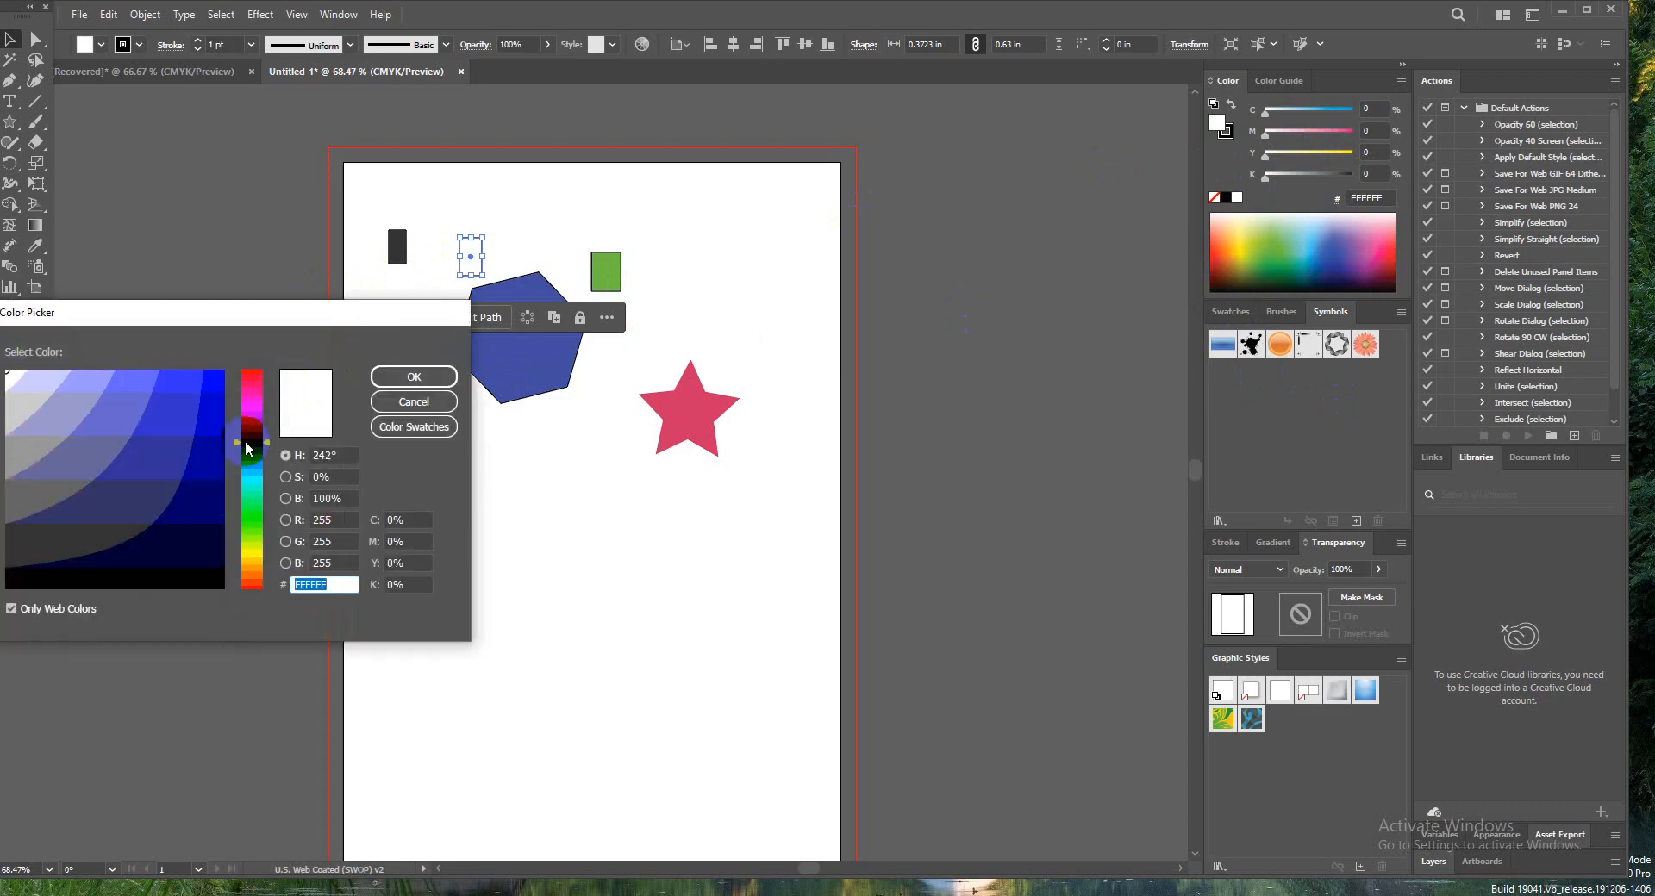
{"action": "left_click", "coordinate": [162, 573]}
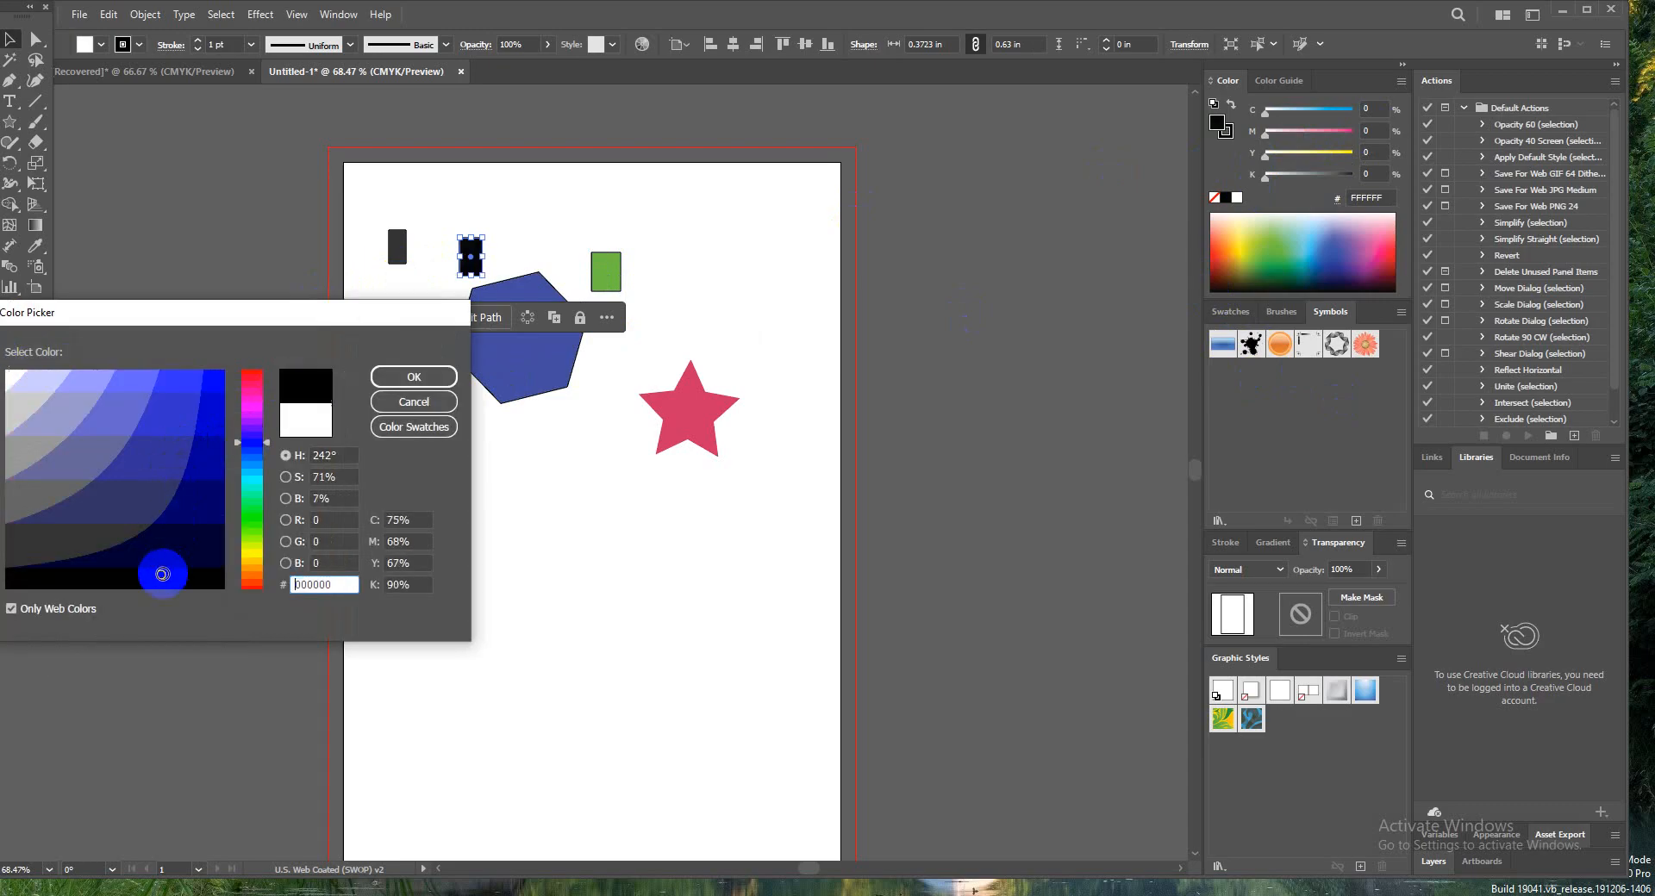
{"action": "left_click", "coordinate": [416, 376]}
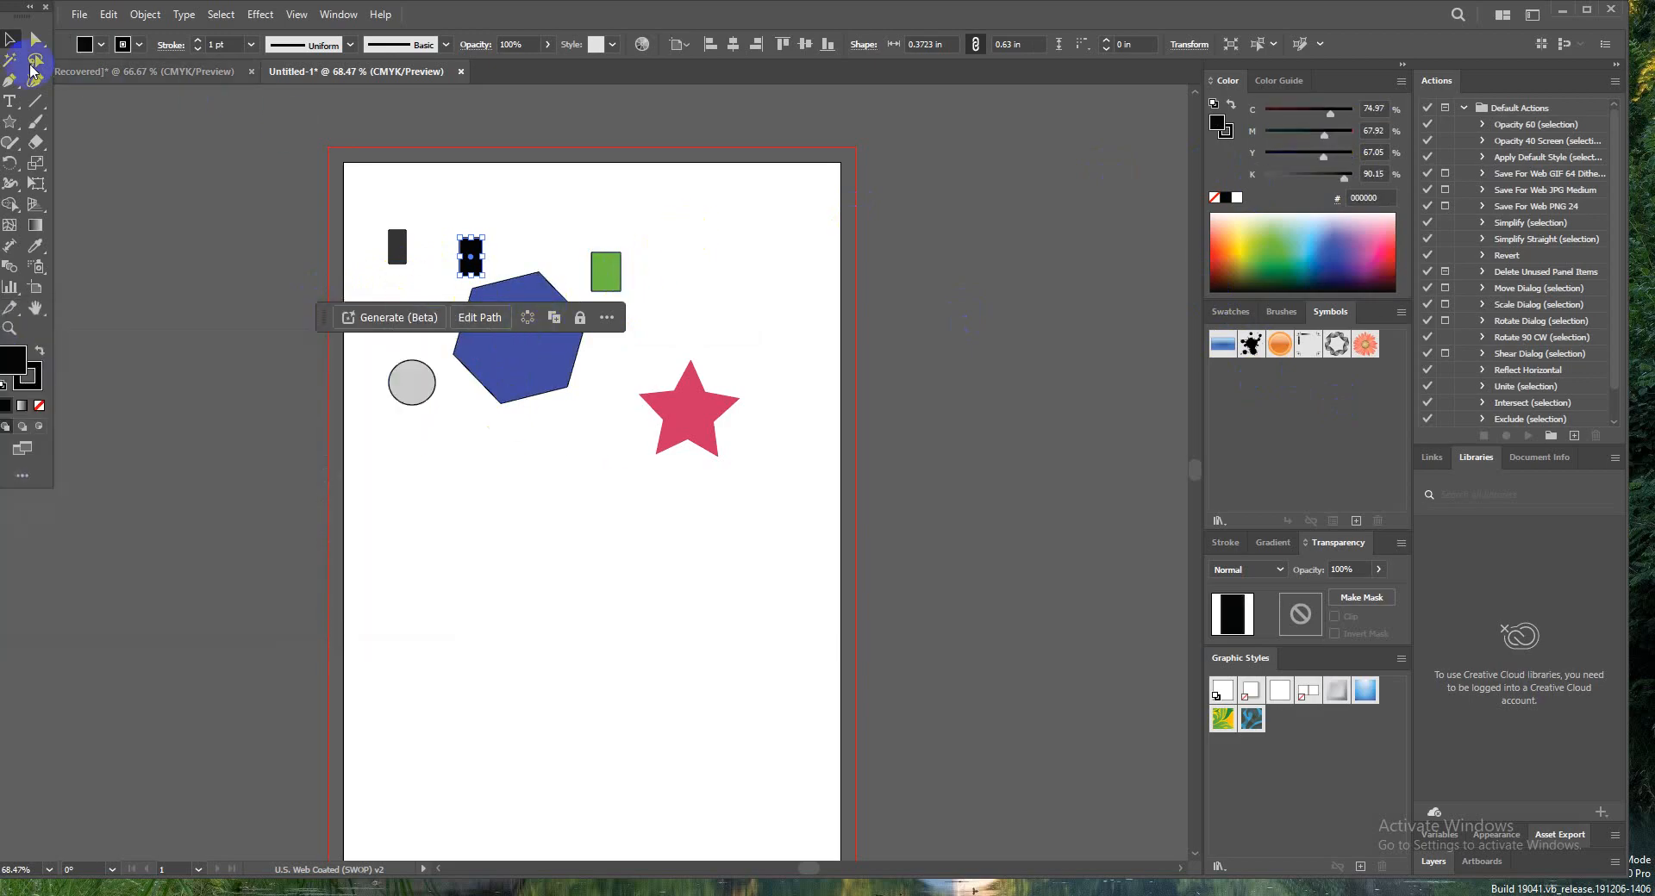
Step: Duplicate the pink star, placing the copy below and to the left of the original
{"action": "left_click", "coordinate": [408, 380]}
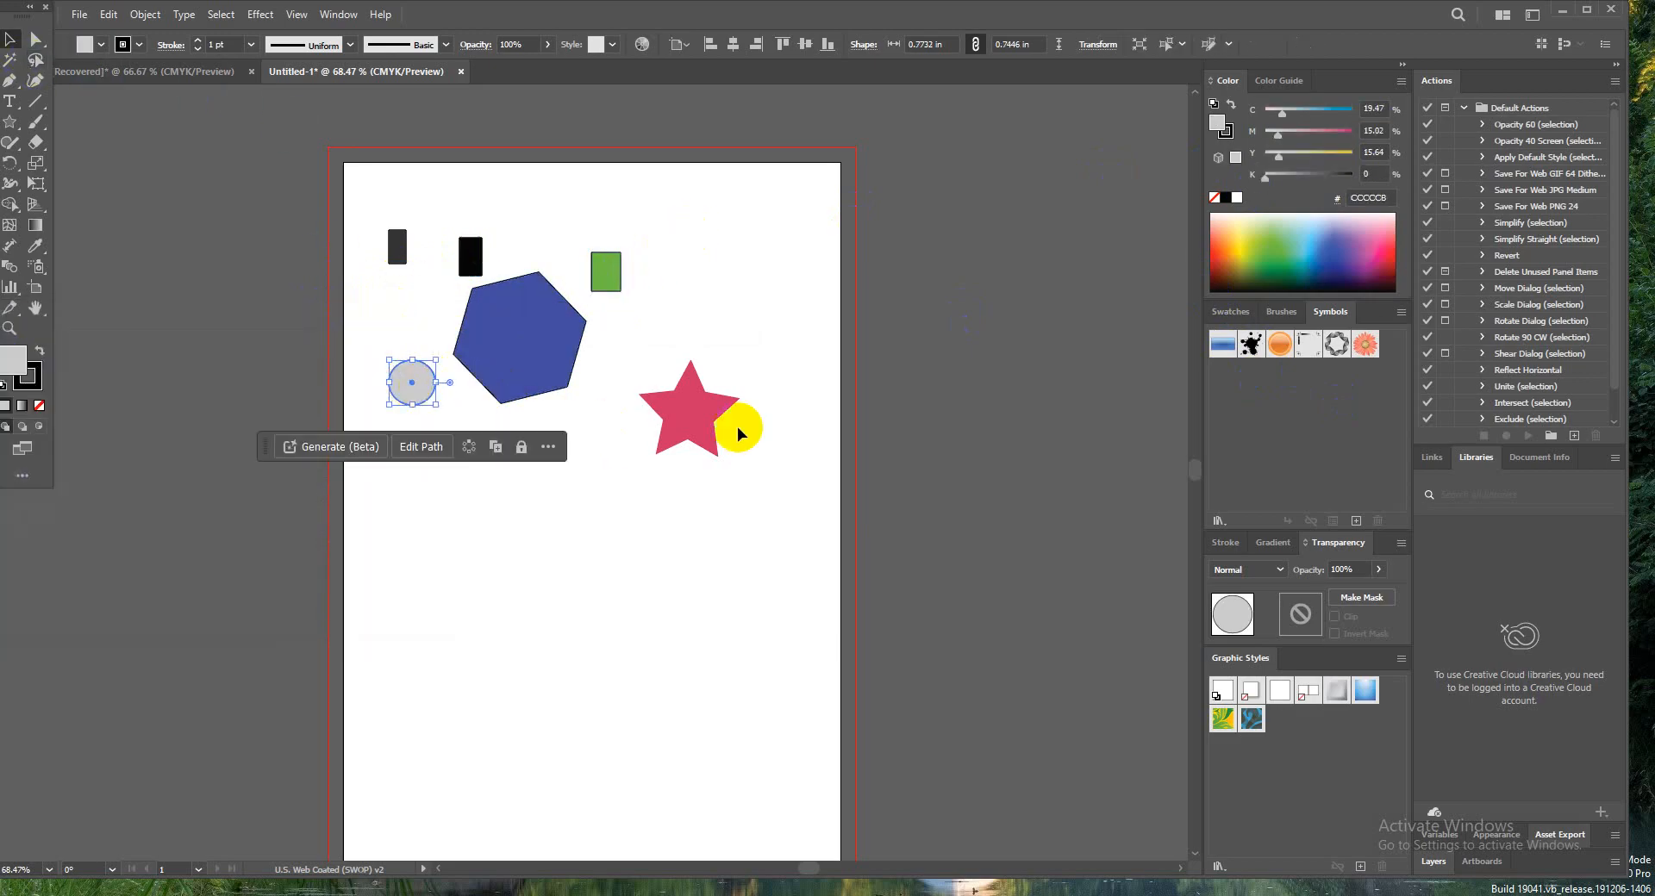
{"action": "left_click", "coordinate": [685, 424]}
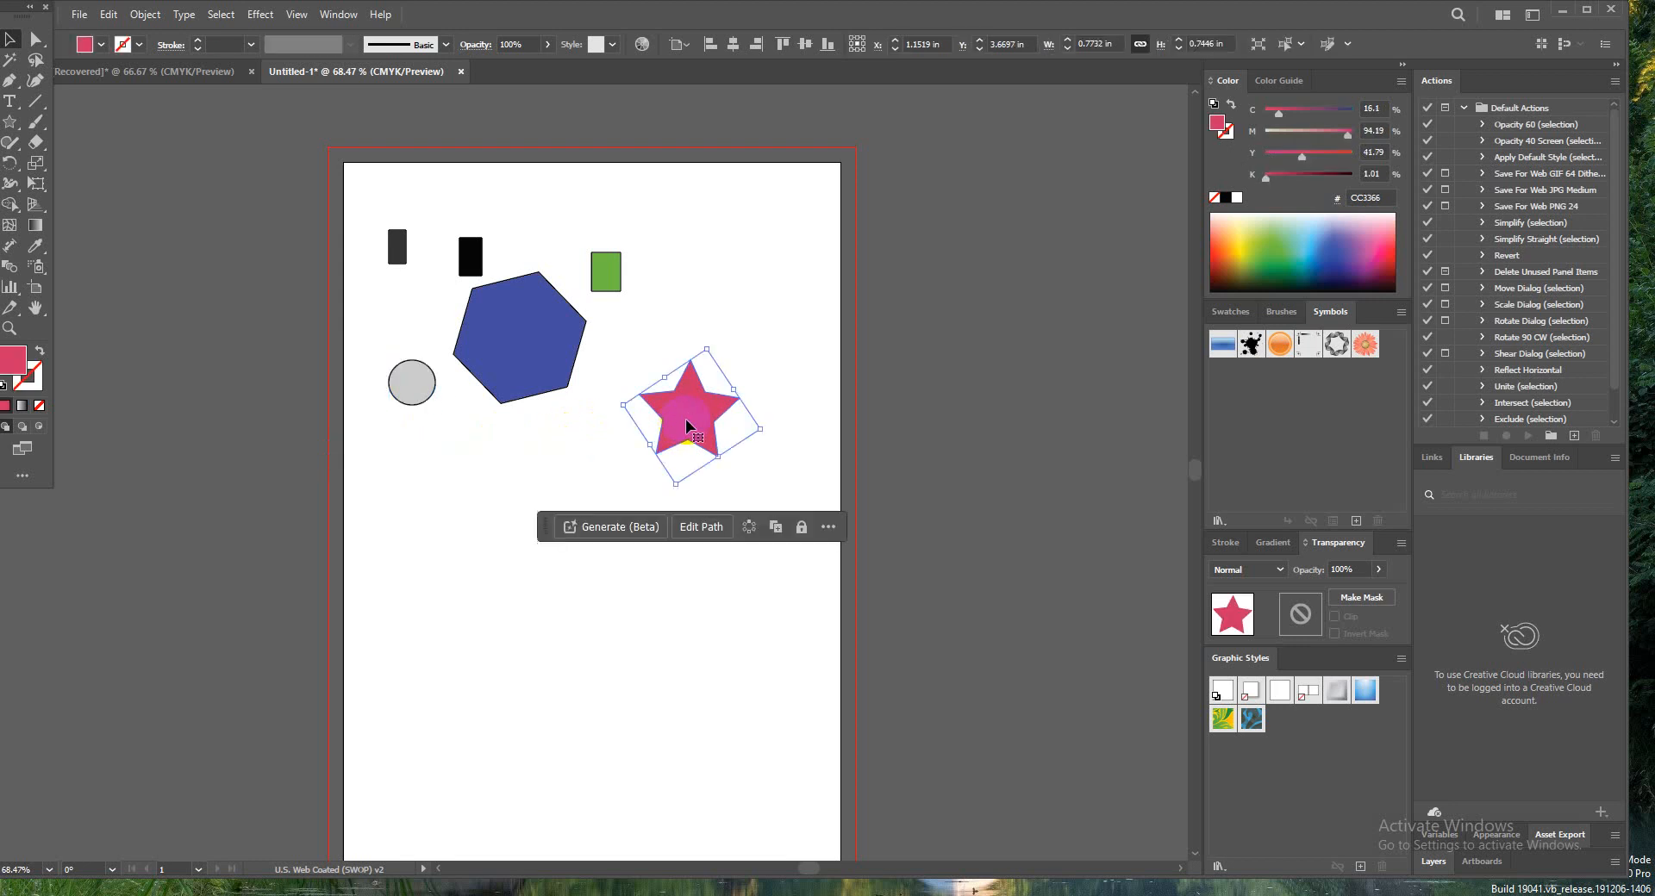
{"action": "scroll", "coordinate": [687, 424], "scroll_direction": "down", "scroll_amount": 2}
{"action": "scroll", "coordinate": [687, 424], "scroll_direction": "up", "scroll_amount": 2}
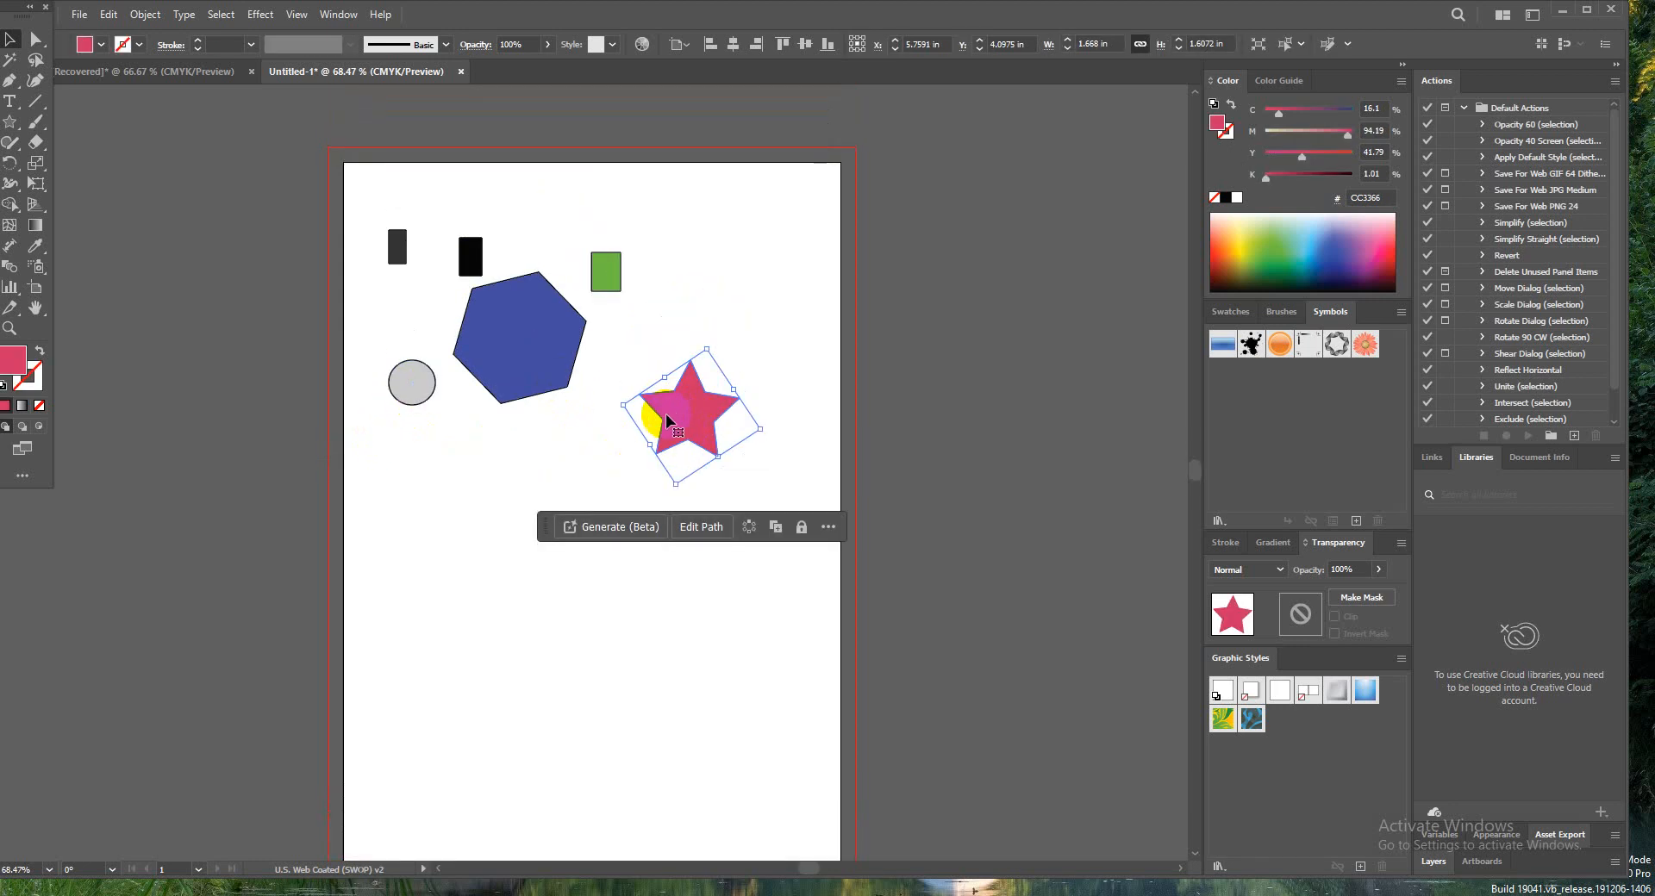
{"action": "key", "text": "a"}
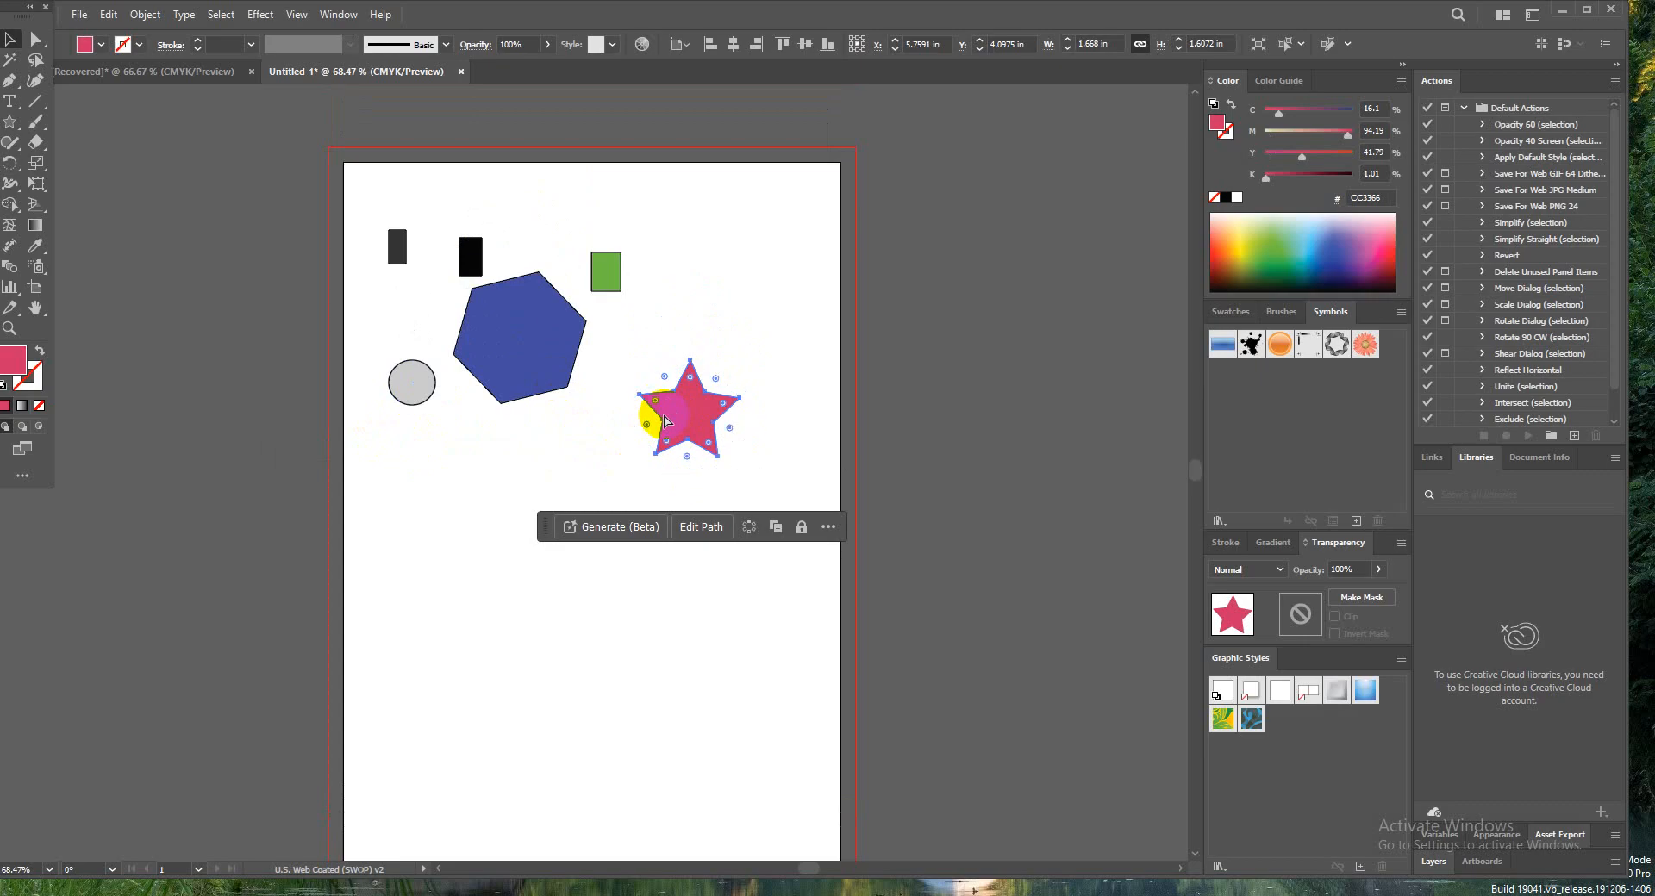
{"action": "key", "text": "v"}
{"action": "key", "text": "ctrl+v"}
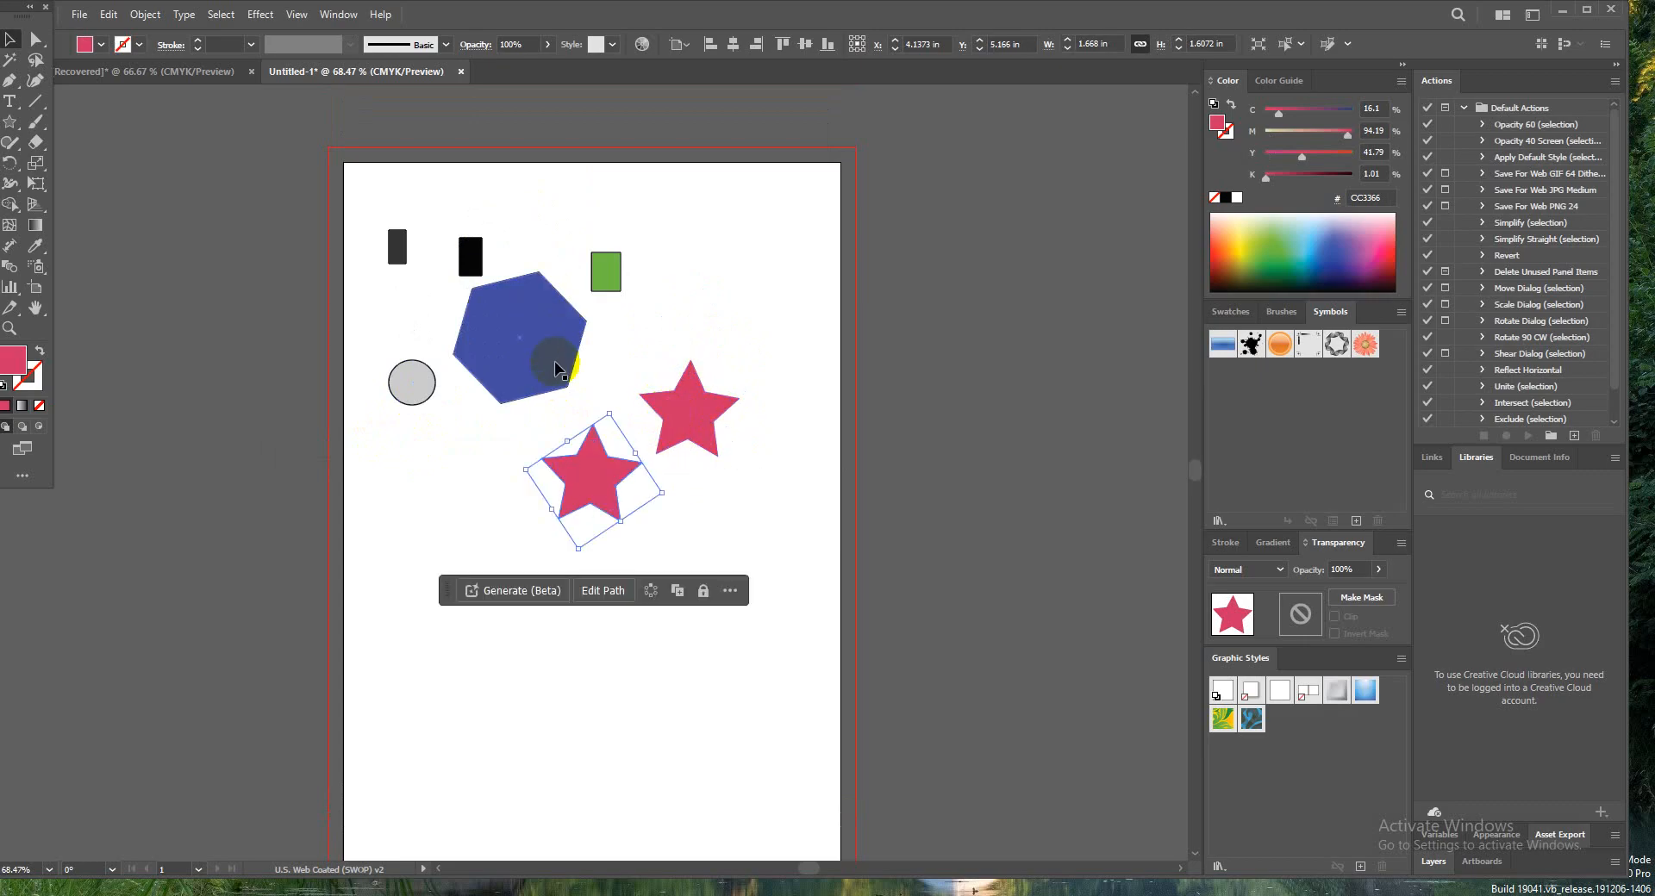
Step: Duplicate the gray circle three times down the page's left side and copy the blue hexagon to the lower middle of the page
{"action": "scroll", "coordinate": [556, 497], "scroll_direction": "down", "scroll_amount": 1}
{"action": "scroll", "coordinate": [553, 488], "scroll_direction": "up", "scroll_amount": 1}
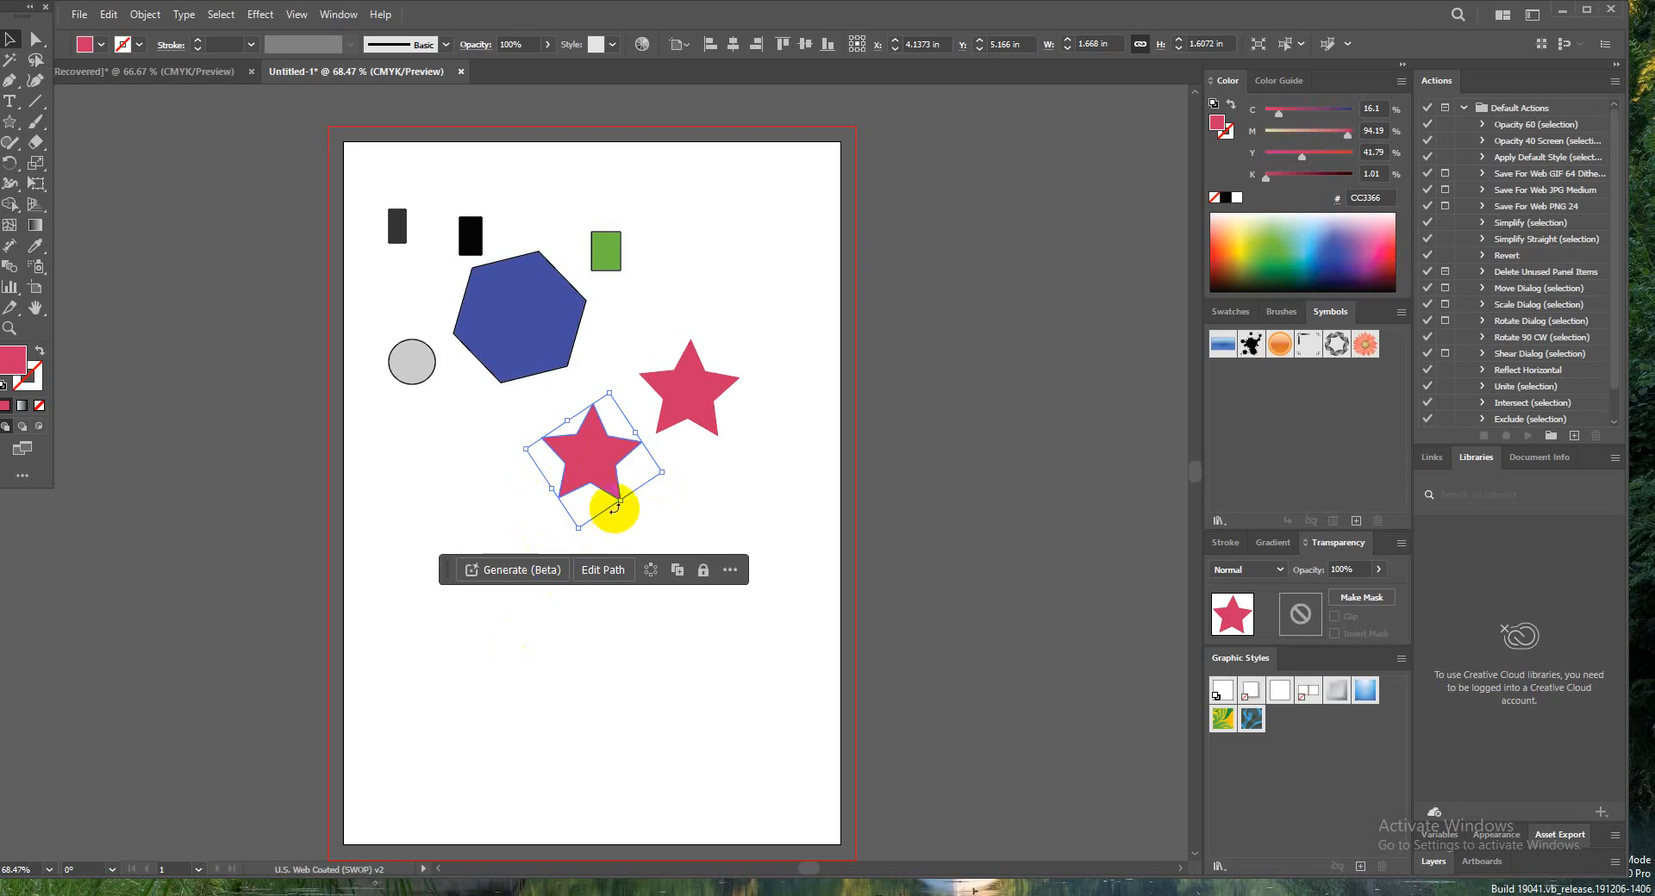
{"action": "scroll", "coordinate": [510, 450], "scroll_direction": "down", "scroll_amount": 1}
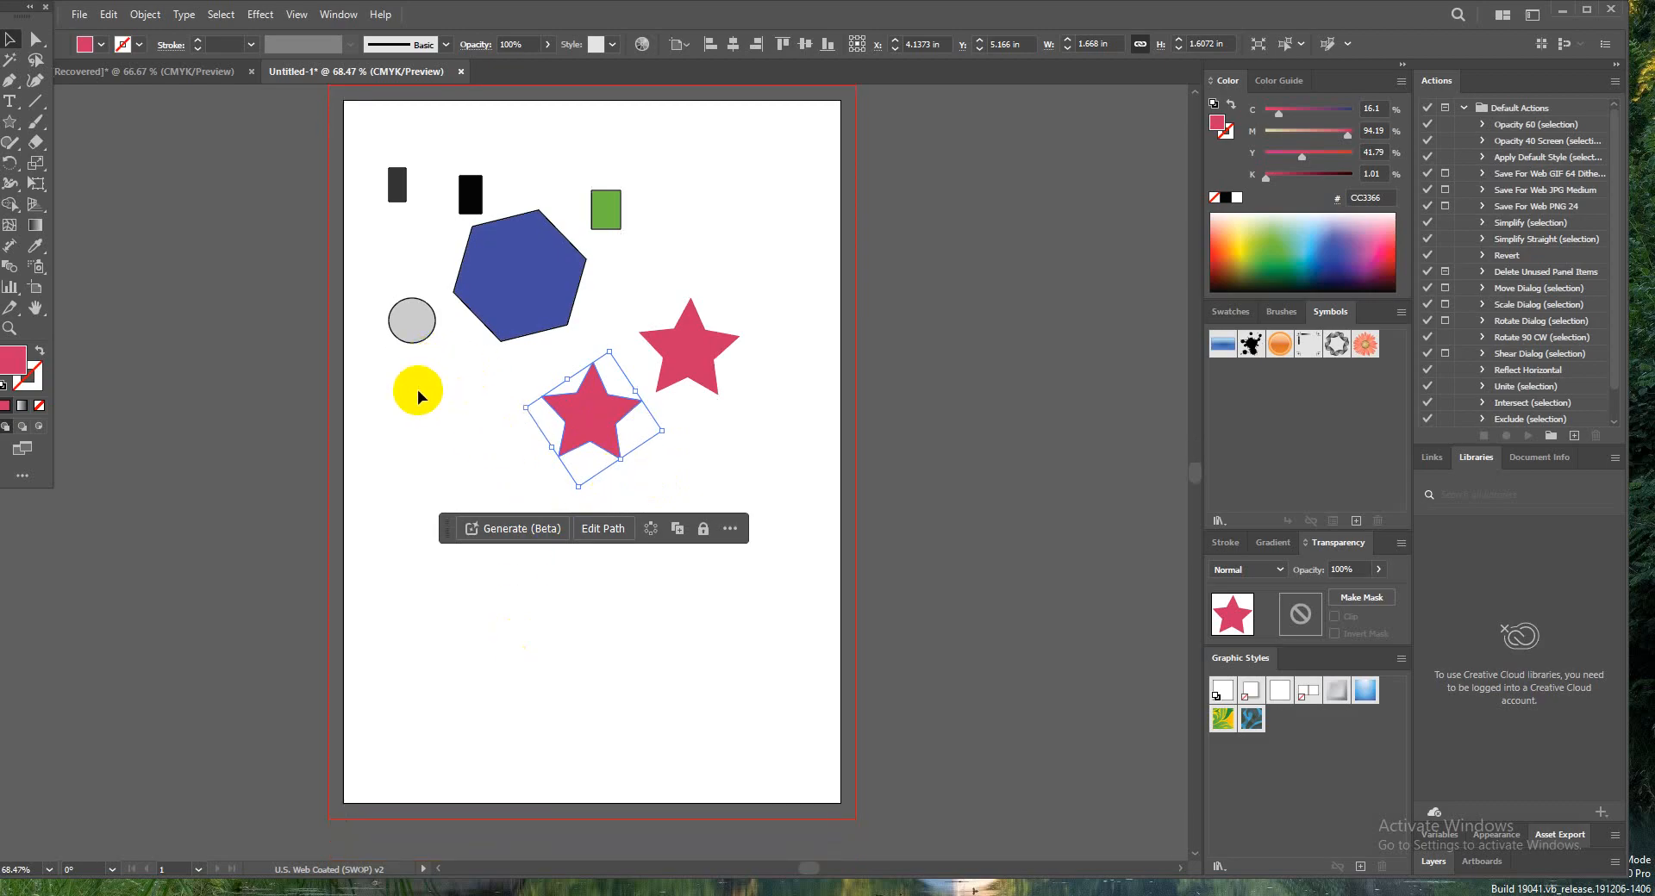
{"action": "left_click_drag", "start_coordinate": [399, 316], "coordinate": [467, 516]}
{"action": "left_click_drag", "start_coordinate": [506, 359], "coordinate": [550, 610]}
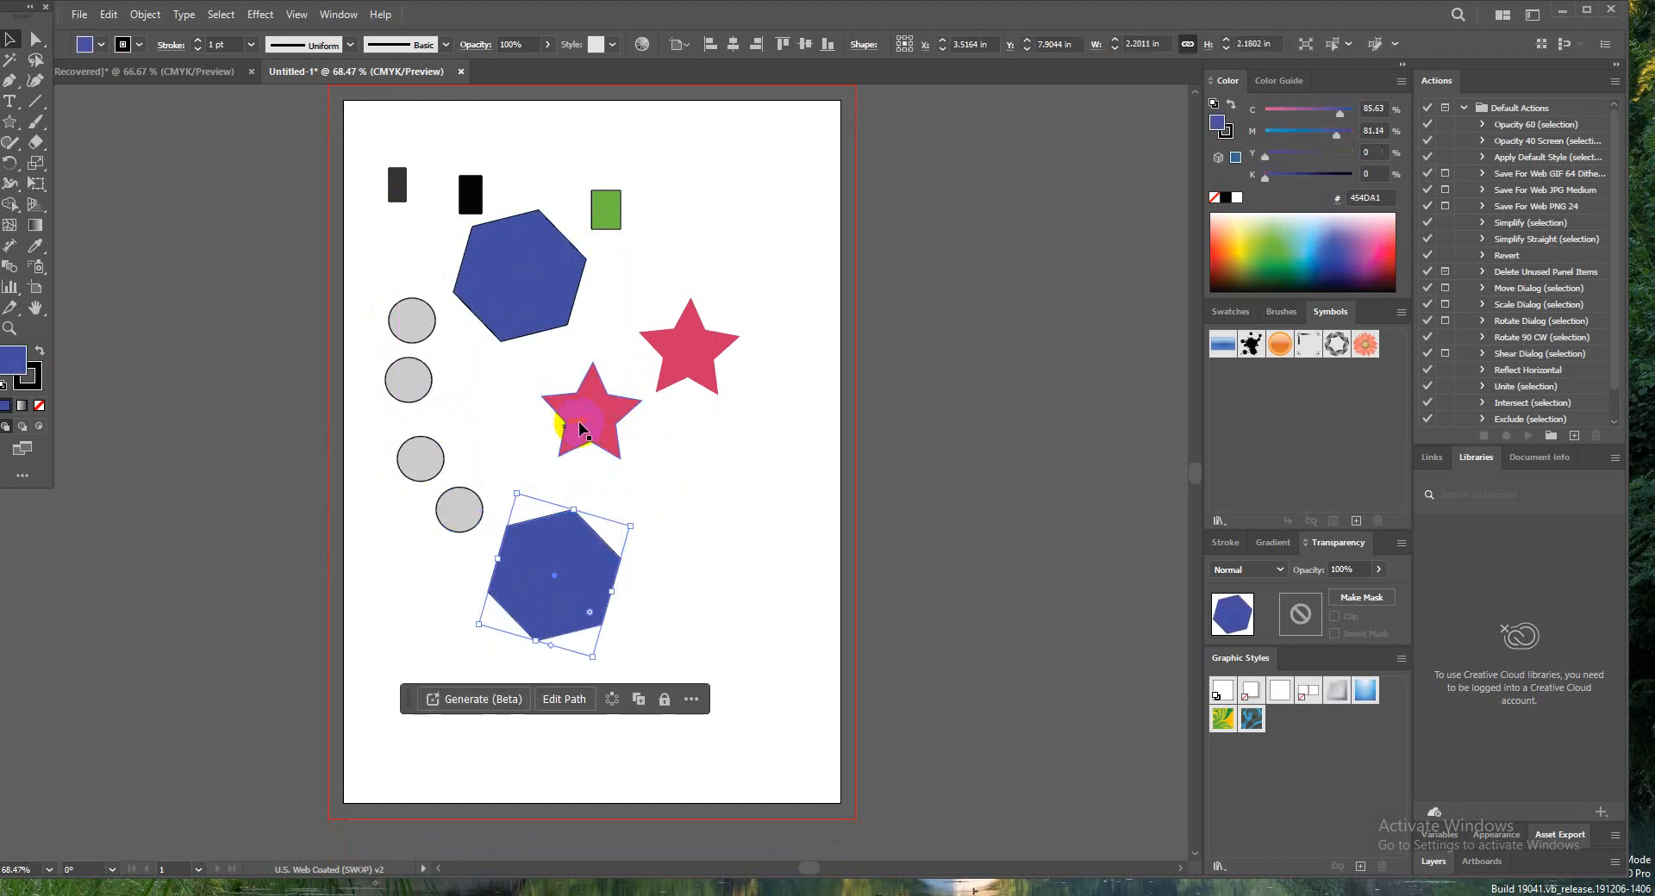
Step: Copy the pink star to the page's lower right and upper right, and duplicate the green and black rectangles just above their originals
{"action": "left_click_drag", "start_coordinate": [581, 430], "coordinate": [695, 529]}
{"action": "left_click_drag", "start_coordinate": [702, 354], "coordinate": [794, 192]}
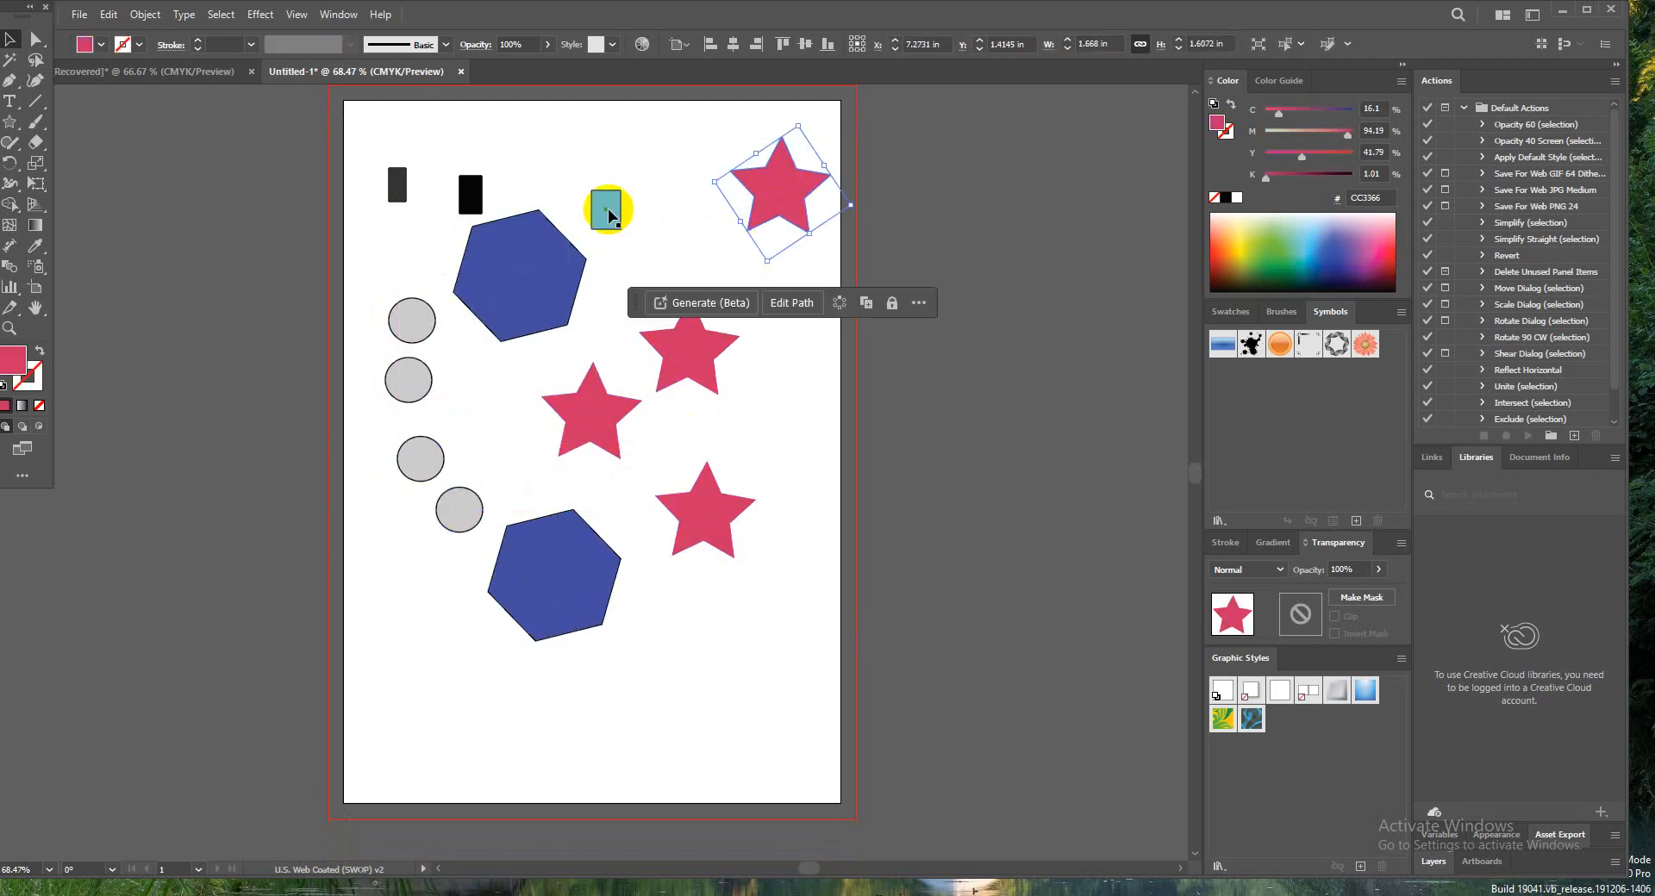
{"action": "left_click_drag", "start_coordinate": [608, 211], "coordinate": [637, 172]}
{"action": "left_click_drag", "start_coordinate": [465, 203], "coordinate": [515, 170]}
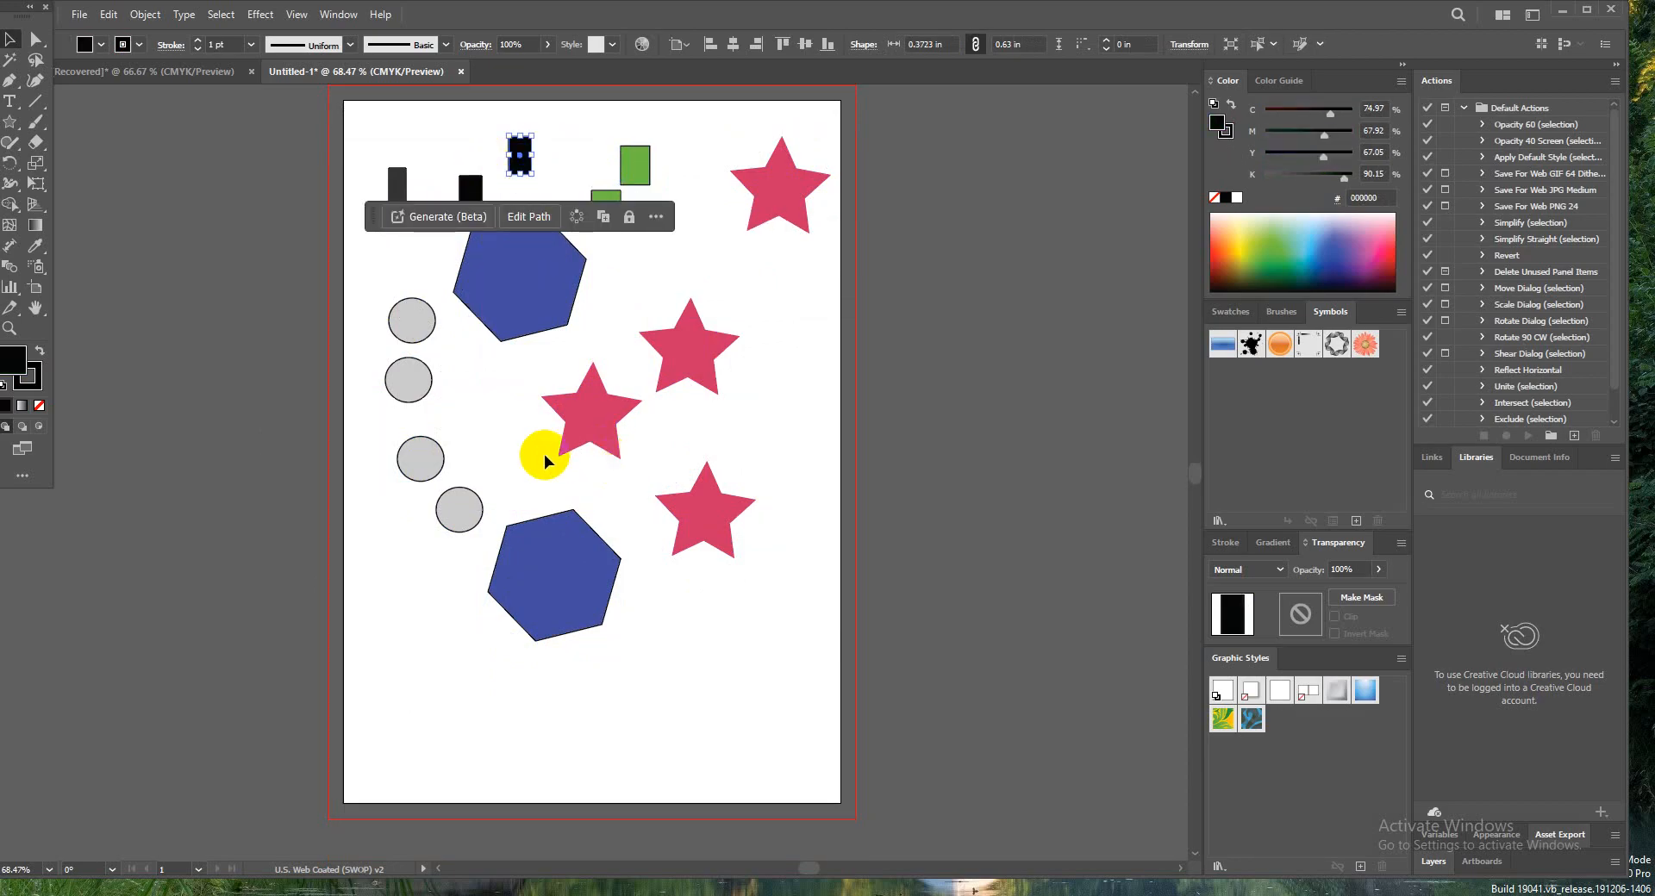
Step: Inspect the copied shapes at 100% zoom and magnify the view to 300%
{"action": "scroll", "coordinate": [635, 372], "scroll_direction": "up", "scroll_amount": 1}
{"action": "scroll", "coordinate": [633, 376], "scroll_direction": "up", "scroll_amount": 7}
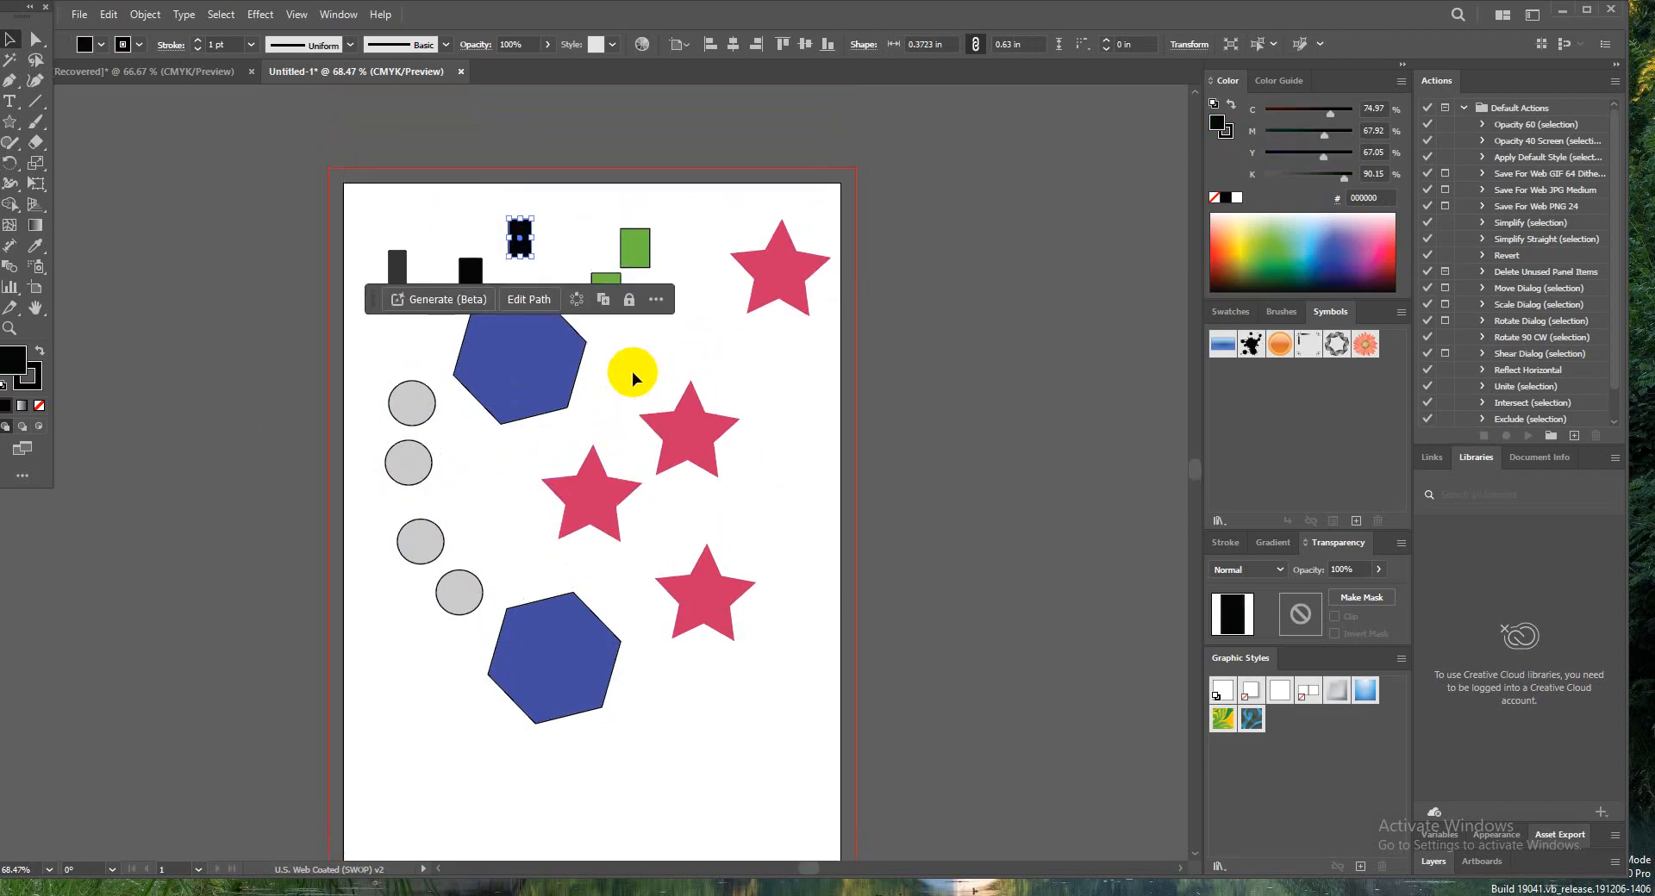
{"action": "scroll", "coordinate": [631, 379], "scroll_direction": "down", "scroll_amount": 6}
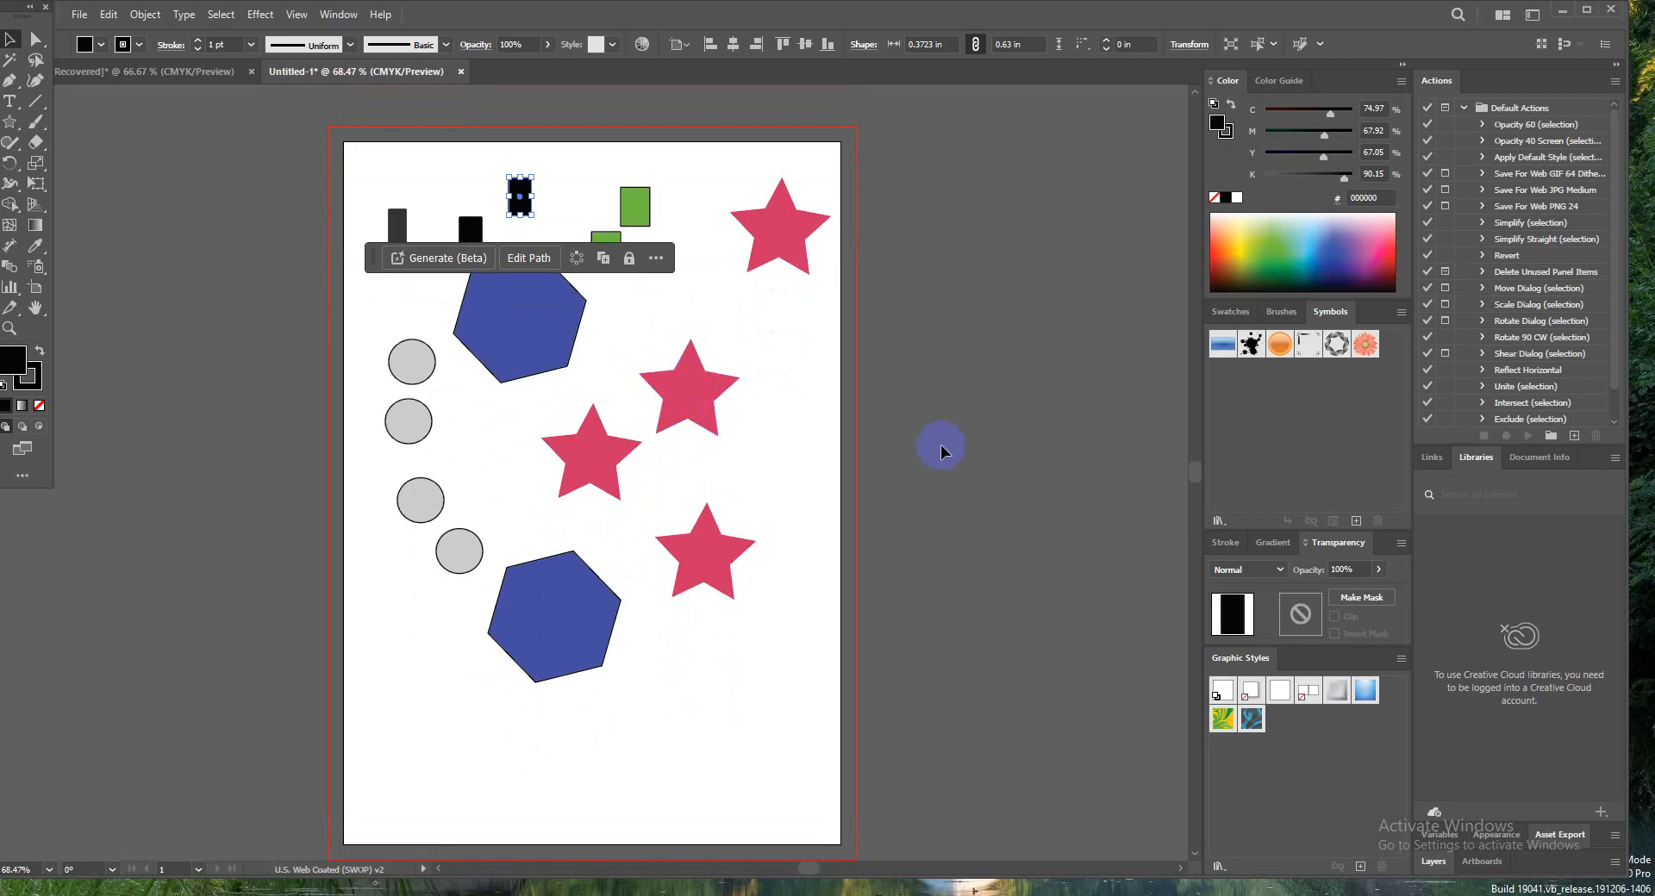
{"action": "key", "text": "ctrl+1"}
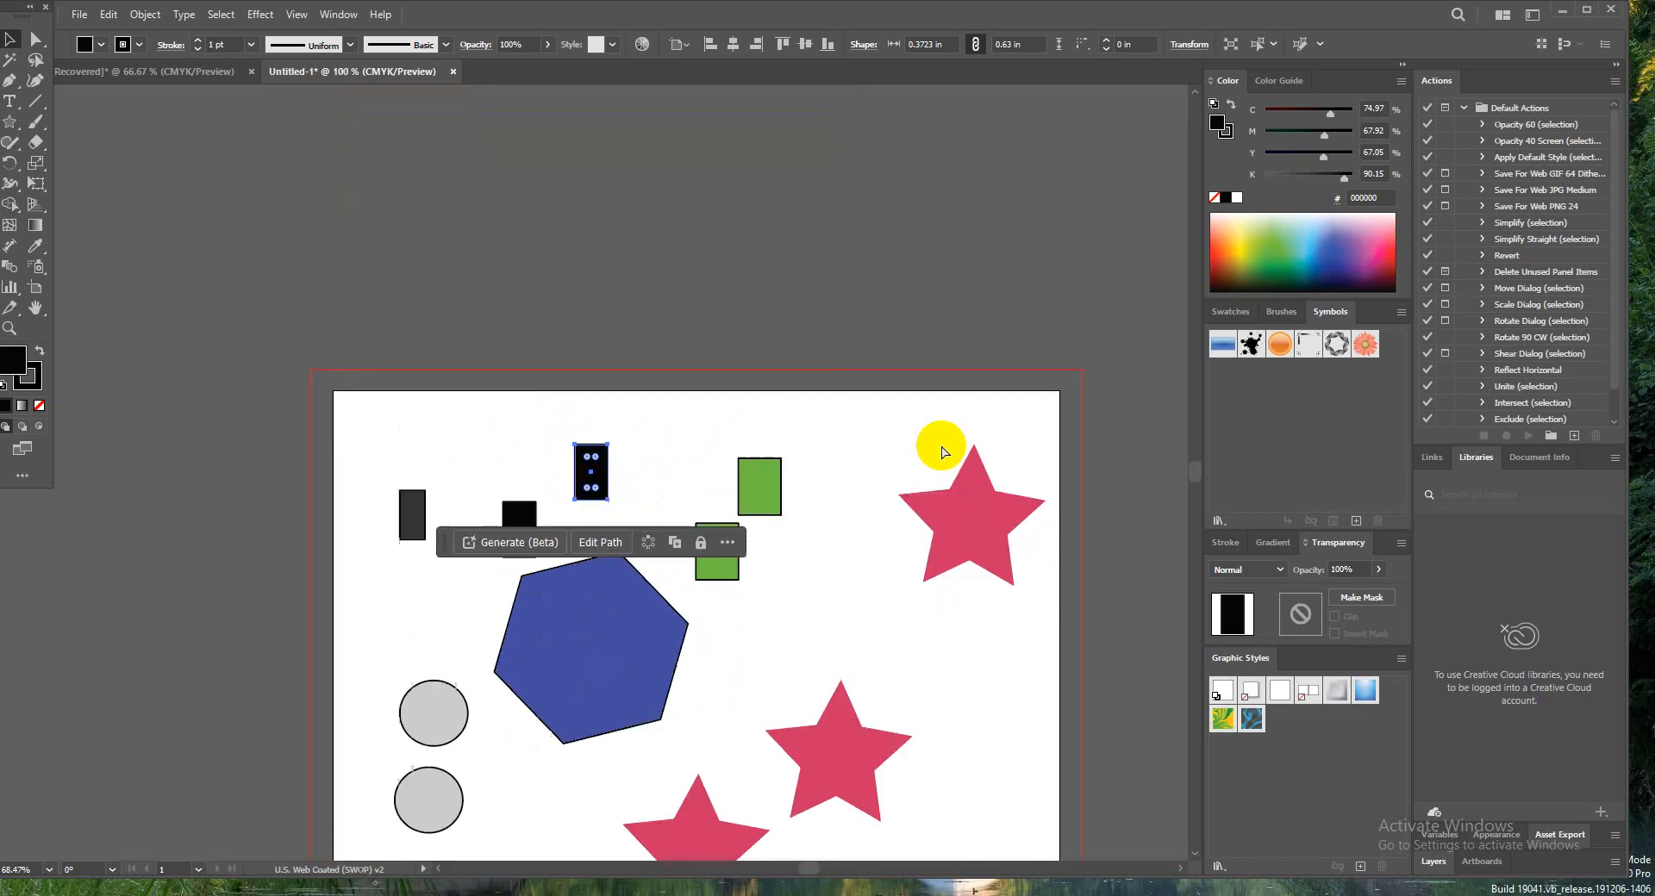
{"action": "key", "text": "ctrl+equal"}
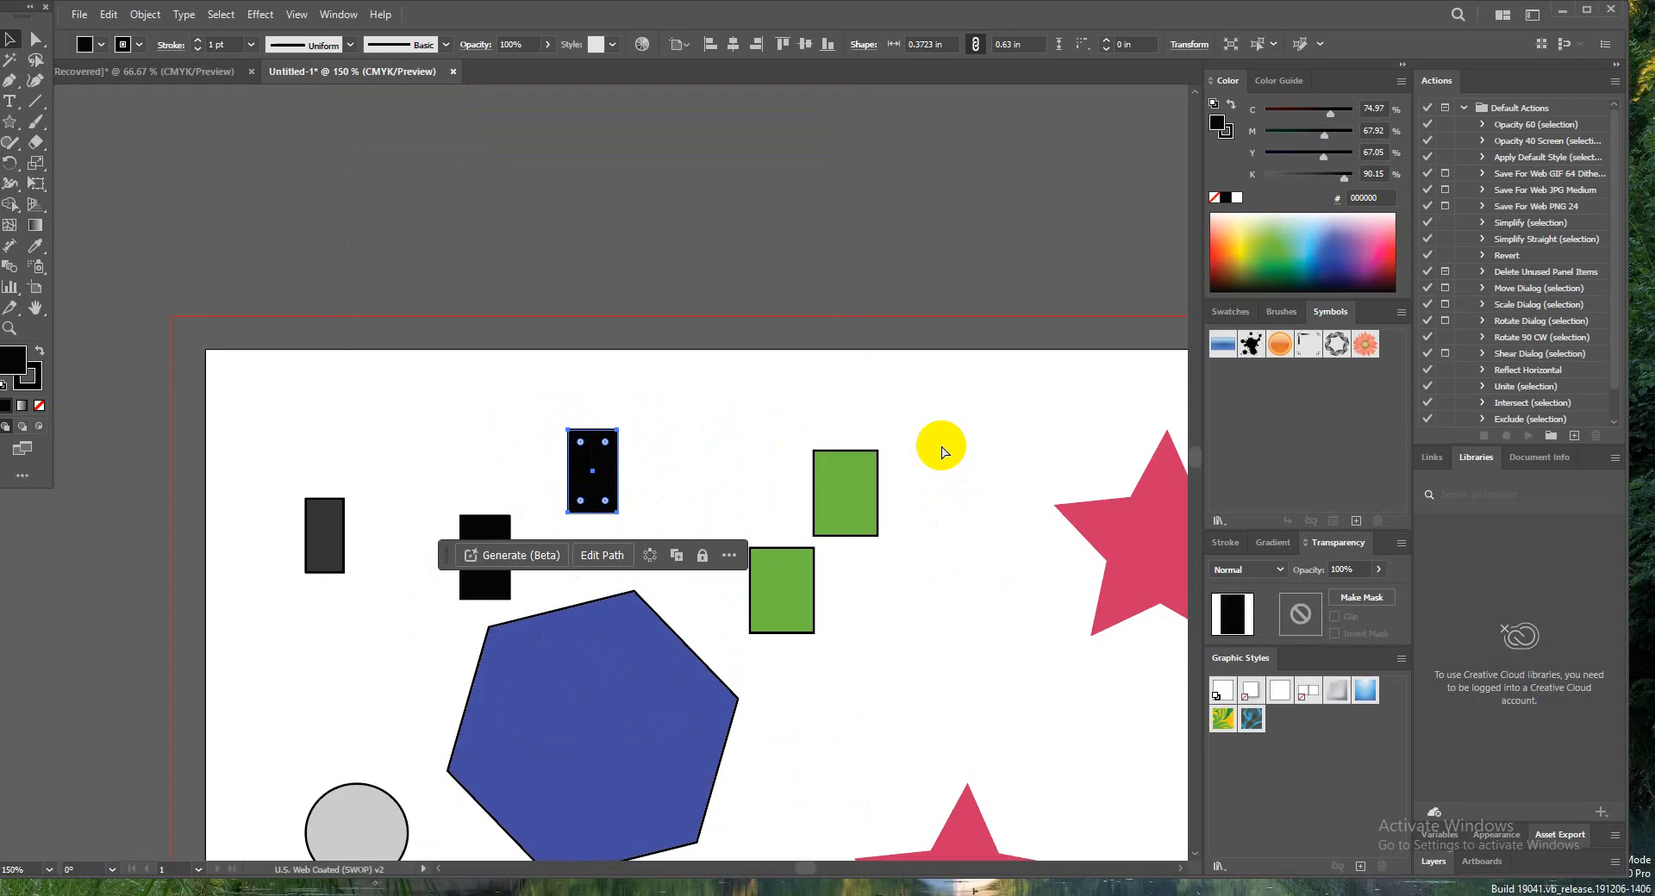
{"action": "key", "text": "ctrl+equal"}
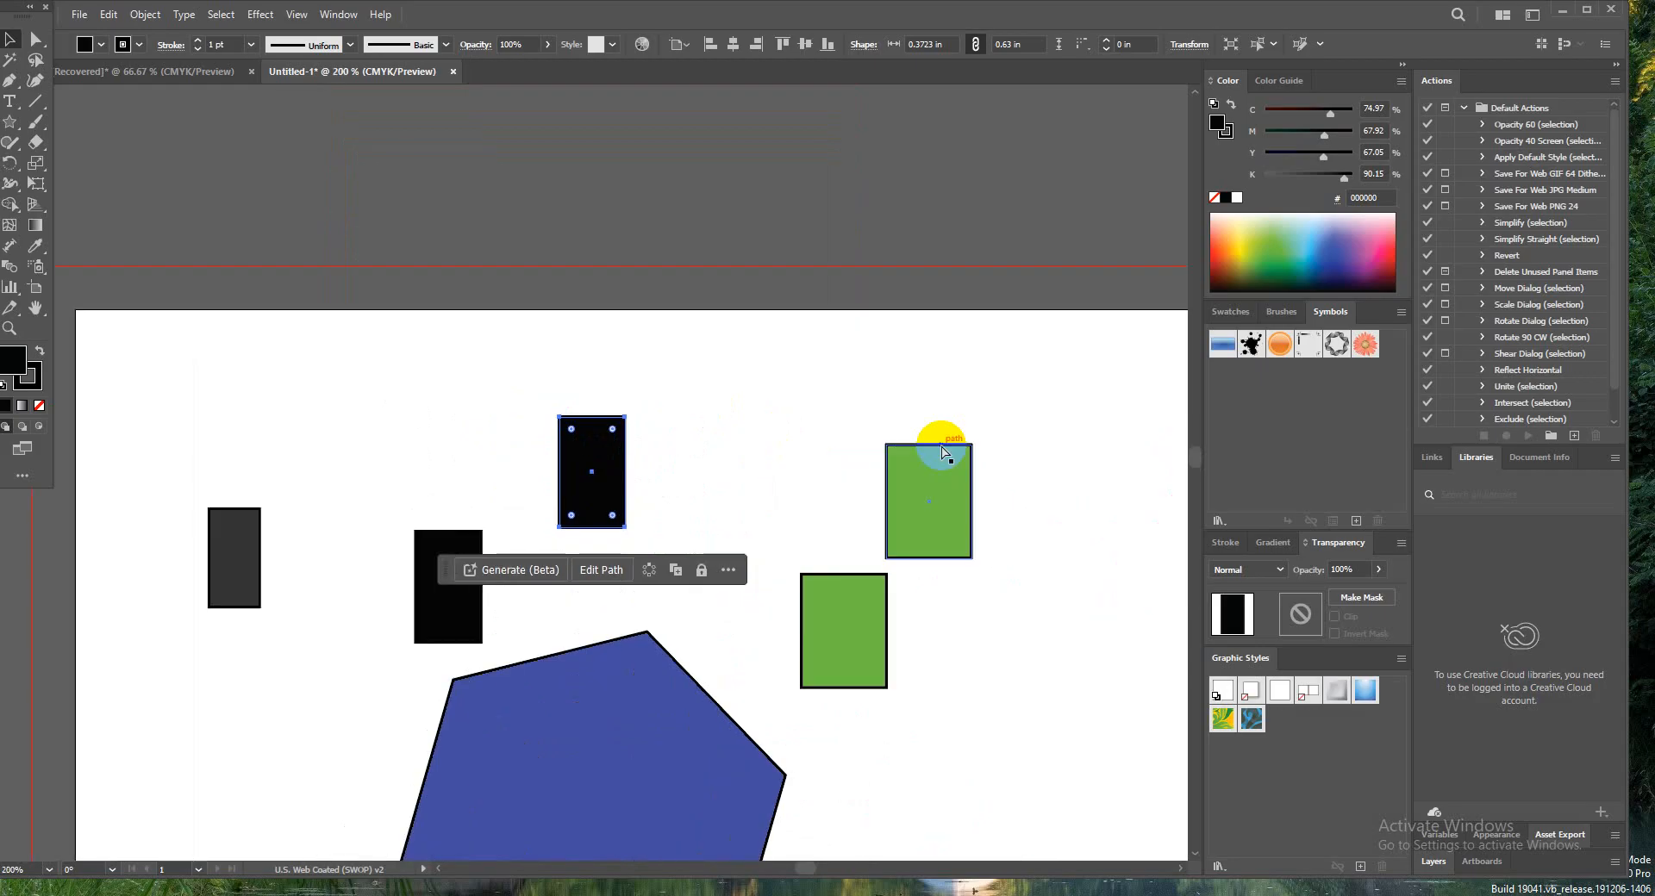
{"action": "key", "text": "ctrl+equal"}
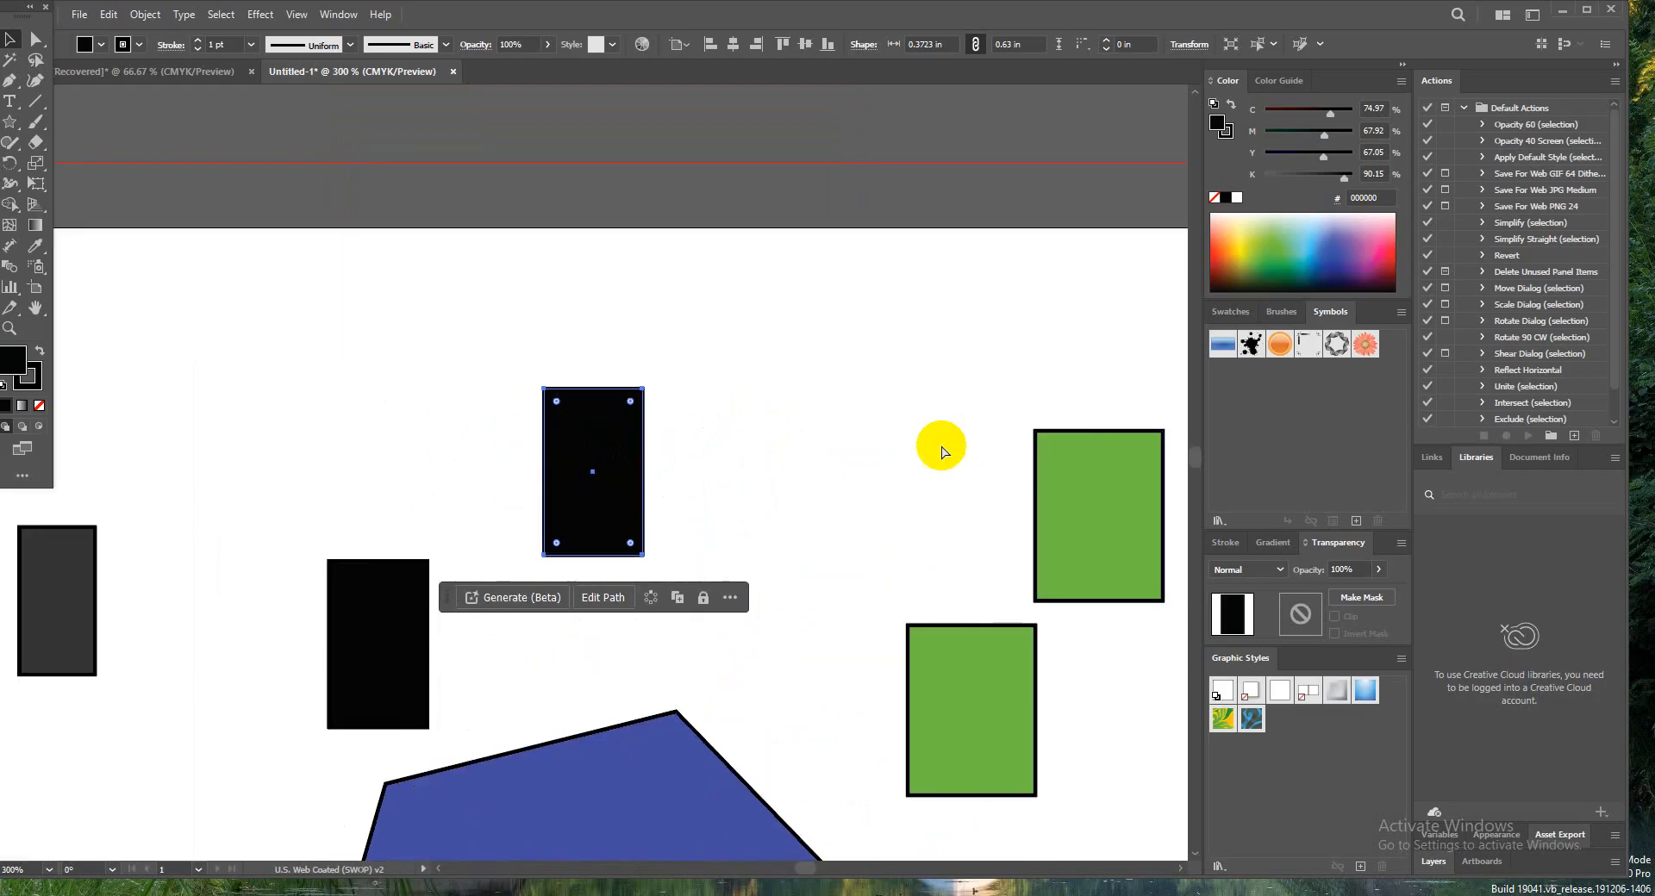
Step: Zoom out to 33.33% or less to view the whole page, and return to 66.67% to examine the arrangement
{"action": "key", "text": "ctrl+minus"}
{"action": "key", "text": "ctrl+minus"}
{"action": "key", "text": "ctrl+minus"}
{"action": "key", "text": "ctrl+minus"}
{"action": "key", "text": "ctrl+minus"}
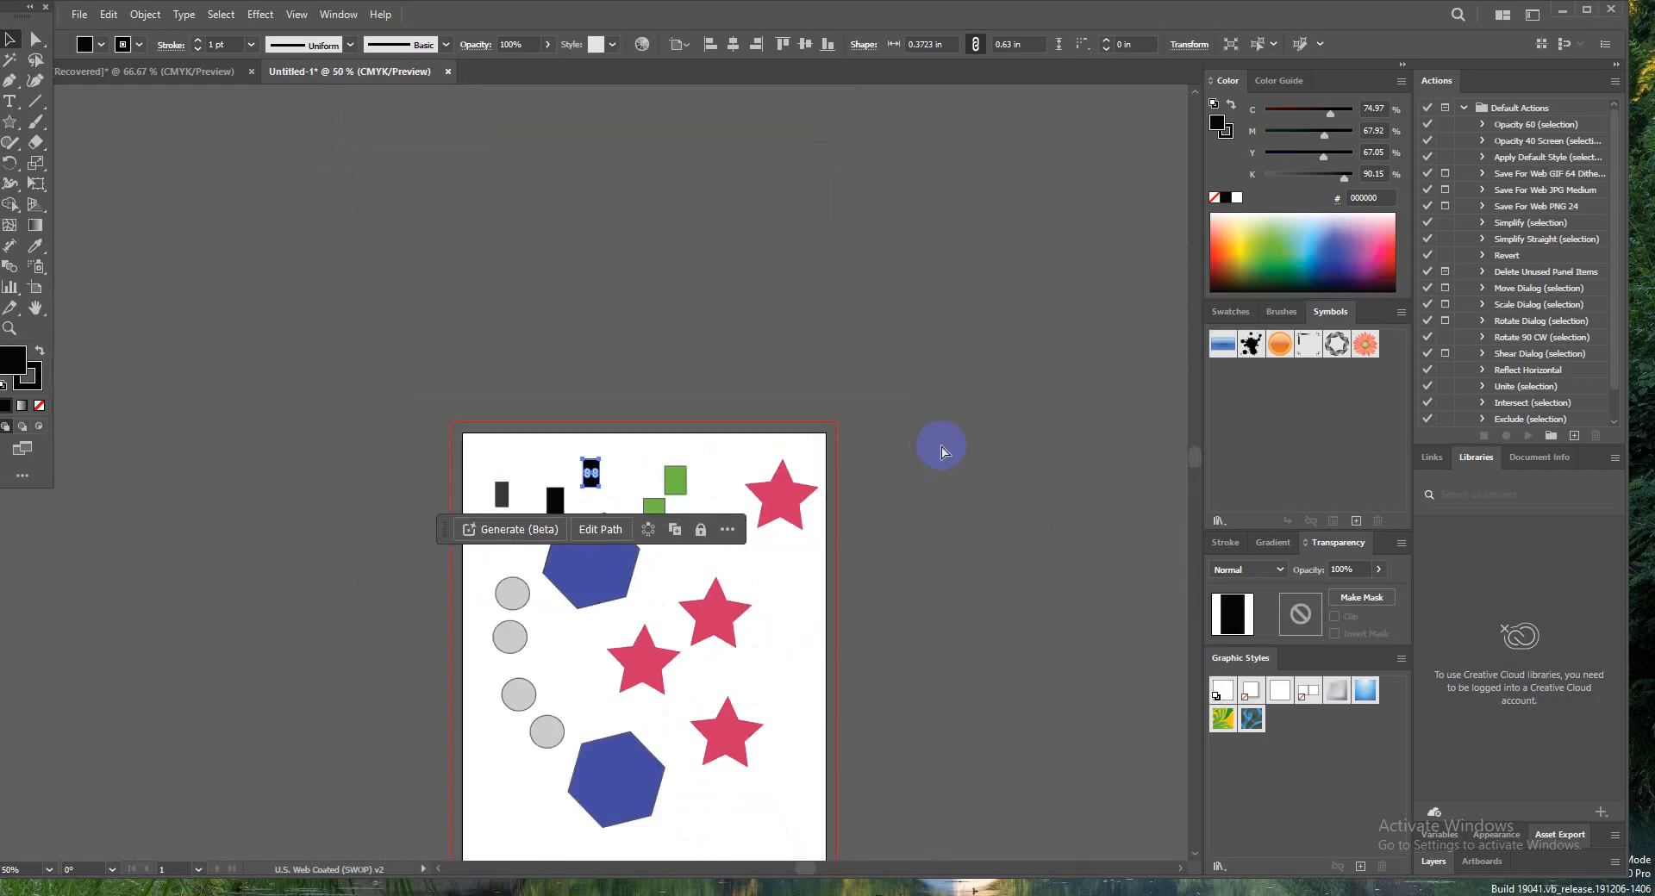
{"action": "key", "text": "ctrl+minus"}
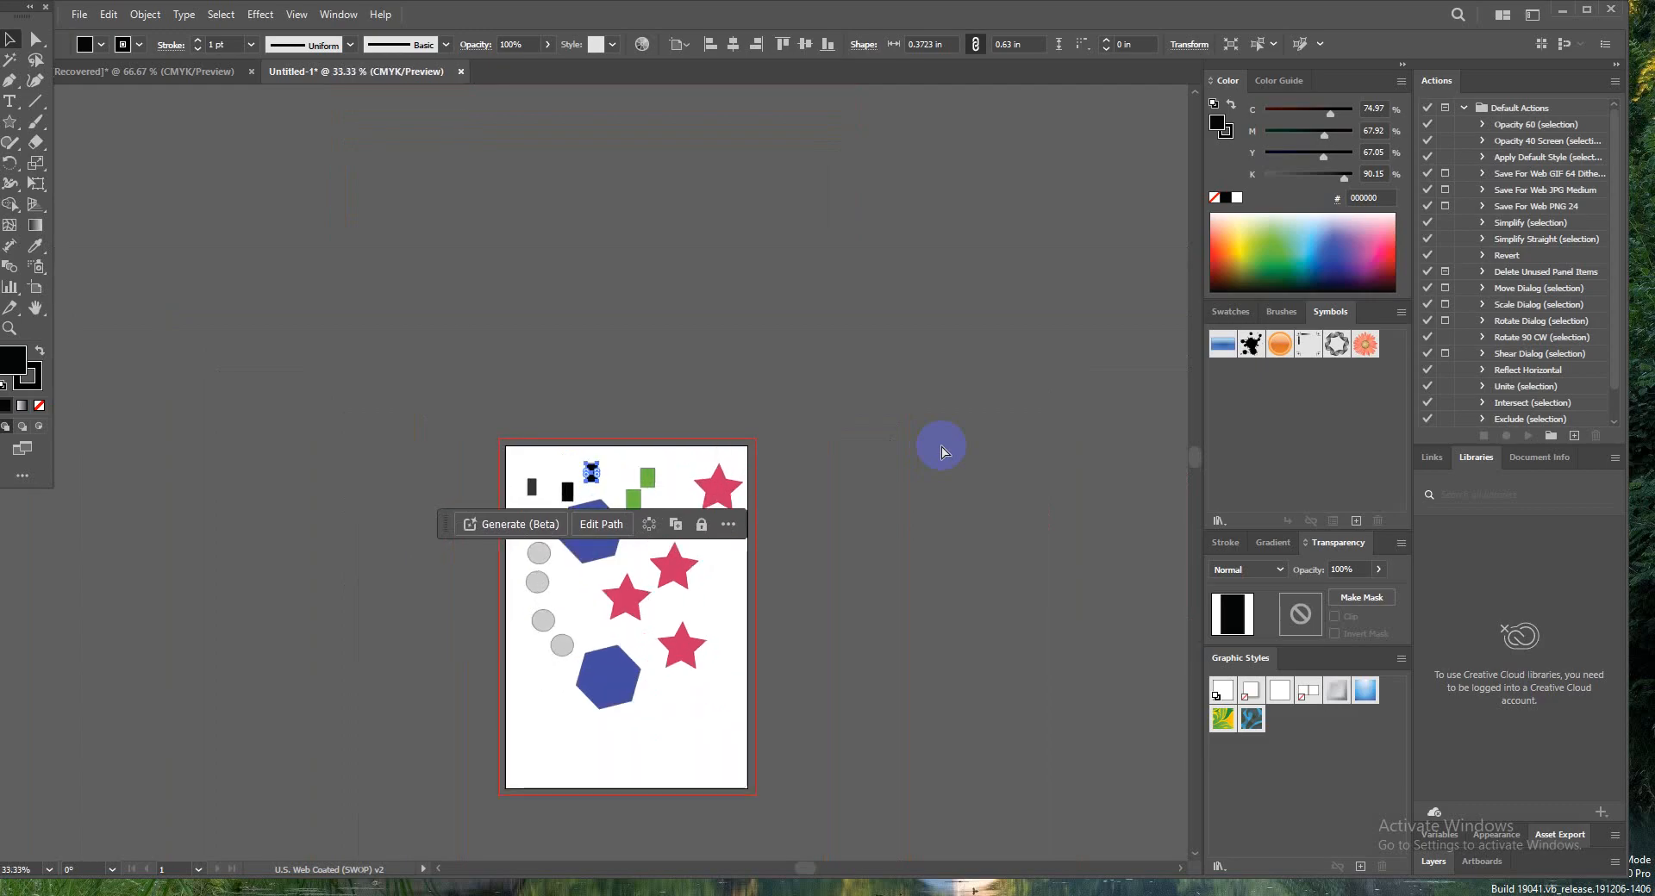
{"action": "key", "text": "ctrl+minus"}
{"action": "key", "text": "ctrl+plus"}
{"action": "key", "text": "ctrl+plus"}
{"action": "key", "text": "ctrl+plus"}
{"action": "key", "text": "ctrl+plus"}
{"action": "key", "text": "ctrl+plus"}
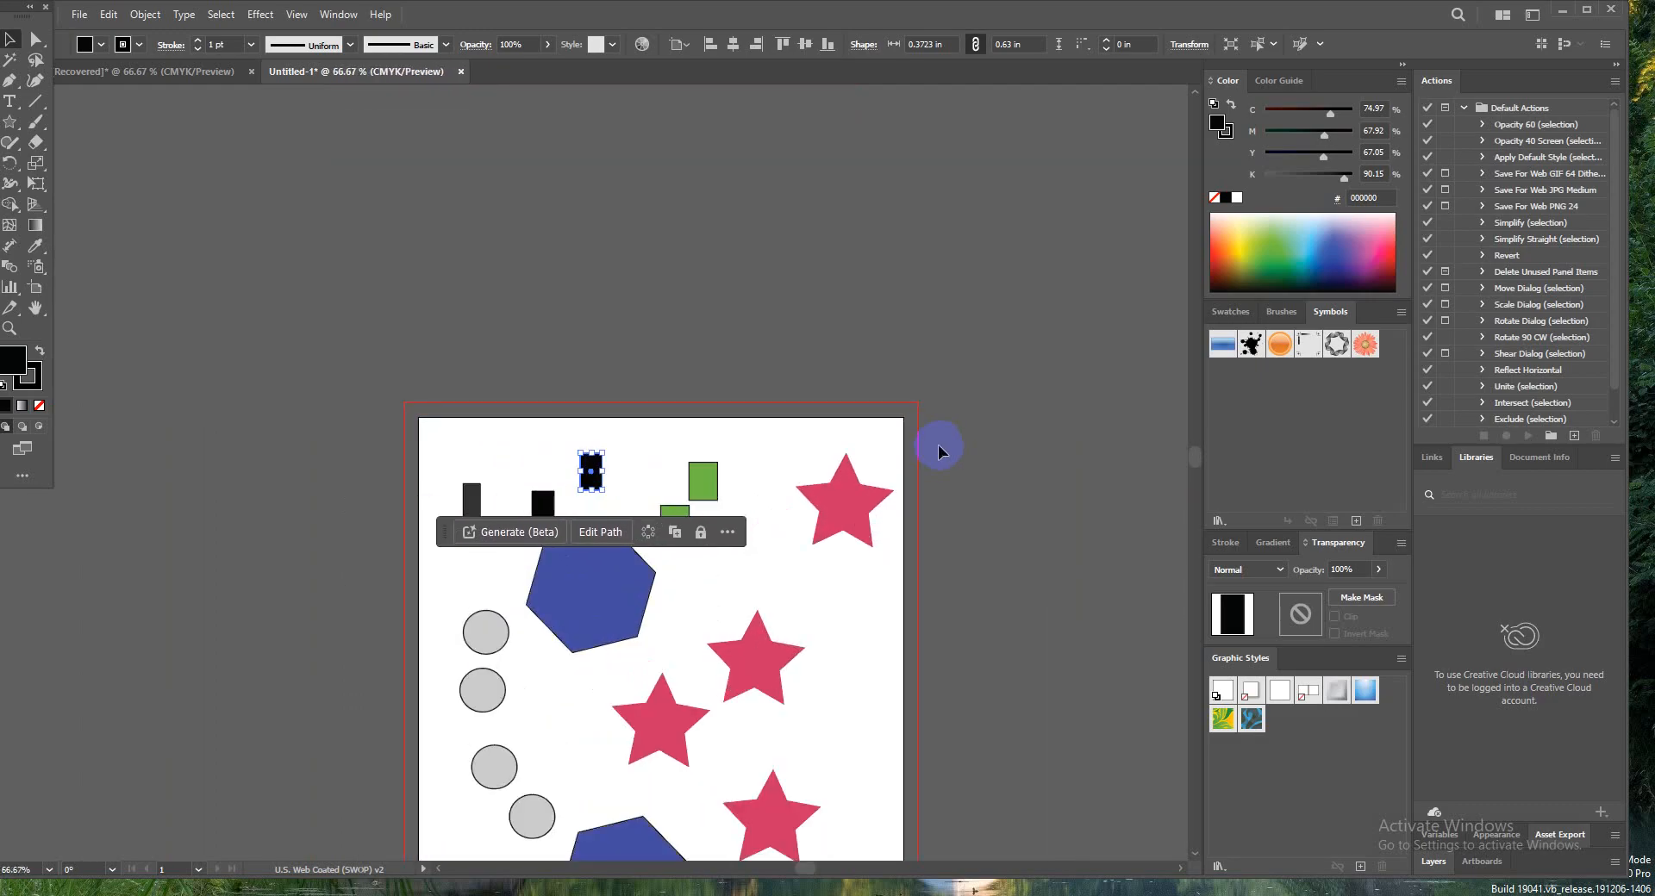
{"action": "scroll", "coordinate": [938, 453], "scroll_direction": "down", "scroll_amount": 5}
{"action": "scroll", "coordinate": [600, 487], "scroll_direction": "down", "scroll_amount": 1}
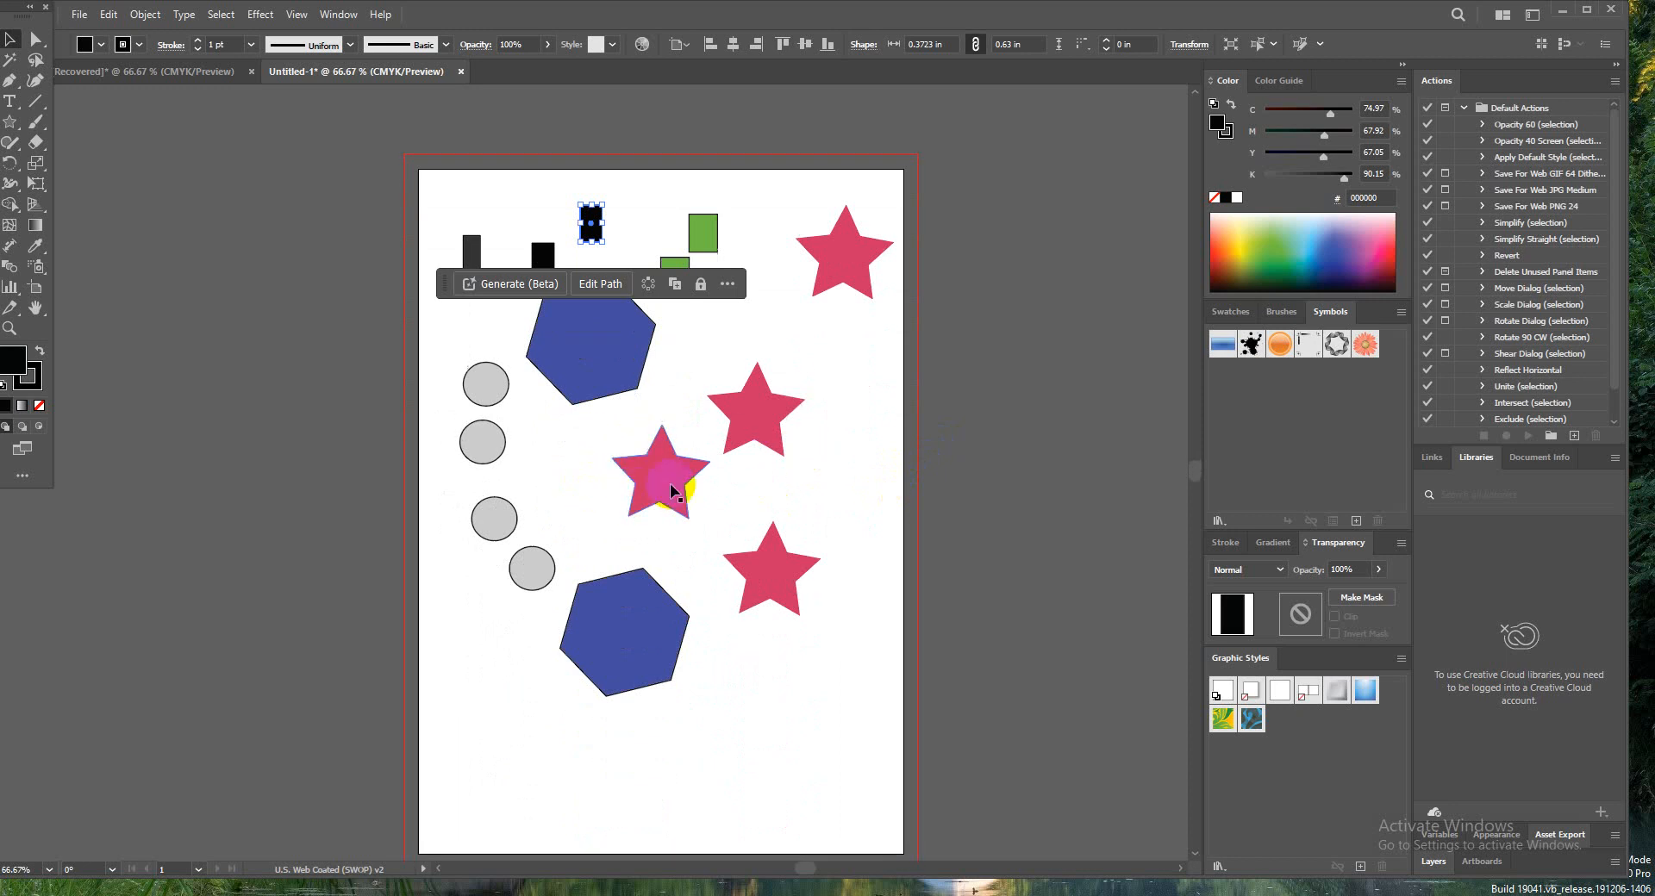
{"action": "scroll", "coordinate": [598, 471], "scroll_direction": "down", "scroll_amount": 2}
{"action": "scroll", "coordinate": [629, 462], "scroll_direction": "up", "scroll_amount": 1}
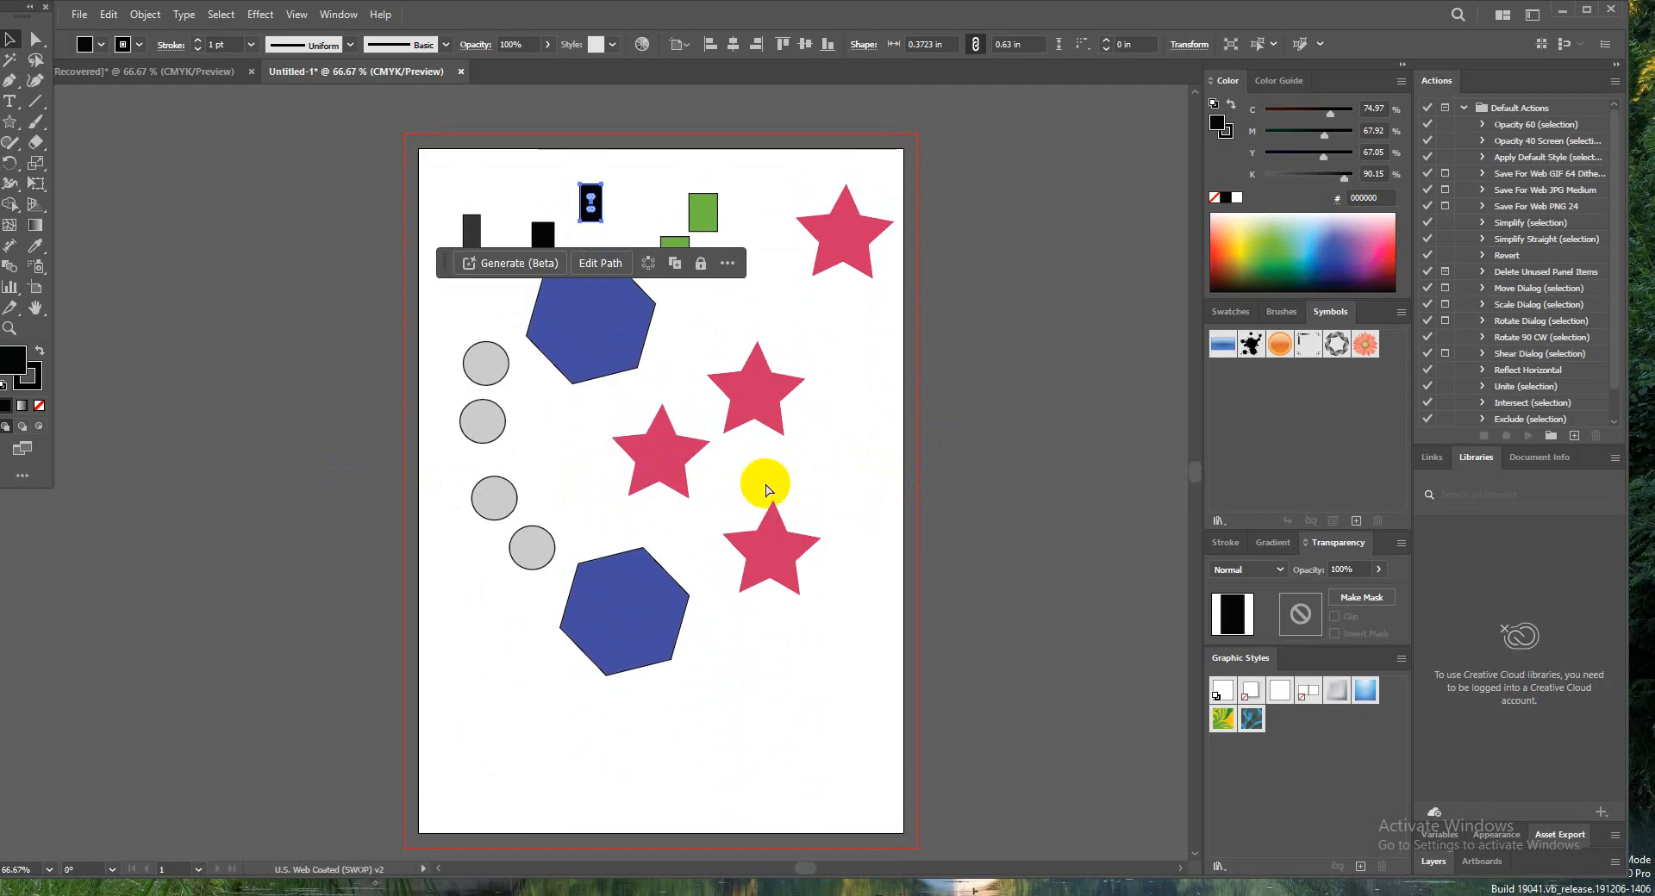
Step: Magnify the page to 76.05% with the Zoom tool and deselect the black rectangle
{"action": "key", "text": "z"}
{"action": "mouse_move", "coordinate": [756, 486]}
{"action": "left_mouse_down"}
{"action": "mouse_move", "coordinate": [683, 473]}
{"action": "mouse_move", "coordinate": [883, 480]}
{"action": "mouse_move", "coordinate": [650, 479]}
{"action": "mouse_move", "coordinate": [908, 491]}
{"action": "mouse_move", "coordinate": [546, 495]}
{"action": "mouse_move", "coordinate": [912, 512]}
{"action": "mouse_move", "coordinate": [702, 506]}
{"action": "mouse_move", "coordinate": [880, 483]}
{"action": "mouse_move", "coordinate": [675, 485]}
{"action": "mouse_move", "coordinate": [835, 485]}
{"action": "mouse_move", "coordinate": [785, 496]}
{"action": "left_mouse_up"}
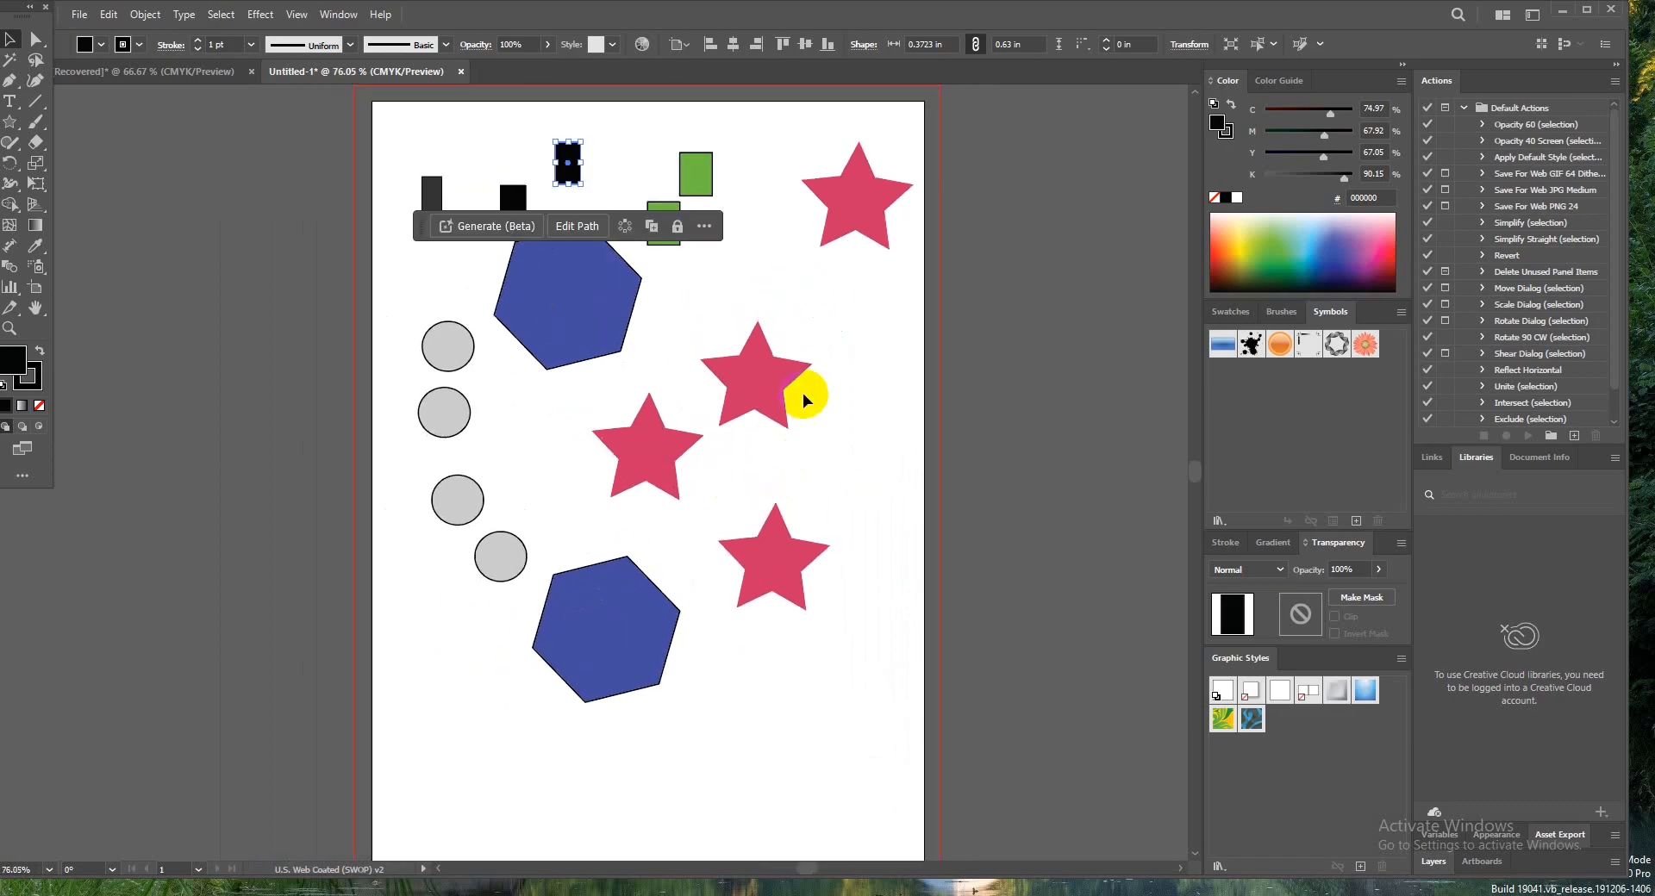
{"action": "left_click", "coordinate": [823, 351]}
{"action": "scroll", "coordinate": [815, 371], "scroll_direction": "down", "scroll_amount": 1}
{"action": "scroll", "coordinate": [814, 370], "scroll_direction": "up", "scroll_amount": 3}
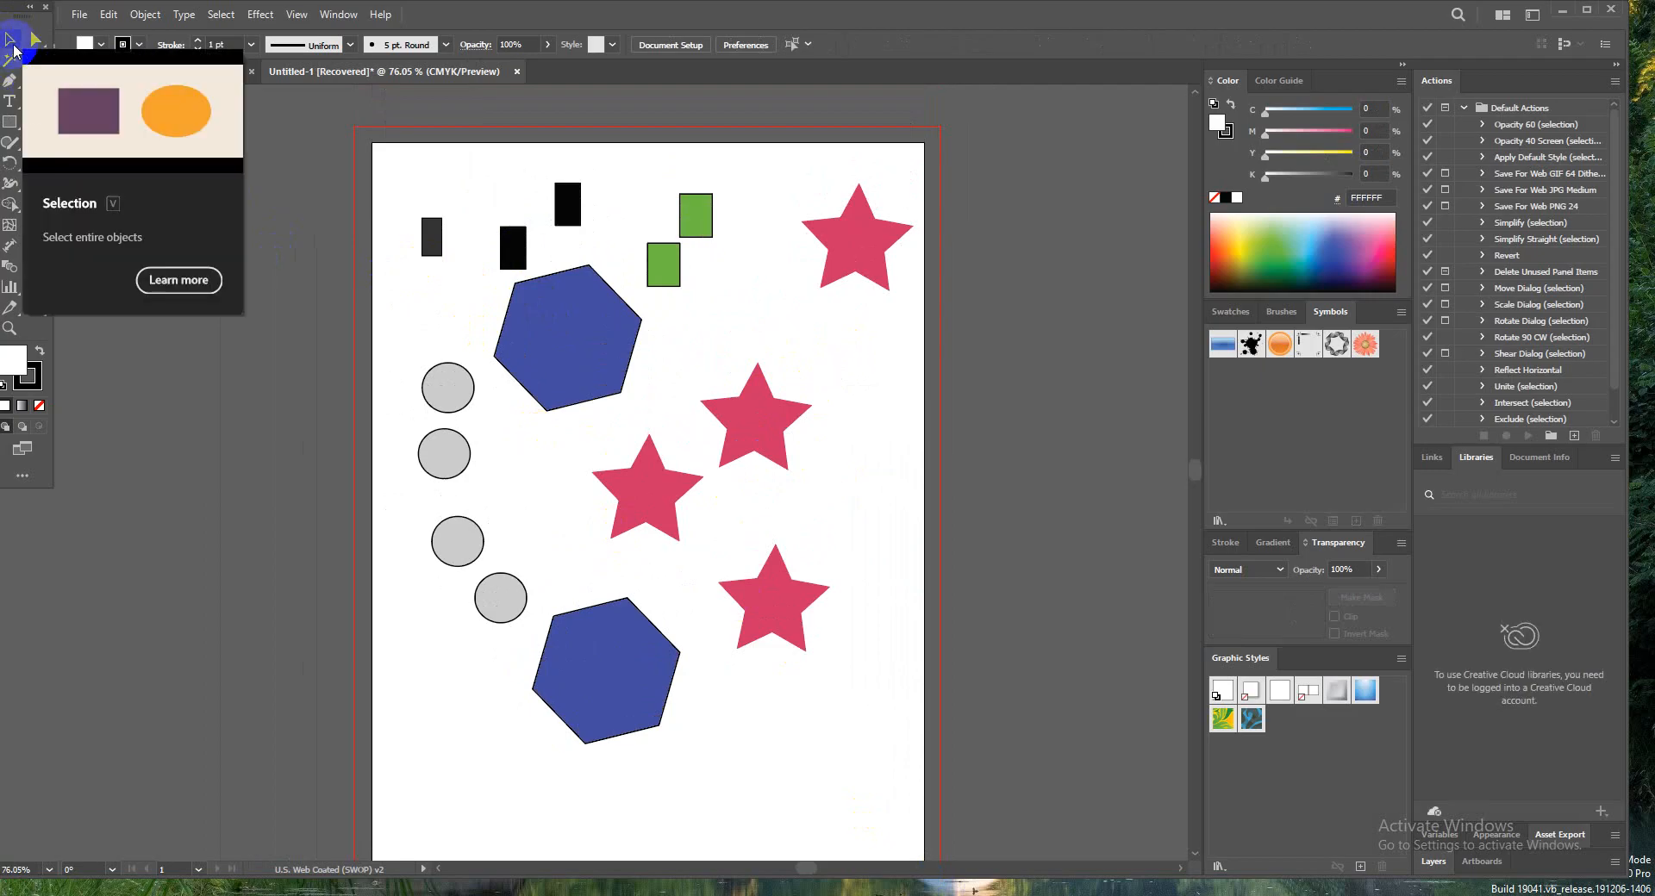
Step: Shift the upper hexagon slightly down, and move all the shapes together a little up and to the left
{"action": "left_click_drag", "start_coordinate": [550, 331], "coordinate": [548, 339]}
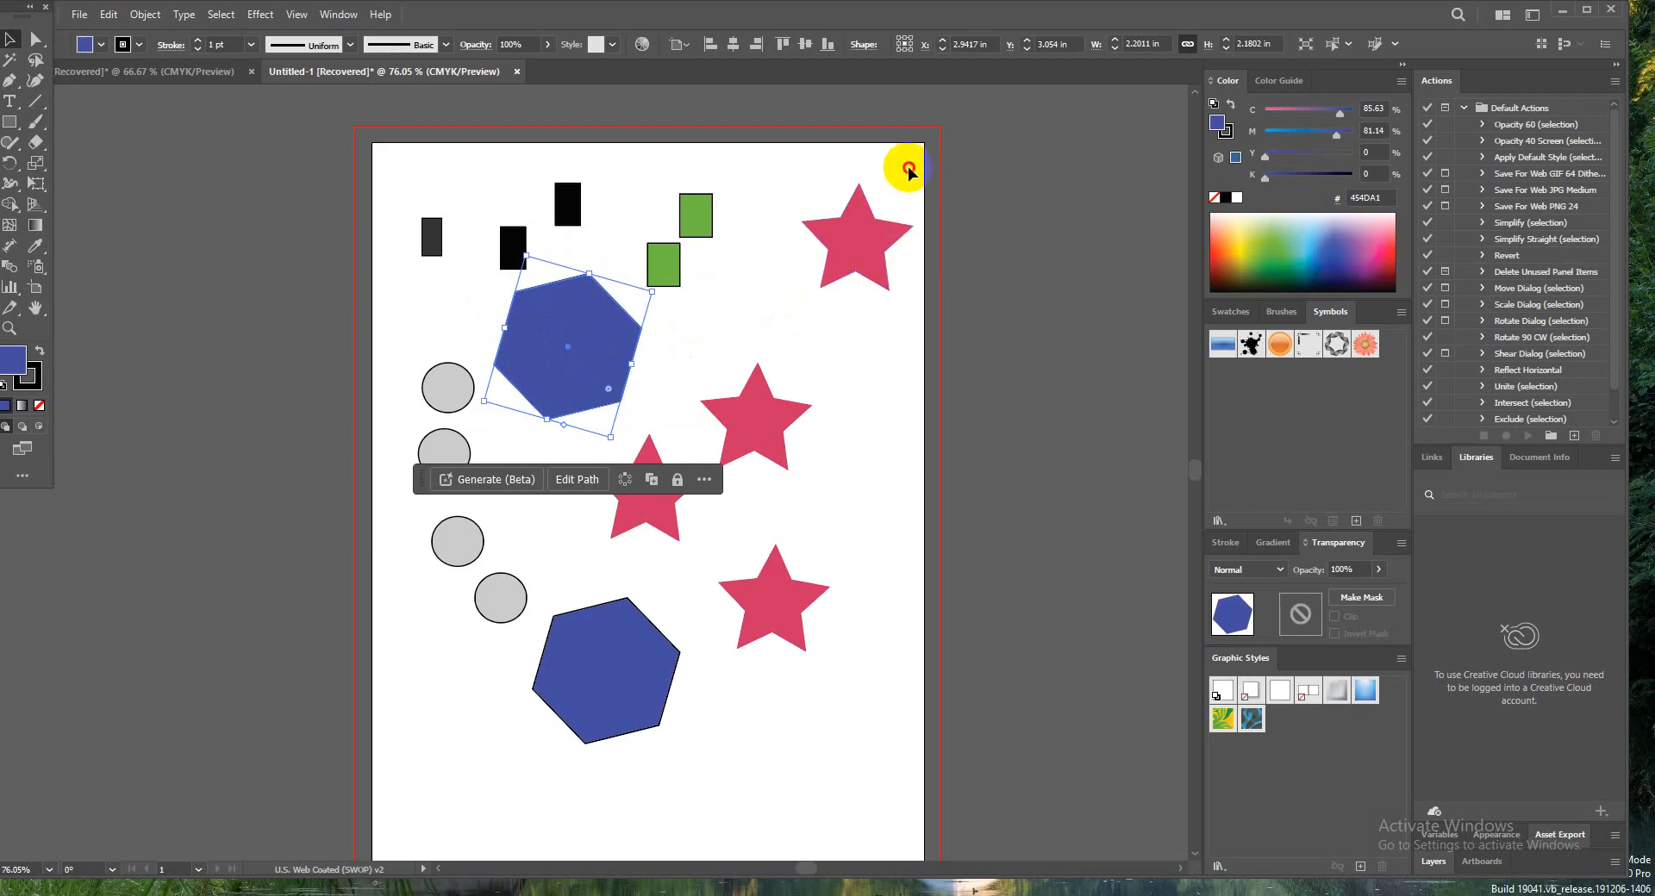
{"action": "left_click_drag", "start_coordinate": [909, 167], "coordinate": [401, 764]}
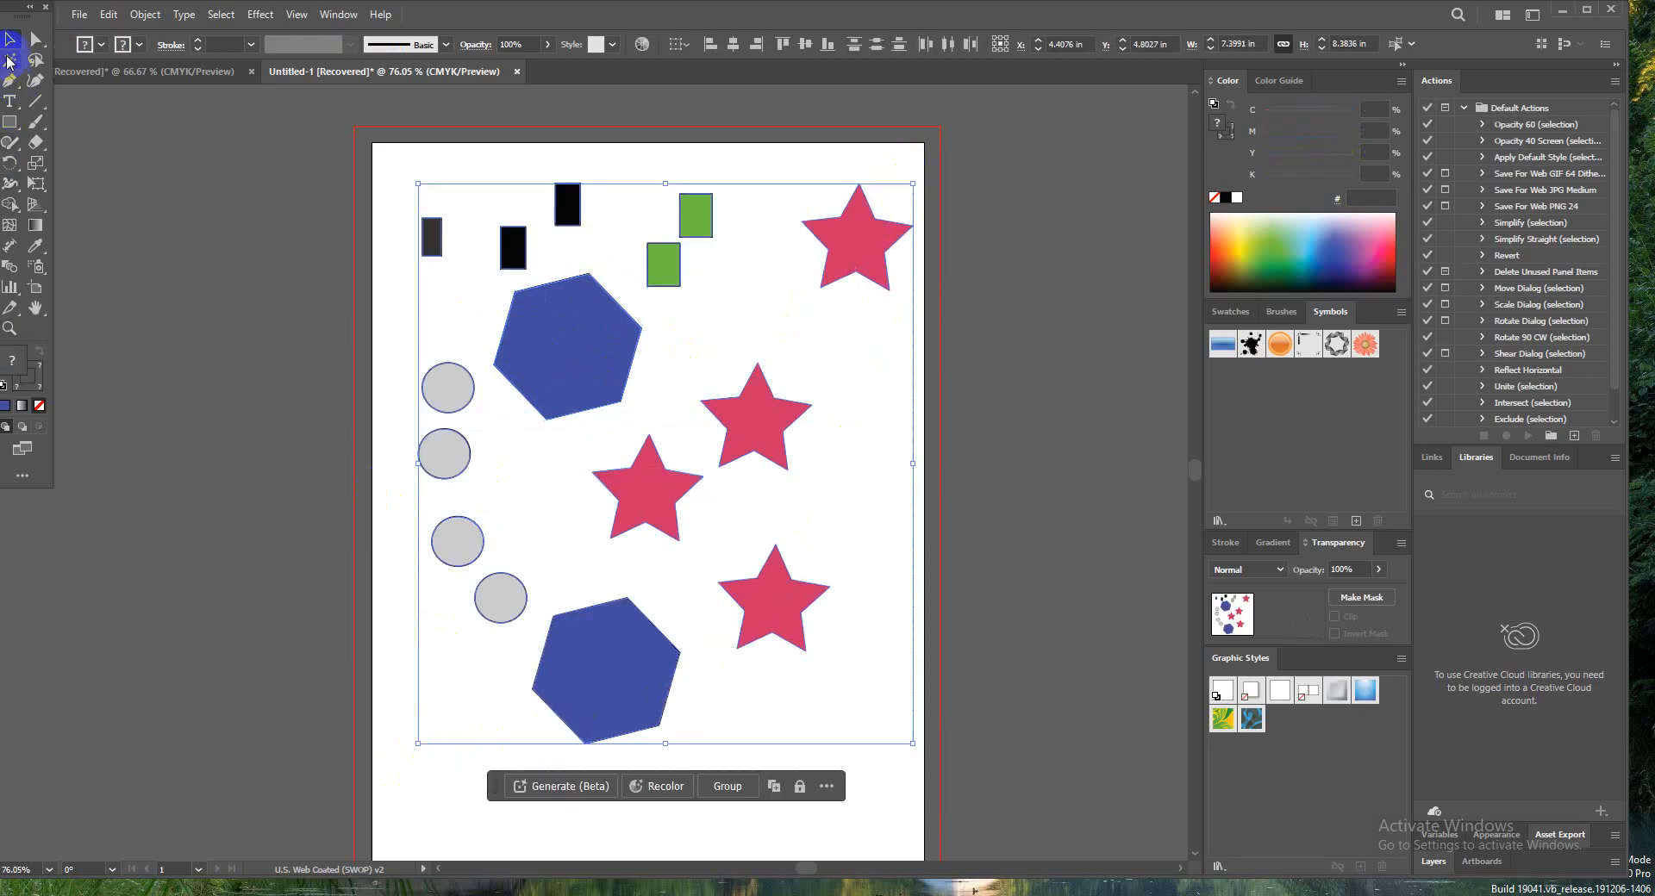
{"action": "mouse_move", "coordinate": [574, 333]}
{"action": "left_mouse_down"}
{"action": "mouse_move", "coordinate": [451, 365]}
{"action": "mouse_move", "coordinate": [558, 352]}
{"action": "mouse_move", "coordinate": [568, 328]}
{"action": "left_mouse_up"}
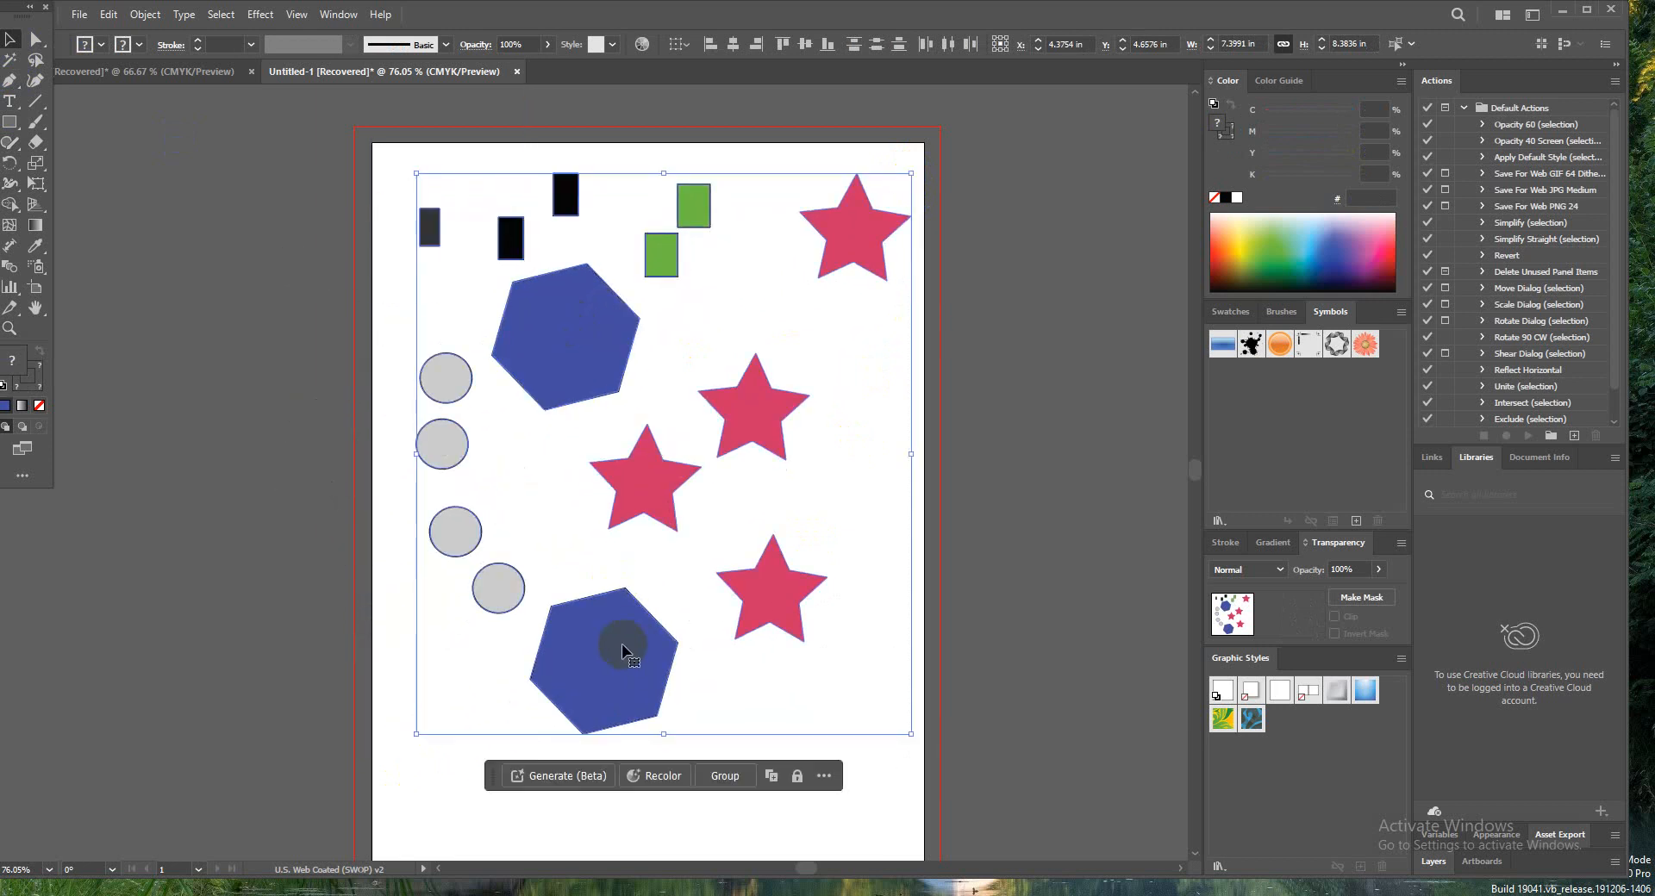
{"action": "mouse_move", "coordinate": [619, 650]}
{"action": "left_mouse_down"}
{"action": "mouse_move", "coordinate": [425, 653]}
{"action": "mouse_move", "coordinate": [556, 721]}
{"action": "mouse_move", "coordinate": [599, 678]}
{"action": "mouse_move", "coordinate": [554, 672]}
{"action": "mouse_move", "coordinate": [584, 662]}
{"action": "mouse_move", "coordinate": [462, 694]}
{"action": "mouse_move", "coordinate": [612, 630]}
{"action": "left_mouse_up"}
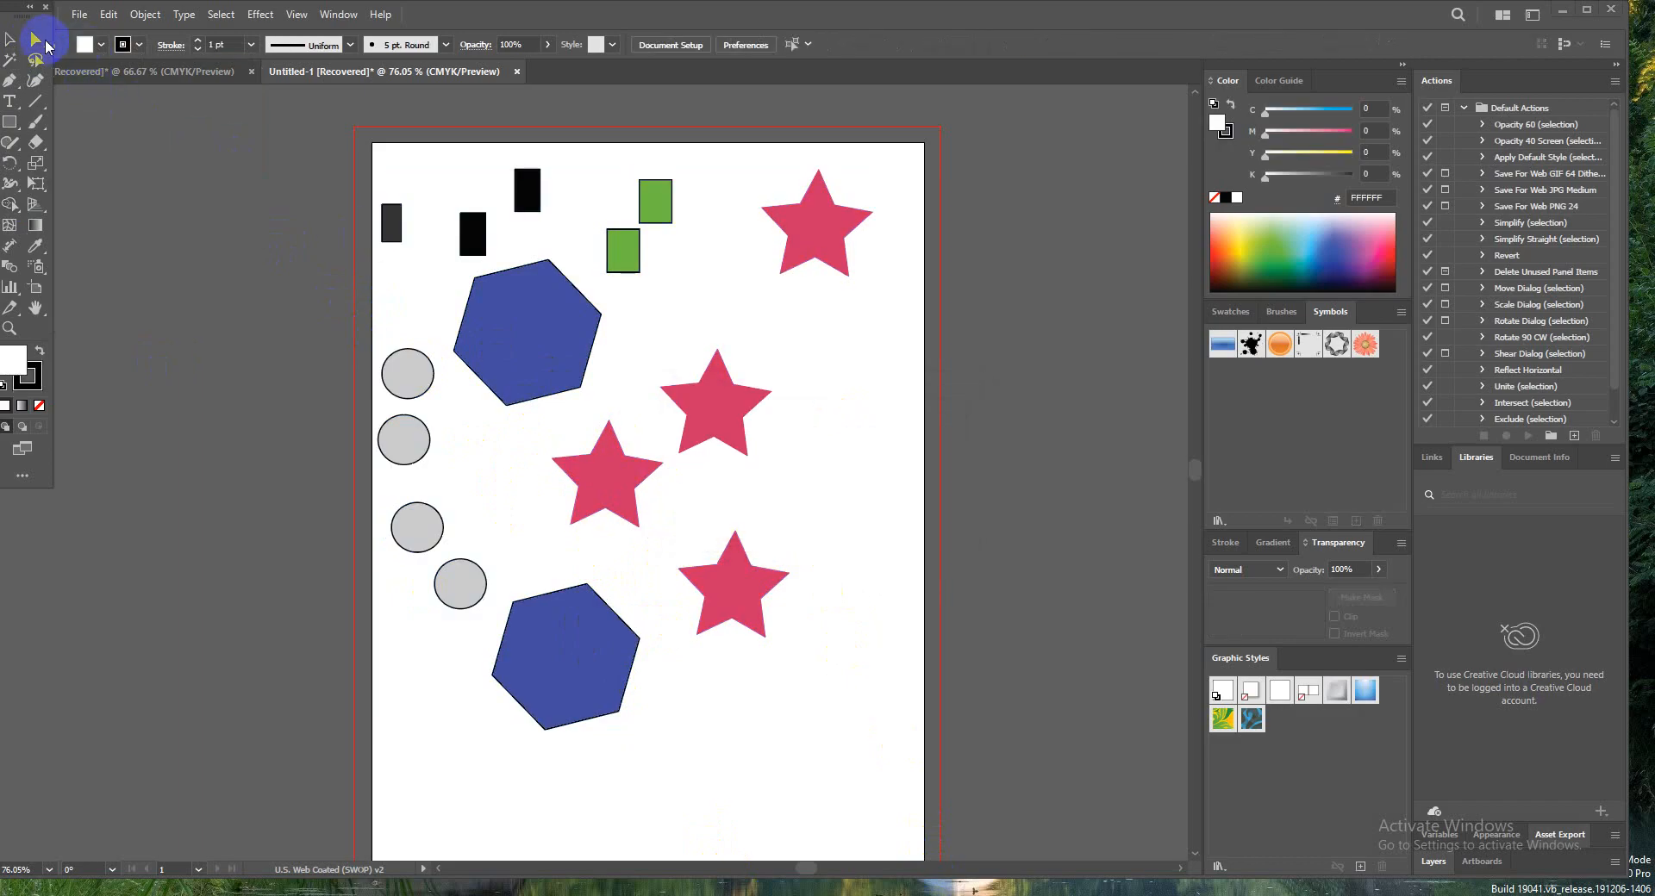
{"action": "left_click_drag", "start_coordinate": [40, 45], "coordinate": [100, 45]}
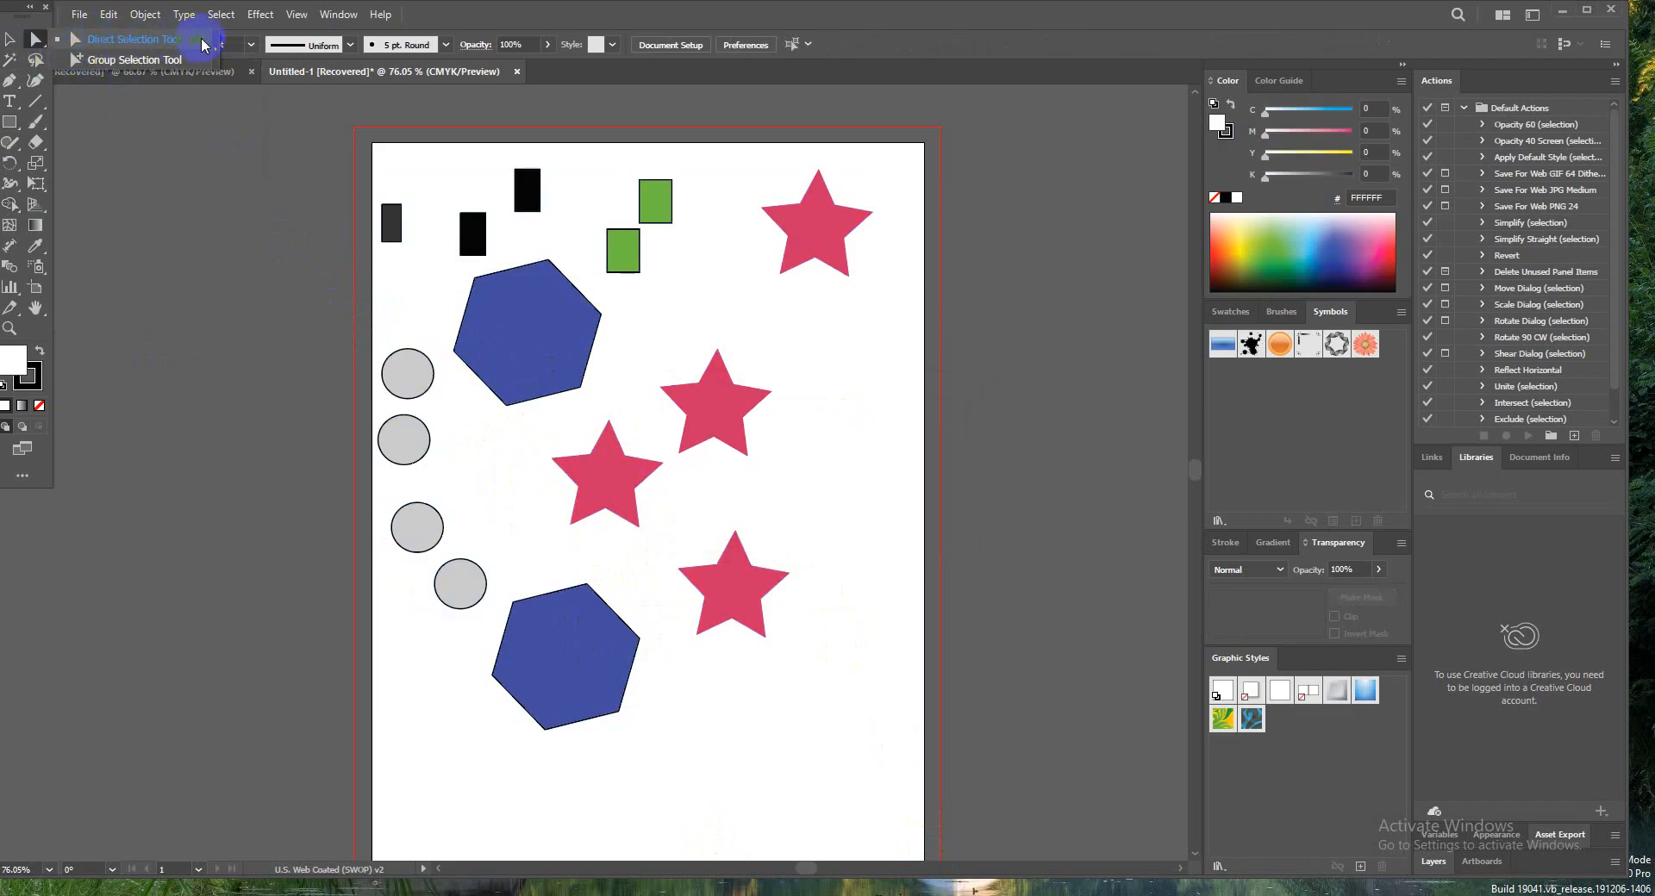
{"action": "left_click_drag", "start_coordinate": [77, 40], "coordinate": [77, 39]}
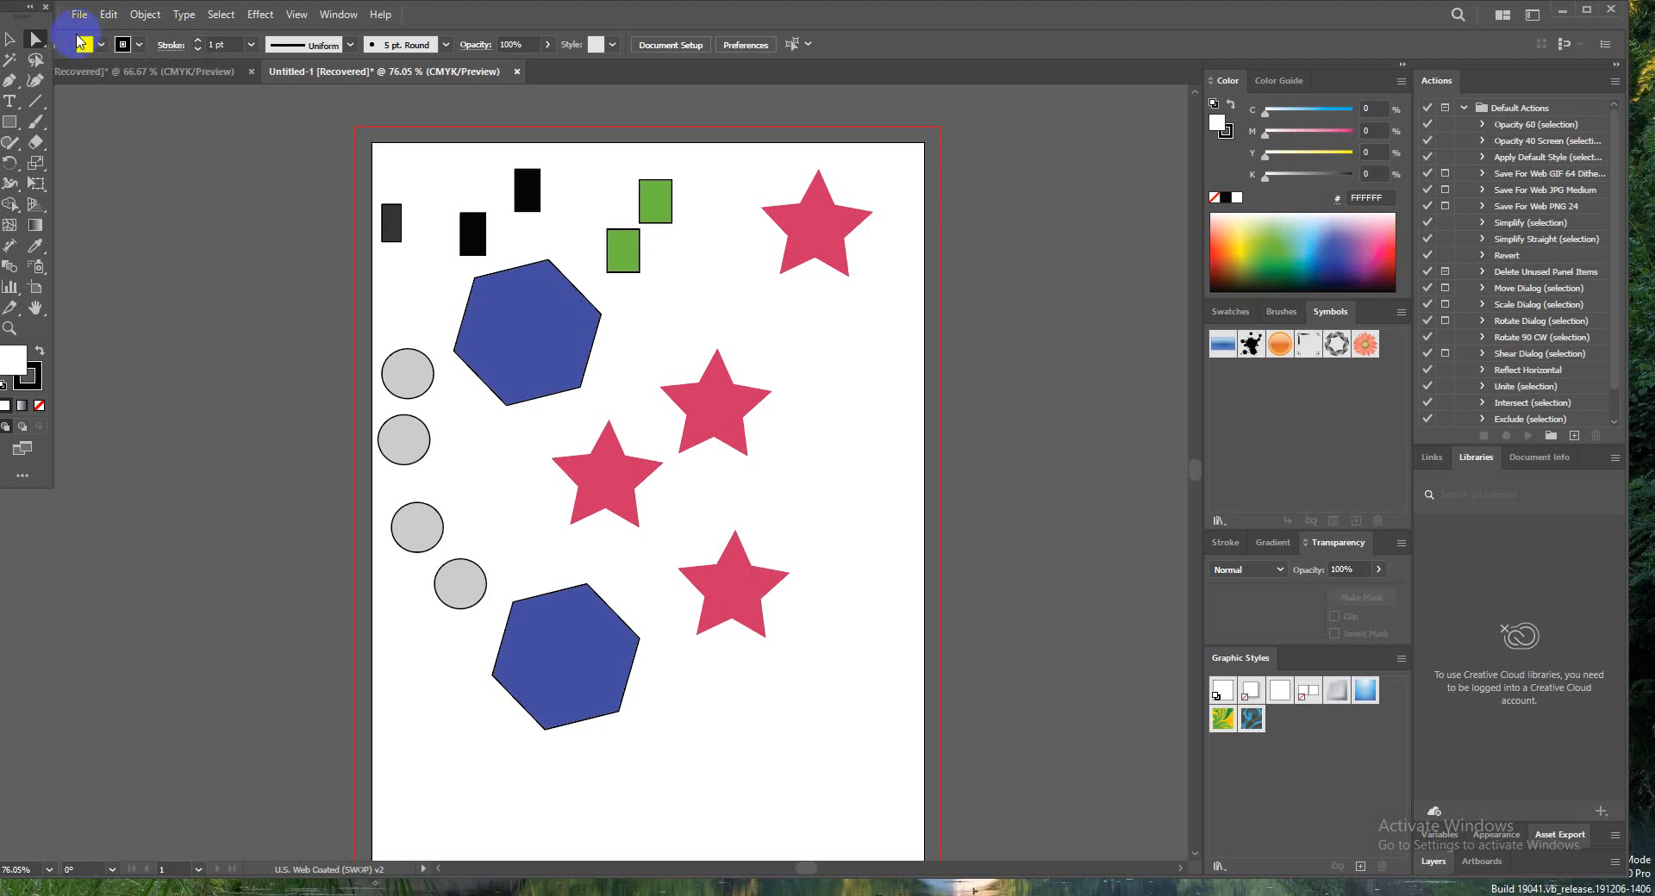
Step: Move the upper blue hexagon down and to the right, and shift the middle pink star slightly down and right
{"action": "left_click", "coordinate": [535, 324]}
{"action": "left_click_drag", "start_coordinate": [535, 318], "coordinate": [590, 333]}
{"action": "mouse_move", "coordinate": [618, 470]}
{"action": "left_mouse_down"}
{"action": "mouse_move", "coordinate": [579, 506]}
{"action": "mouse_move", "coordinate": [310, 556]}
{"action": "mouse_move", "coordinate": [475, 507]}
{"action": "mouse_move", "coordinate": [730, 514]}
{"action": "mouse_move", "coordinate": [628, 734]}
{"action": "mouse_move", "coordinate": [879, 480]}
{"action": "mouse_move", "coordinate": [865, 739]}
{"action": "mouse_move", "coordinate": [781, 751]}
{"action": "mouse_move", "coordinate": [620, 504]}
{"action": "mouse_move", "coordinate": [622, 479]}
{"action": "left_mouse_up"}
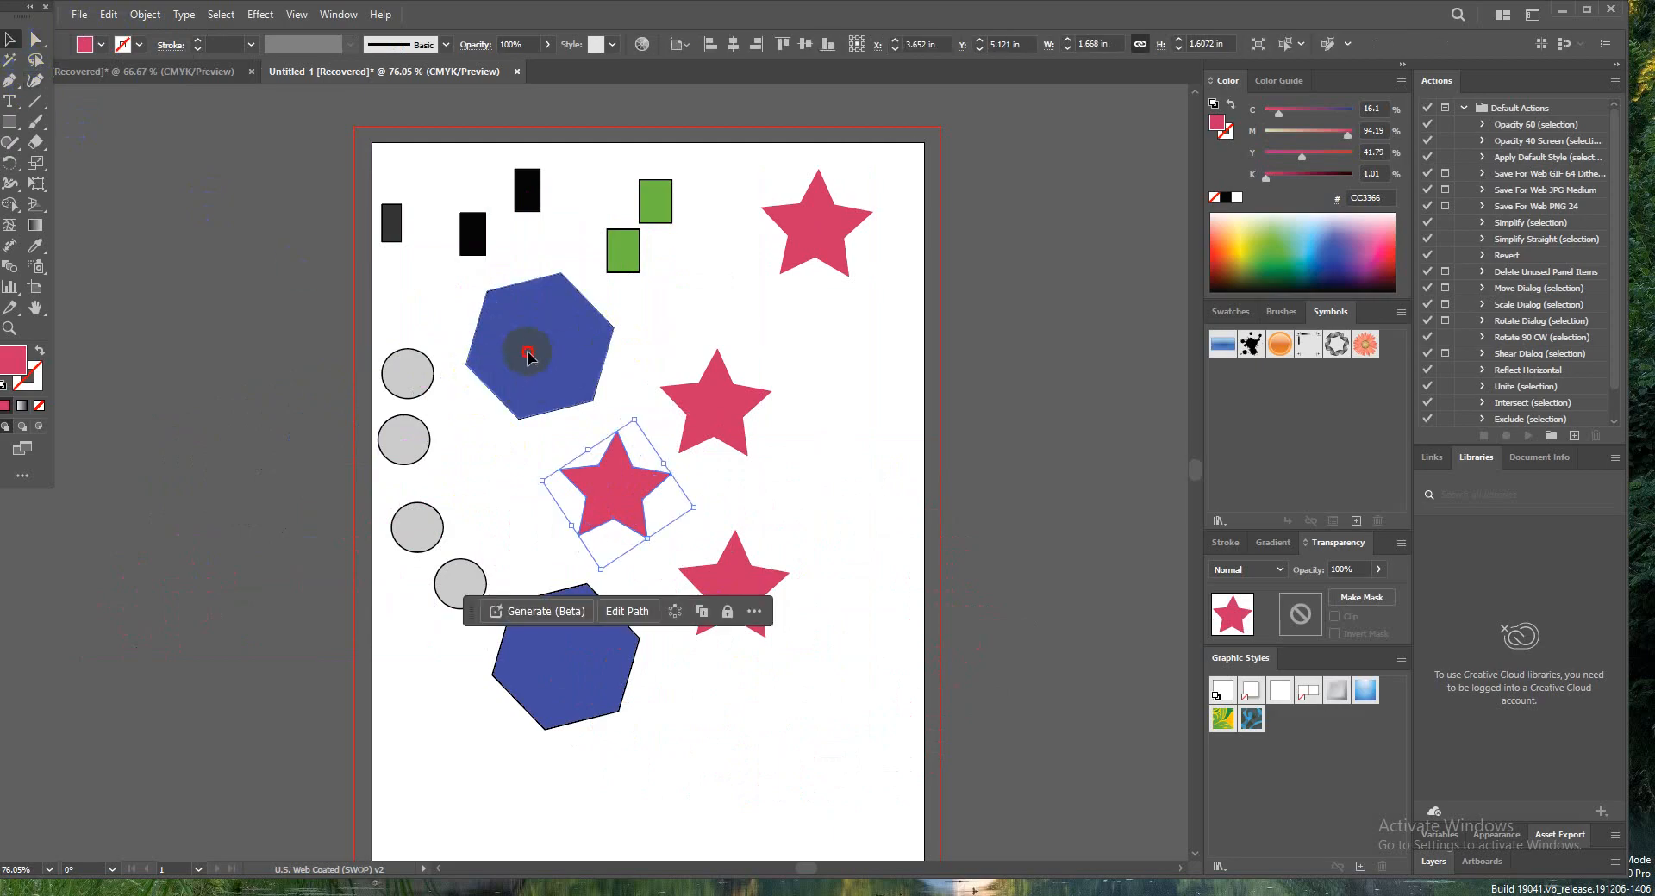
{"action": "left_click_drag", "start_coordinate": [528, 325], "coordinate": [599, 349]}
{"action": "left_click", "coordinate": [1016, 301]}
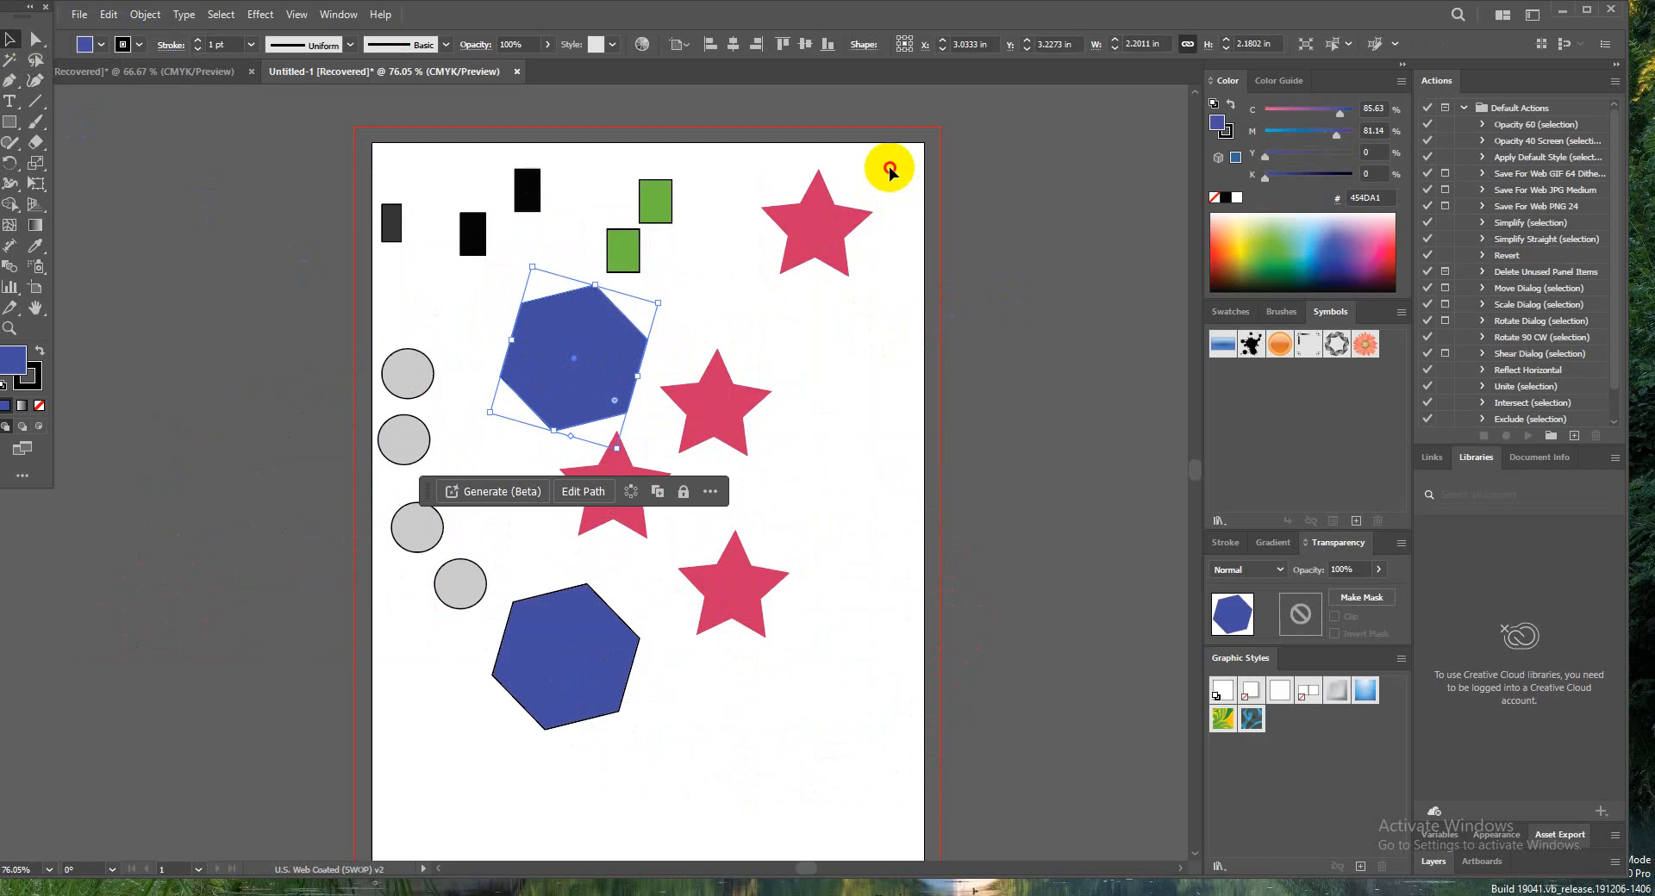
Step: Group all the shapes on the artboard and move the group slightly down and to the right
{"action": "left_click_drag", "start_coordinate": [888, 168], "coordinate": [385, 747]}
{"action": "left_click", "coordinate": [687, 772]}
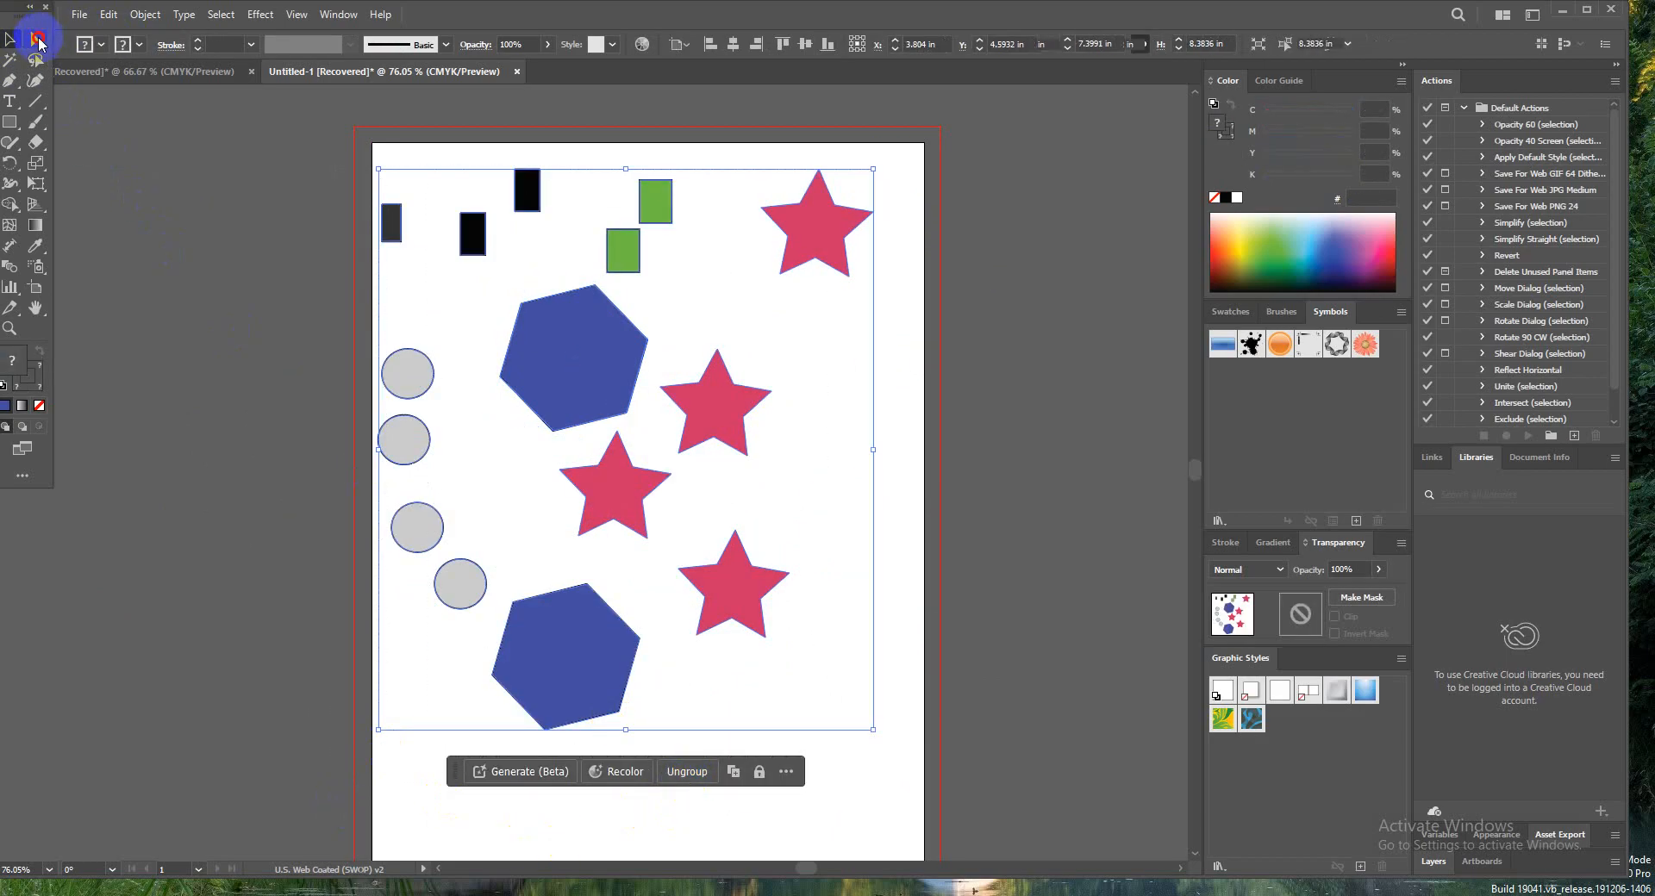
{"action": "left_click", "coordinate": [38, 43]}
{"action": "left_click", "coordinate": [11, 41]}
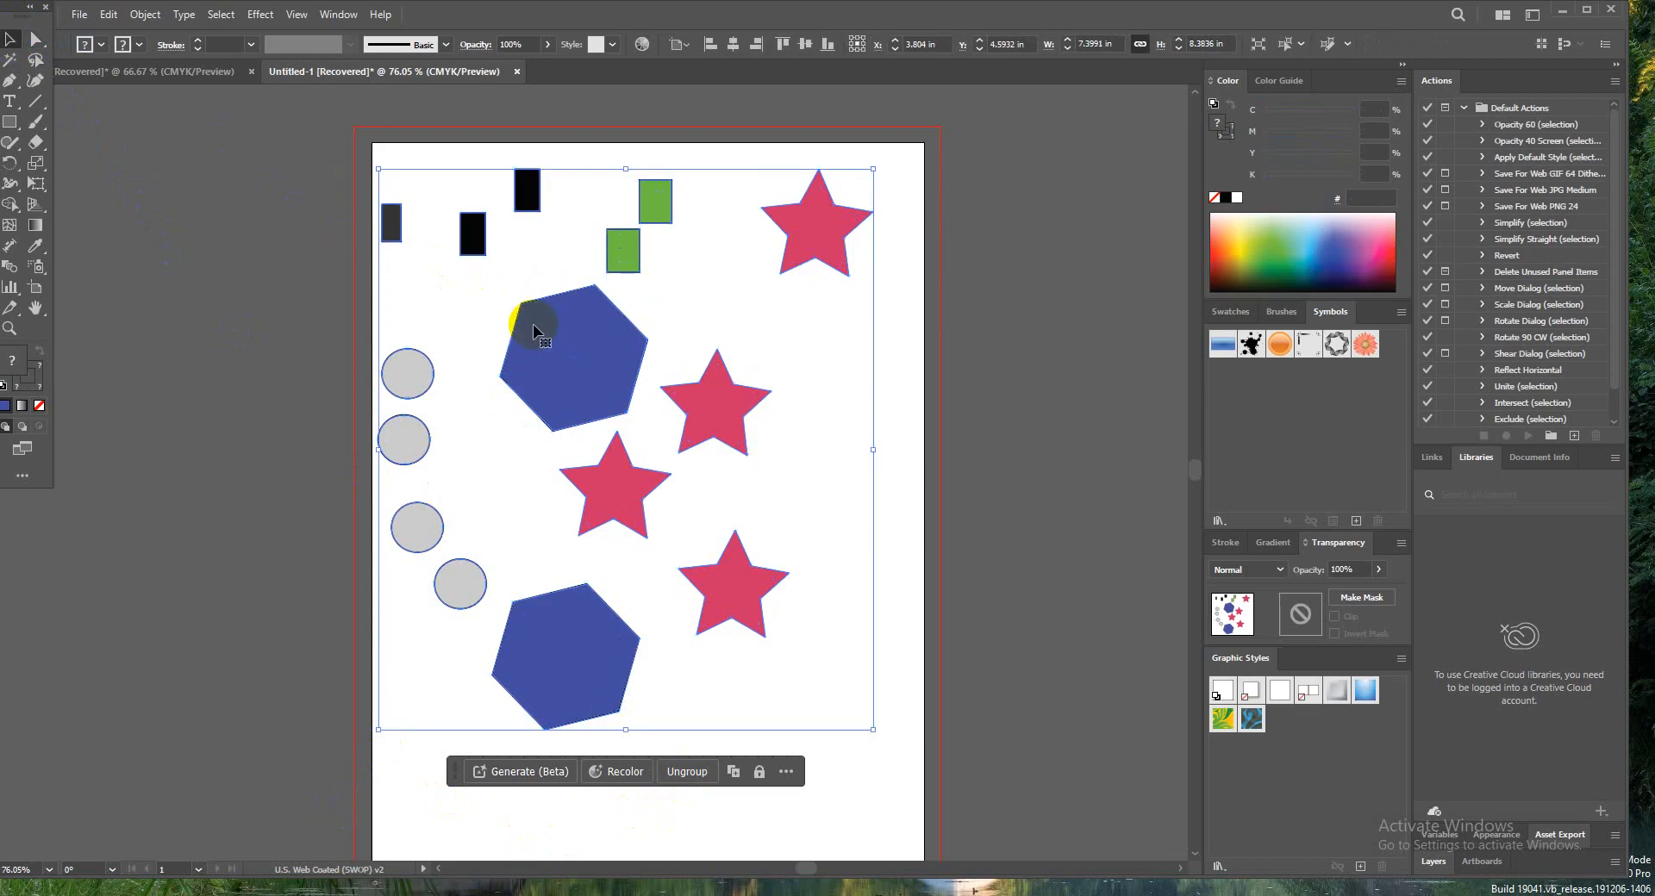
{"action": "mouse_move", "coordinate": [535, 332]}
{"action": "left_mouse_down"}
{"action": "mouse_move", "coordinate": [395, 328]}
{"action": "mouse_move", "coordinate": [557, 327]}
{"action": "mouse_move", "coordinate": [547, 310]}
{"action": "mouse_move", "coordinate": [543, 359]}
{"action": "left_mouse_up"}
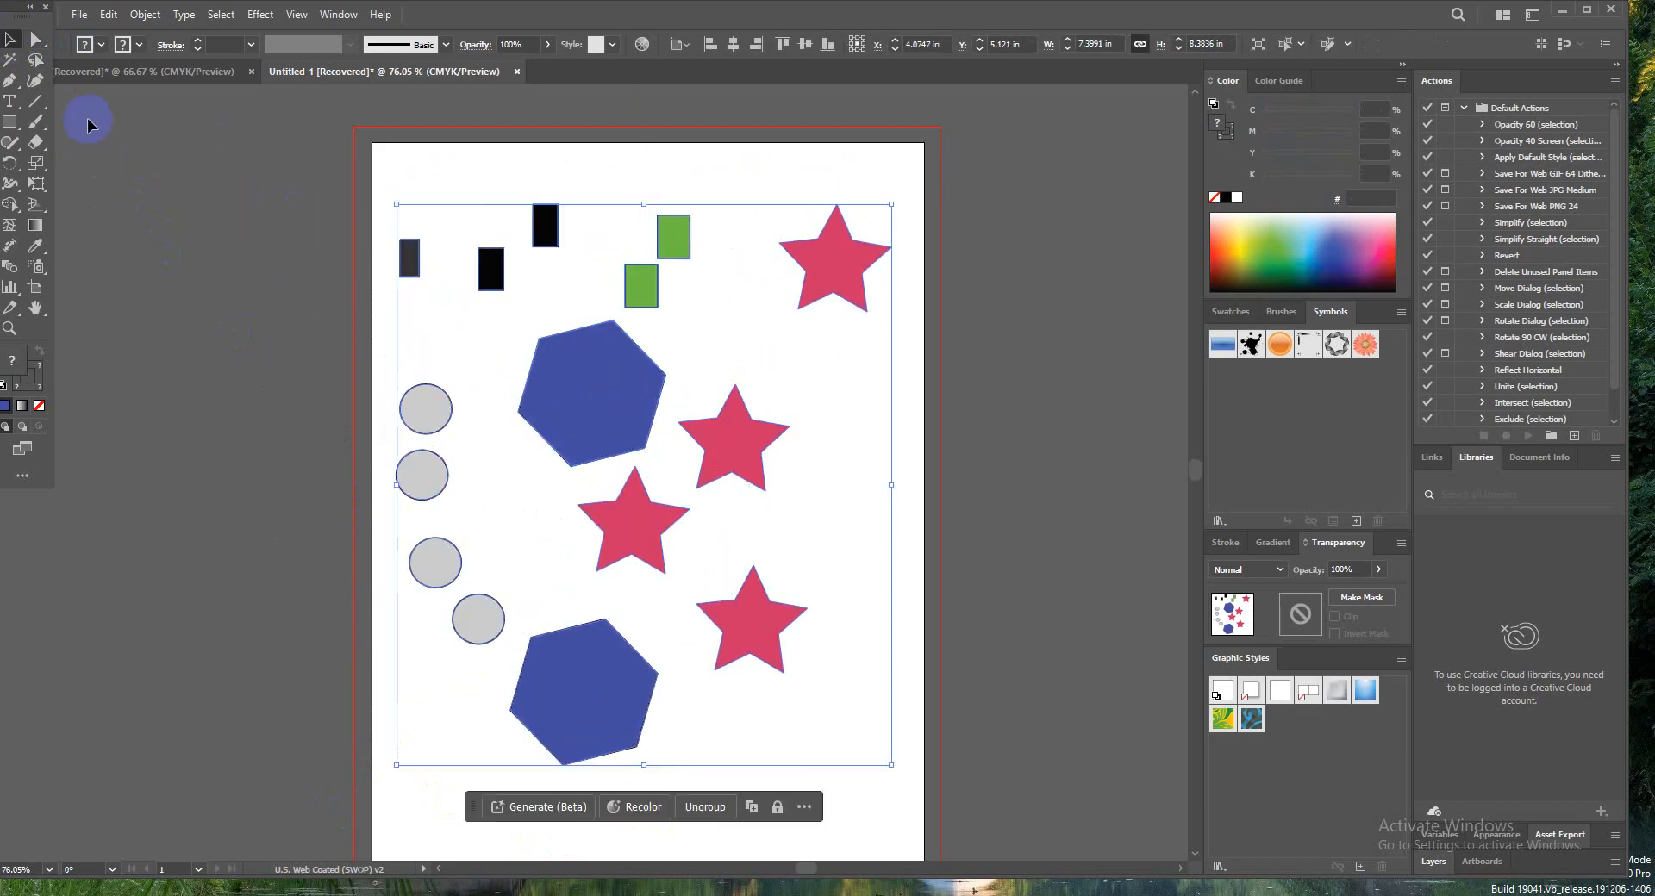
Step: With the Direct Selection tool, move the uppermost grey circle slightly up and right and the upper blue hexagon to the left within the group
{"action": "left_click", "coordinate": [36, 45]}
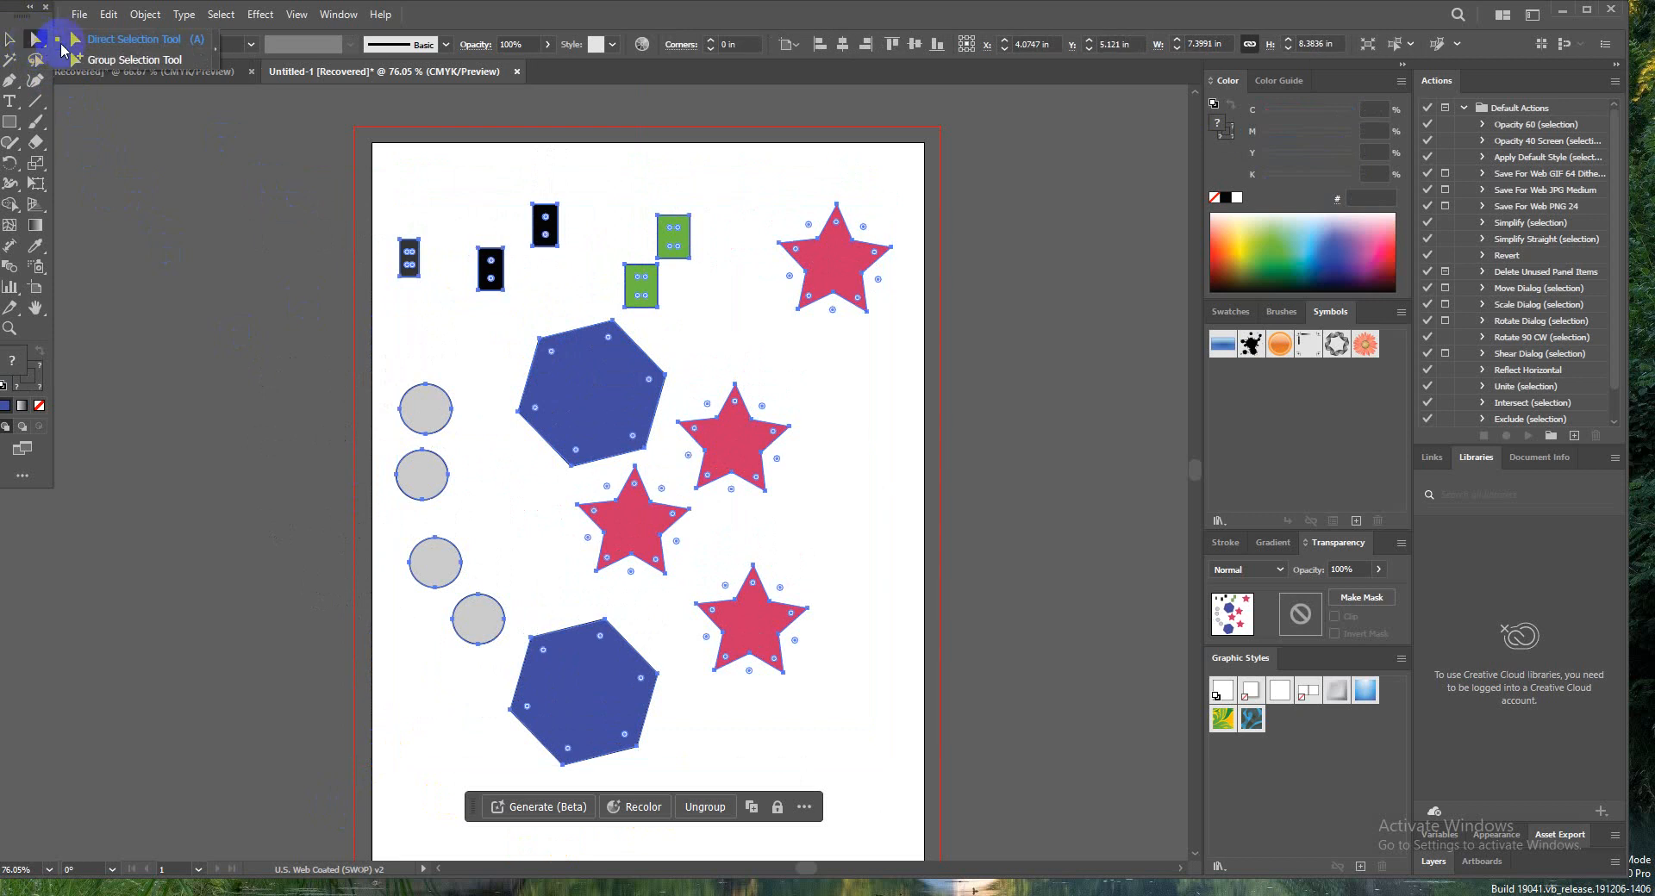
{"action": "left_click_drag", "start_coordinate": [62, 50], "coordinate": [110, 45]}
{"action": "left_click", "coordinate": [289, 297]}
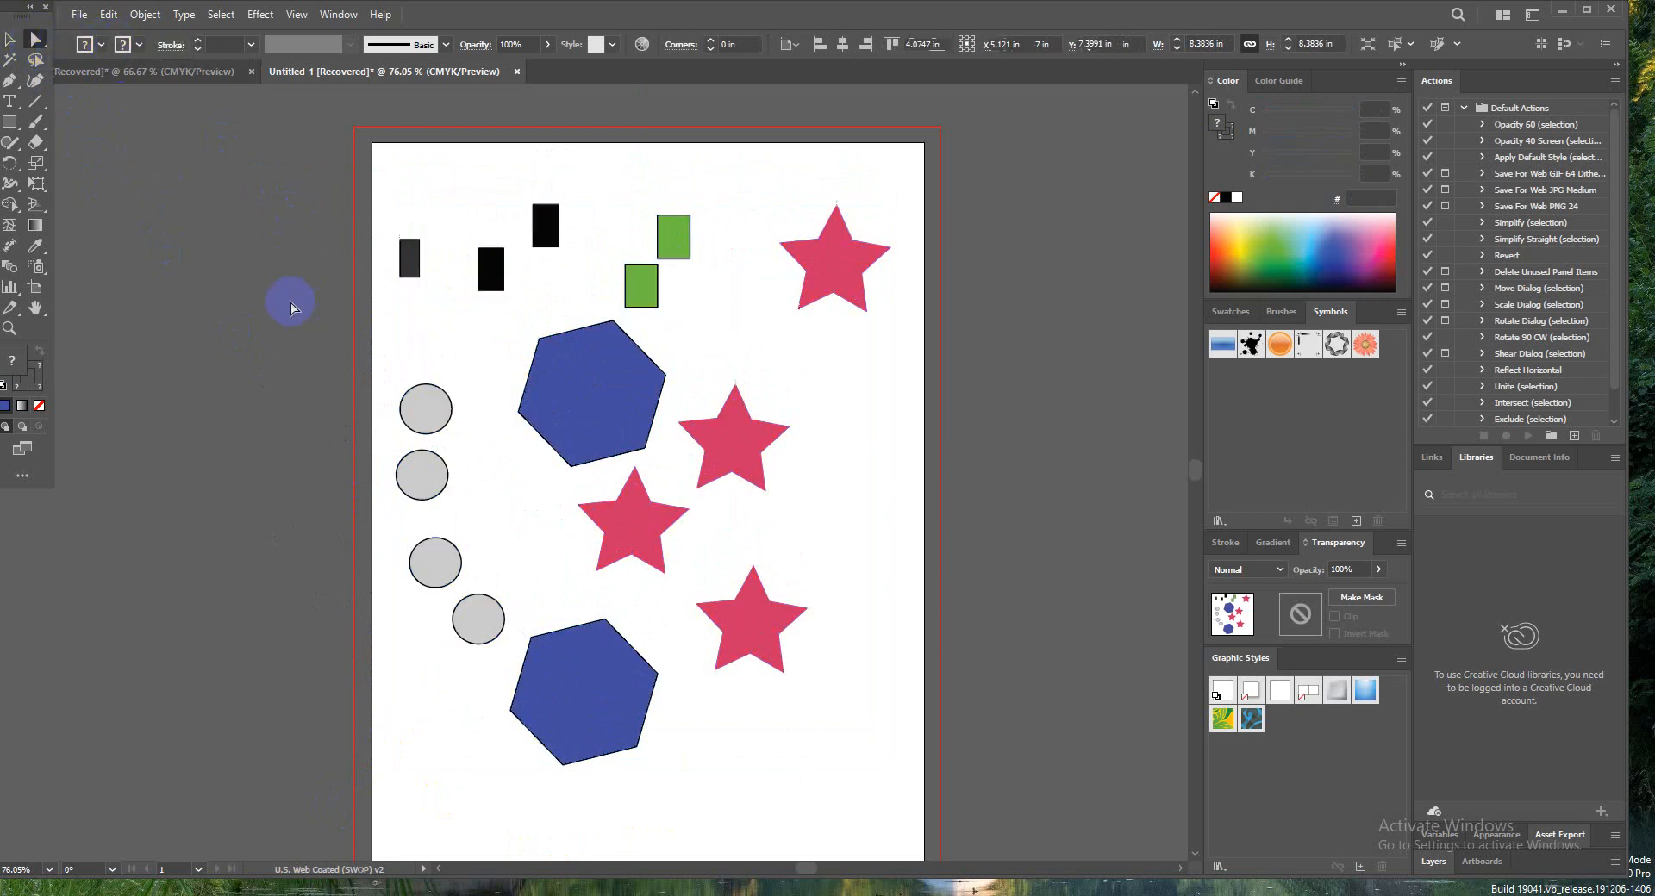
{"action": "left_click_drag", "start_coordinate": [443, 406], "coordinate": [478, 397]}
{"action": "left_click", "coordinate": [9, 39]}
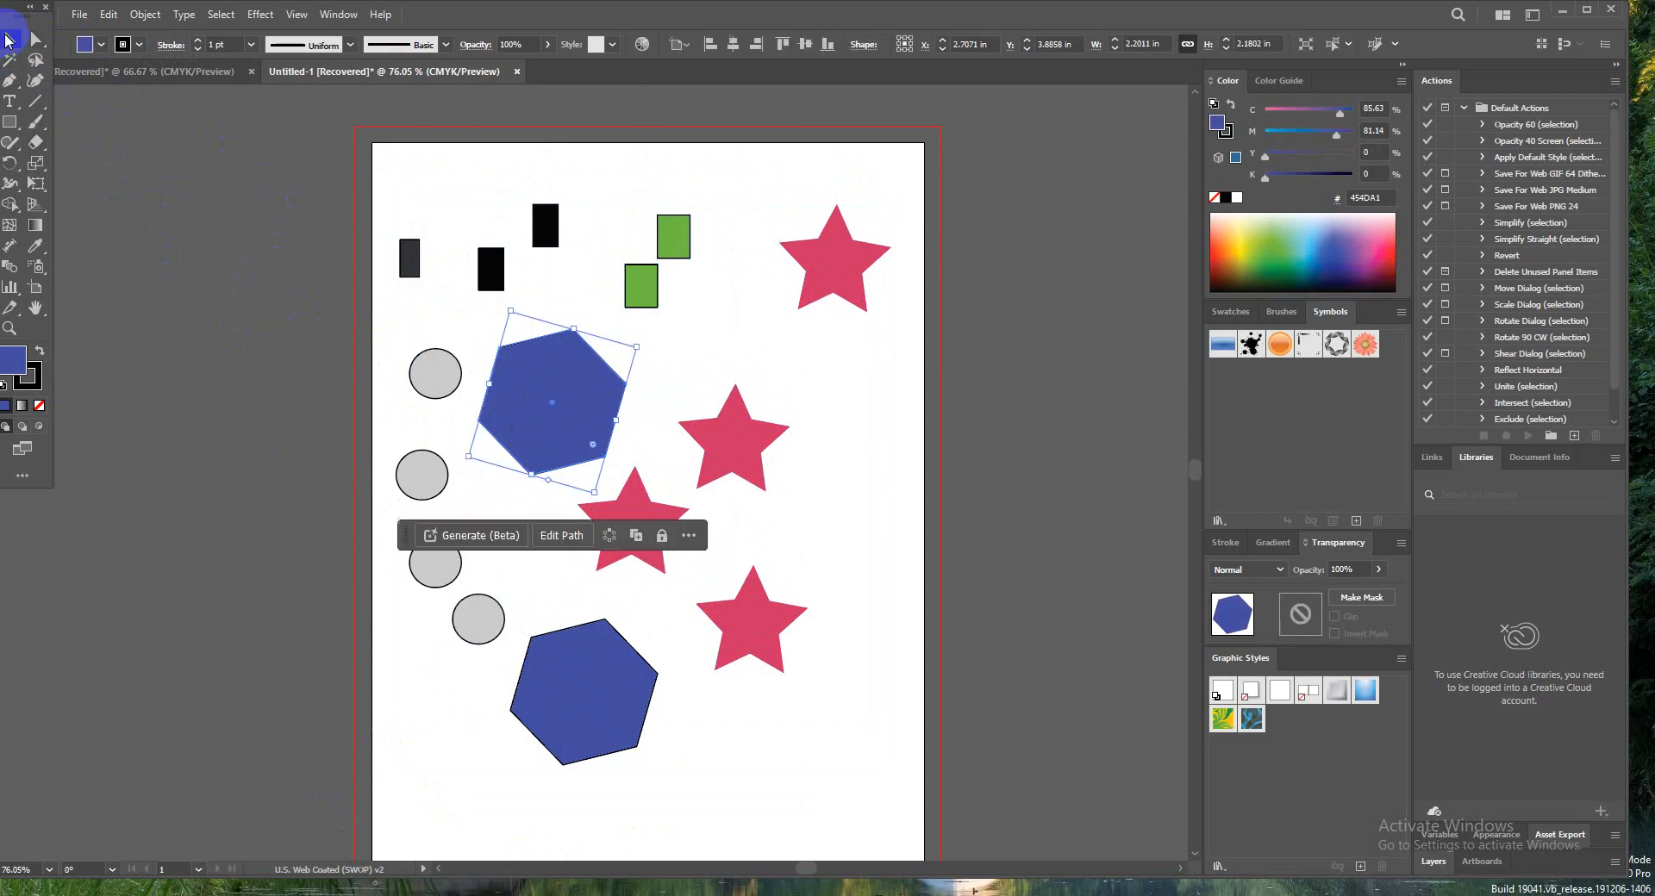
Step: Shift the whole group slightly up, and ungroup and regroup the shapes
{"action": "left_click", "coordinate": [638, 276]}
{"action": "left_click_drag", "start_coordinate": [639, 276], "coordinate": [561, 397]}
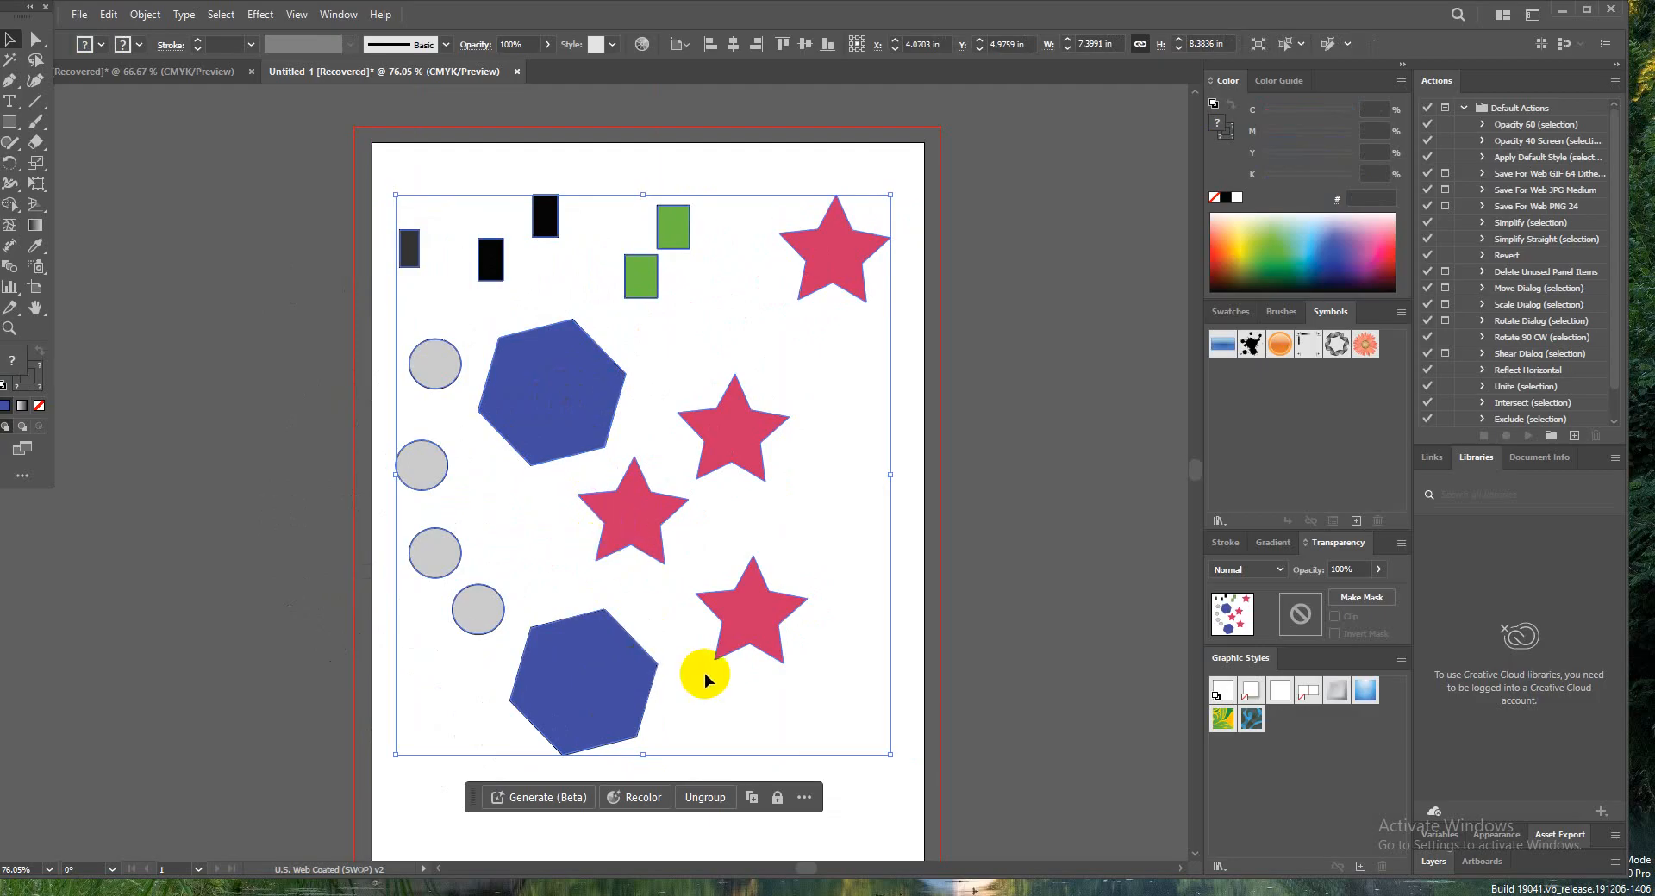
{"action": "left_click", "coordinate": [705, 798]}
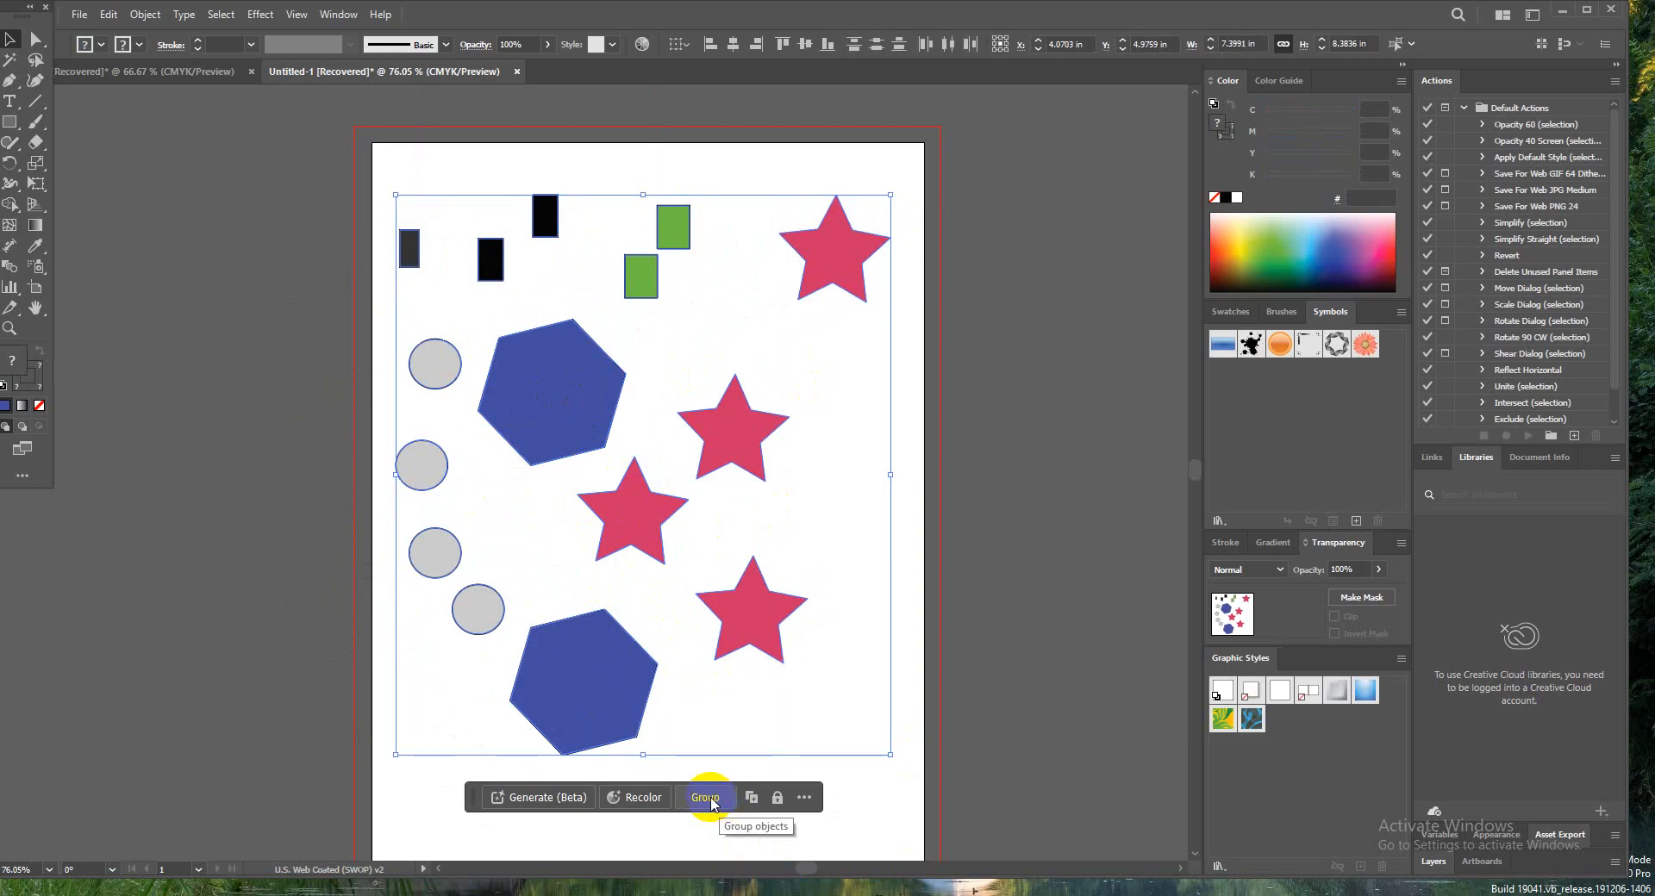
{"action": "left_click", "coordinate": [705, 798]}
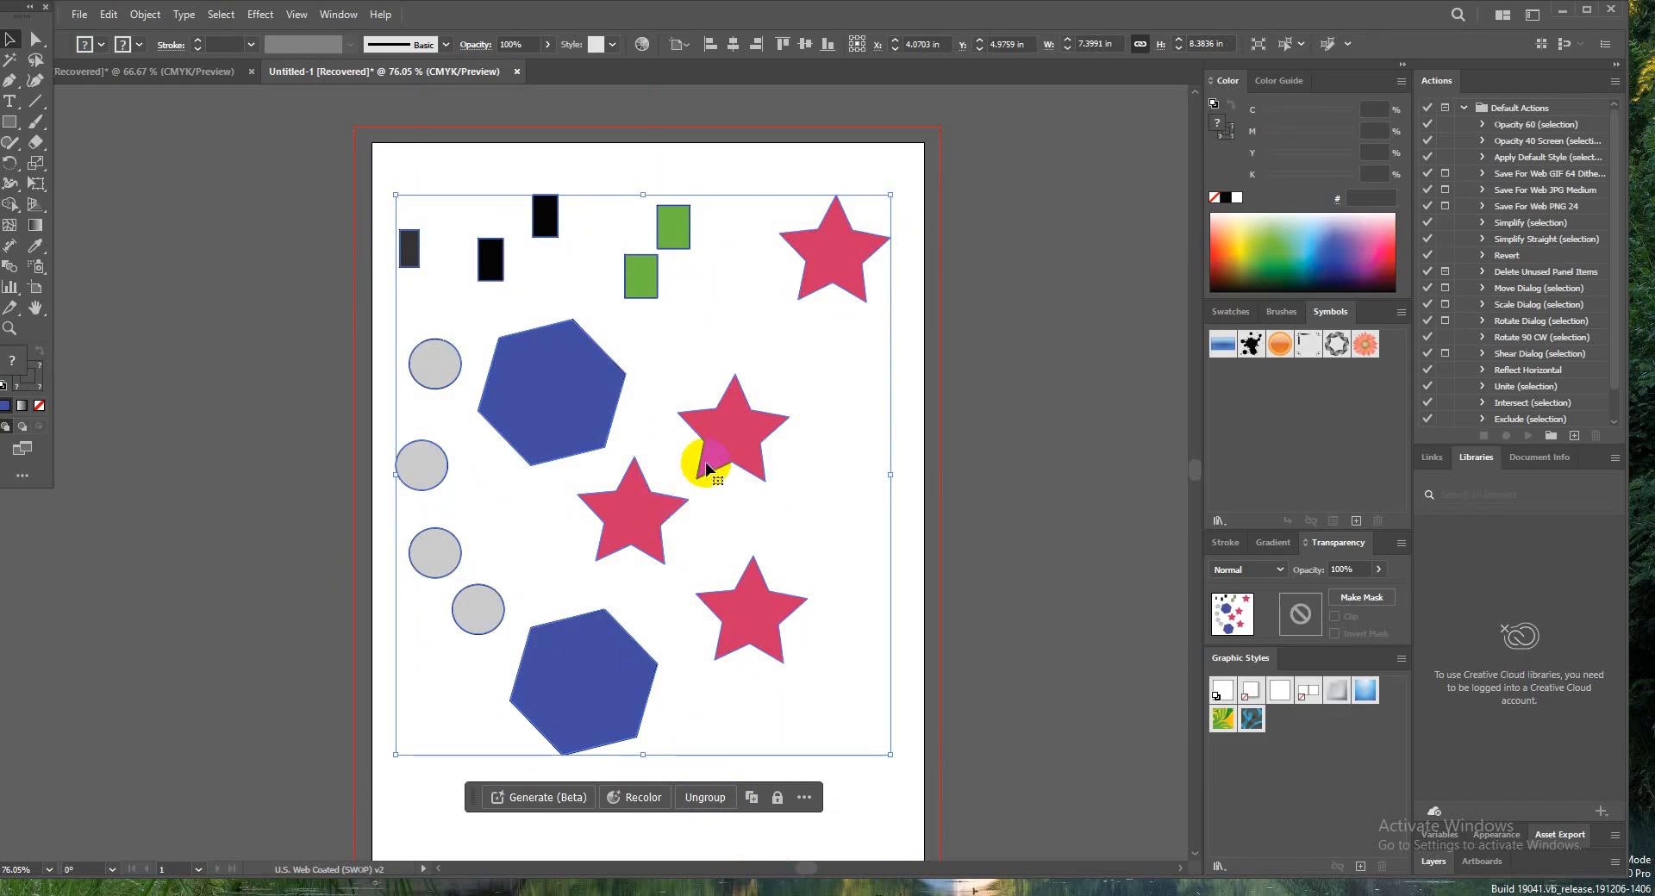
Step: Ungroup the shapes, move them all together slightly up and to the right, and deselect them
{"action": "key", "text": "a"}
{"action": "left_click_drag", "start_coordinate": [545, 405], "coordinate": [569, 392]}
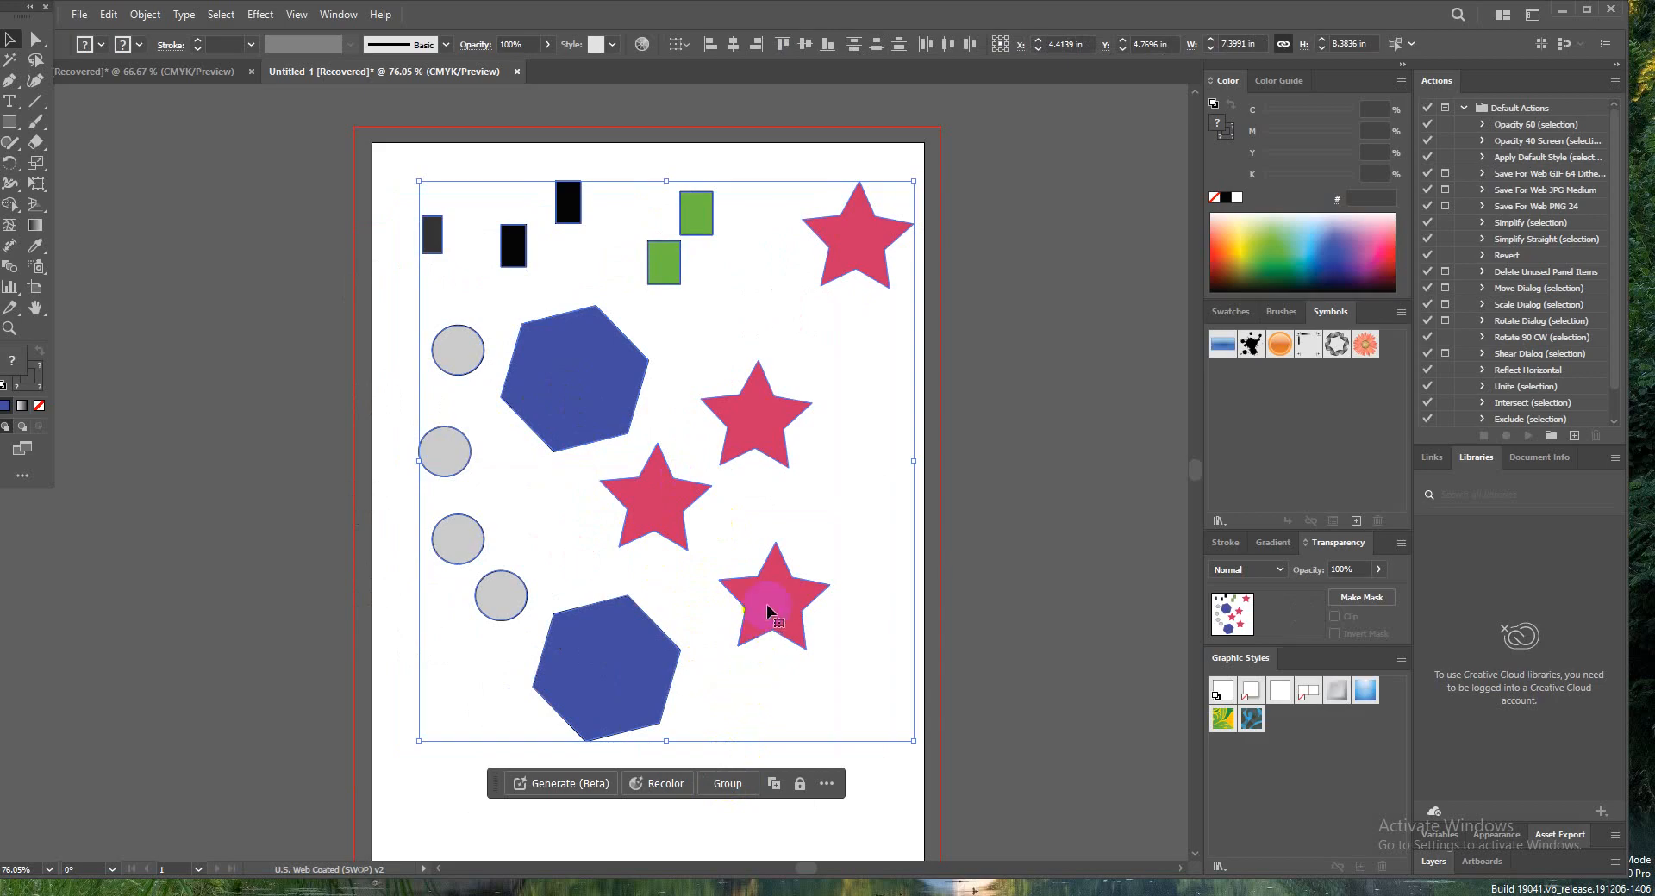
{"action": "left_click_drag", "start_coordinate": [768, 611], "coordinate": [766, 605]}
{"action": "left_click", "coordinate": [876, 717]}
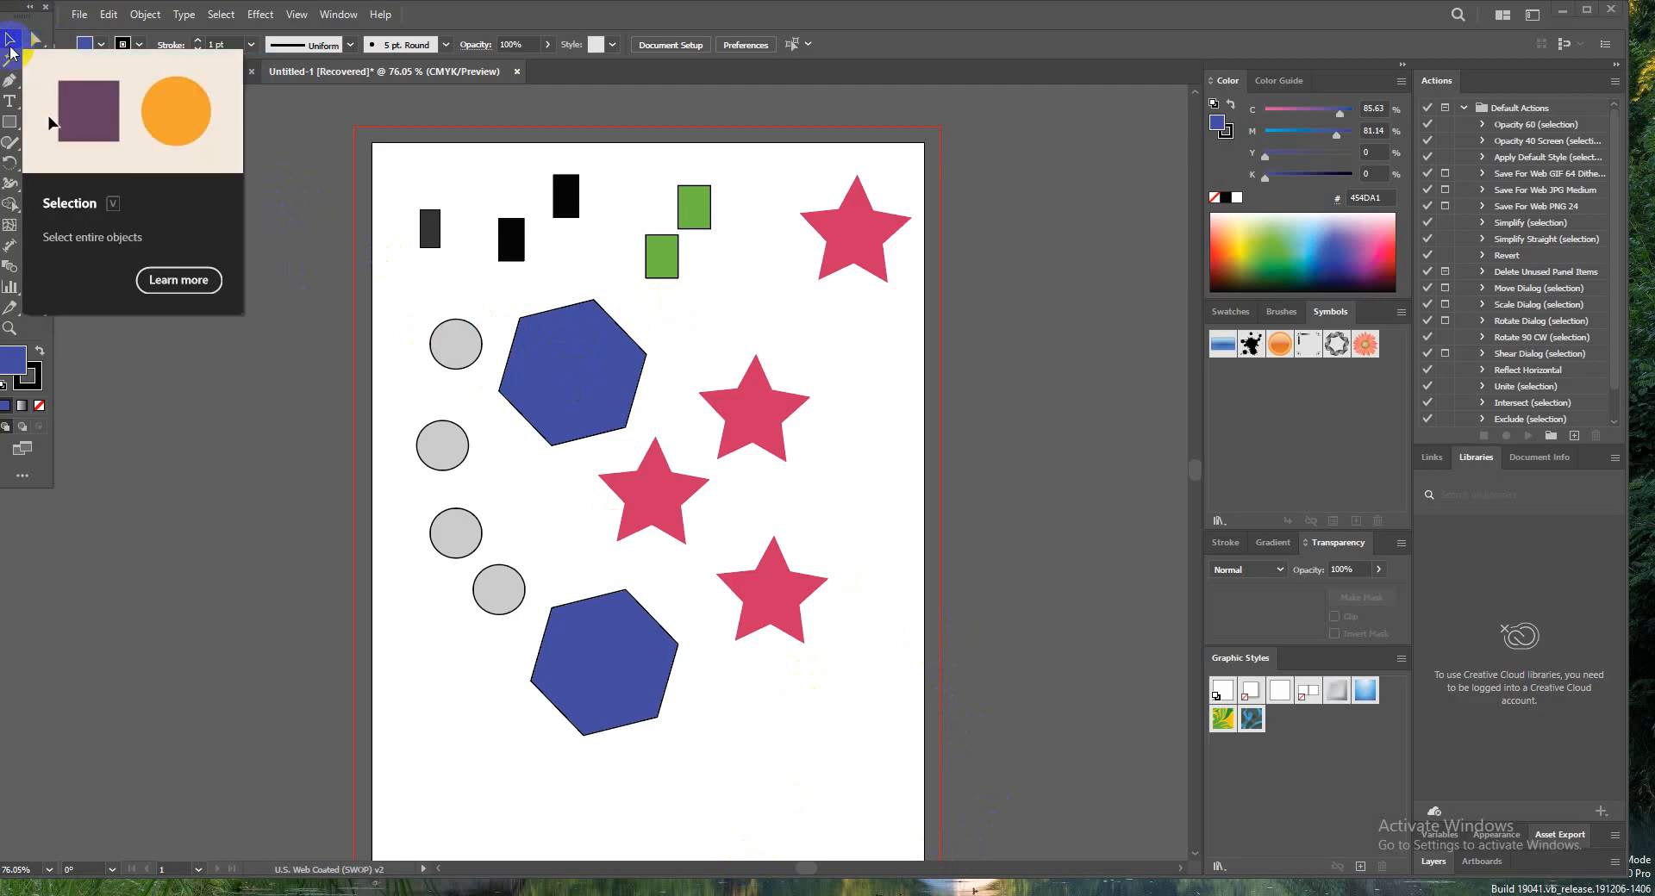
Step: Move the upper blue hexagon slightly up and to the right
{"action": "left_click", "coordinate": [574, 444]}
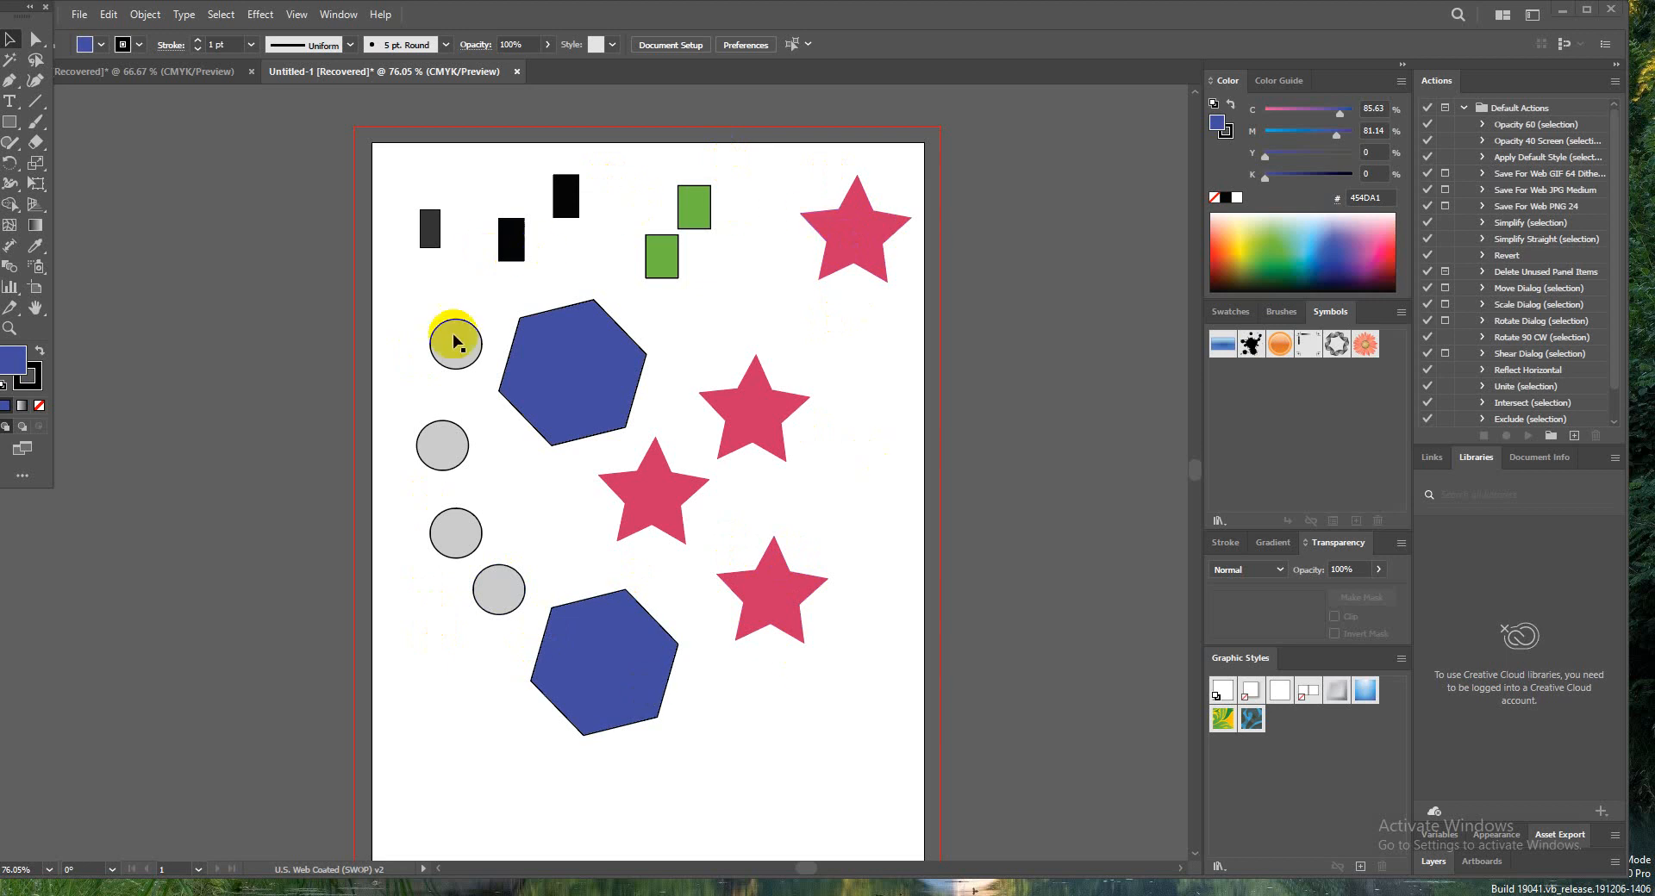
{"action": "left_click", "coordinate": [761, 403]}
{"action": "left_click", "coordinate": [809, 690]}
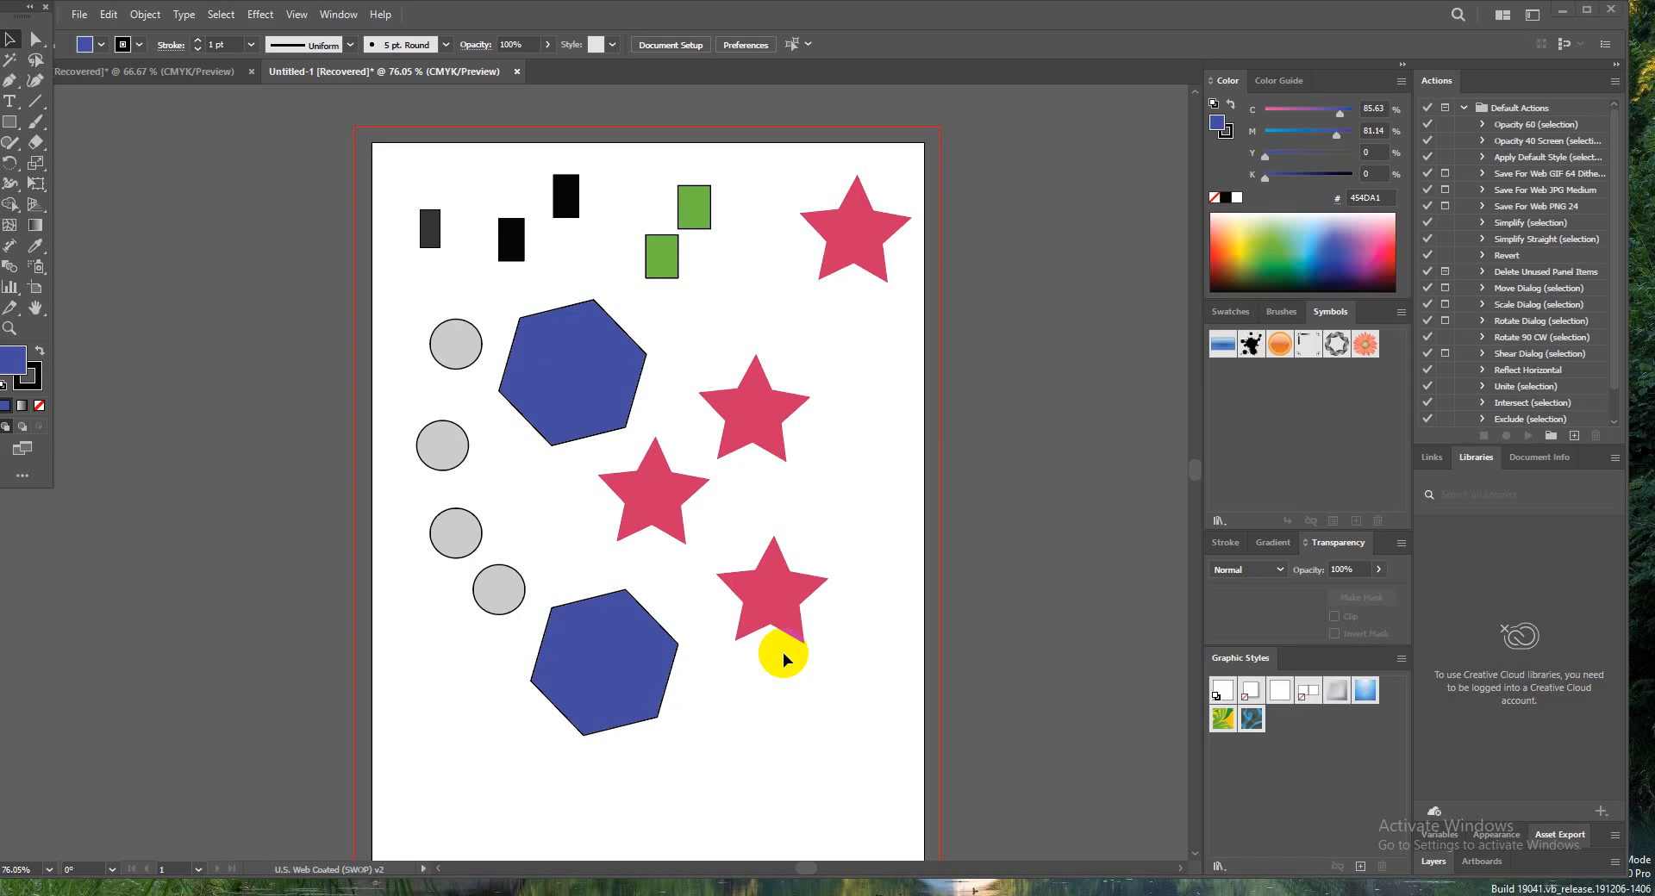
{"action": "left_click", "coordinate": [767, 595]}
{"action": "scroll", "coordinate": [724, 453], "scroll_direction": "down", "scroll_amount": 1}
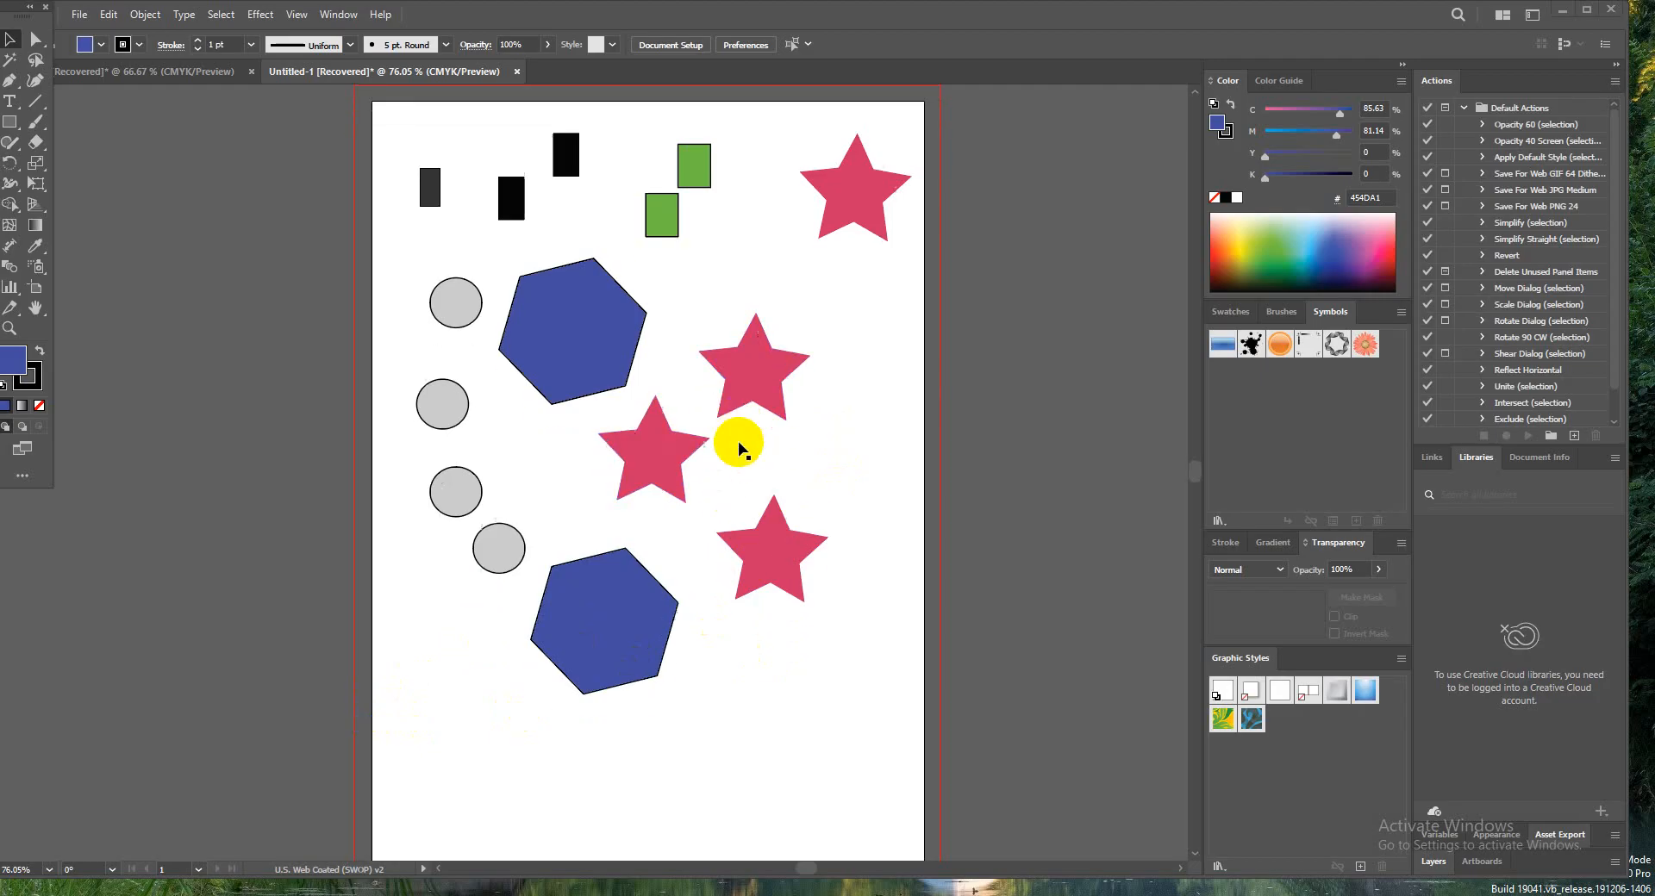
{"action": "scroll", "coordinate": [604, 483], "scroll_direction": "up", "scroll_amount": 3}
{"action": "left_click", "coordinate": [533, 489]}
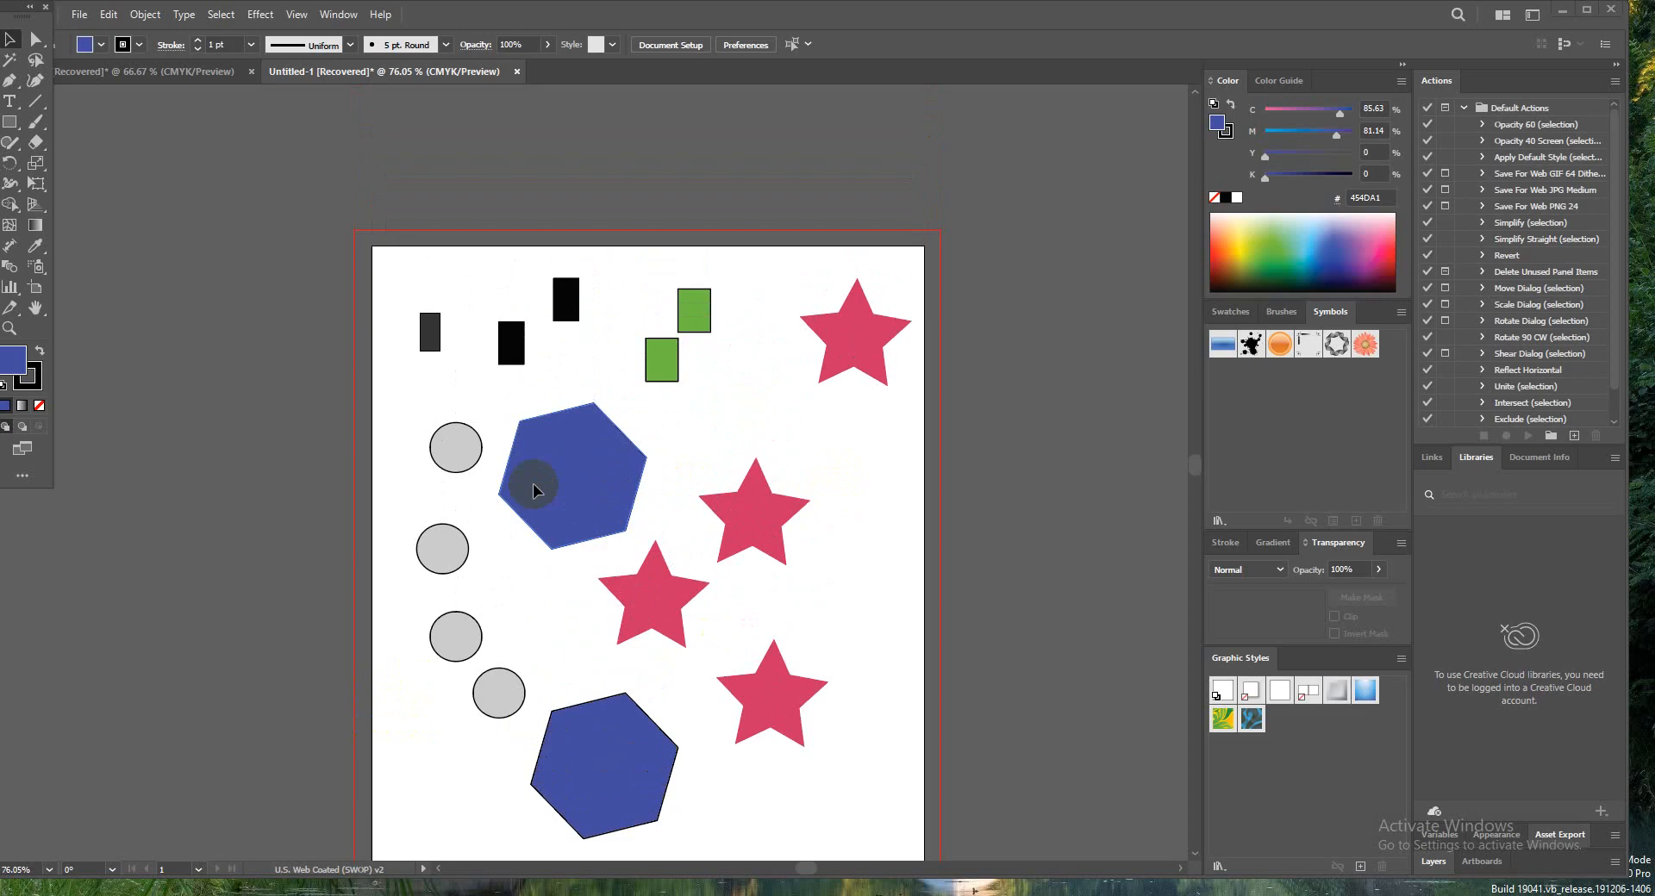
{"action": "left_click_drag", "start_coordinate": [572, 462], "coordinate": [601, 460]}
{"action": "scroll", "coordinate": [654, 466], "scroll_direction": "down", "scroll_amount": 1}
{"action": "scroll", "coordinate": [812, 484], "scroll_direction": "down", "scroll_amount": 1}
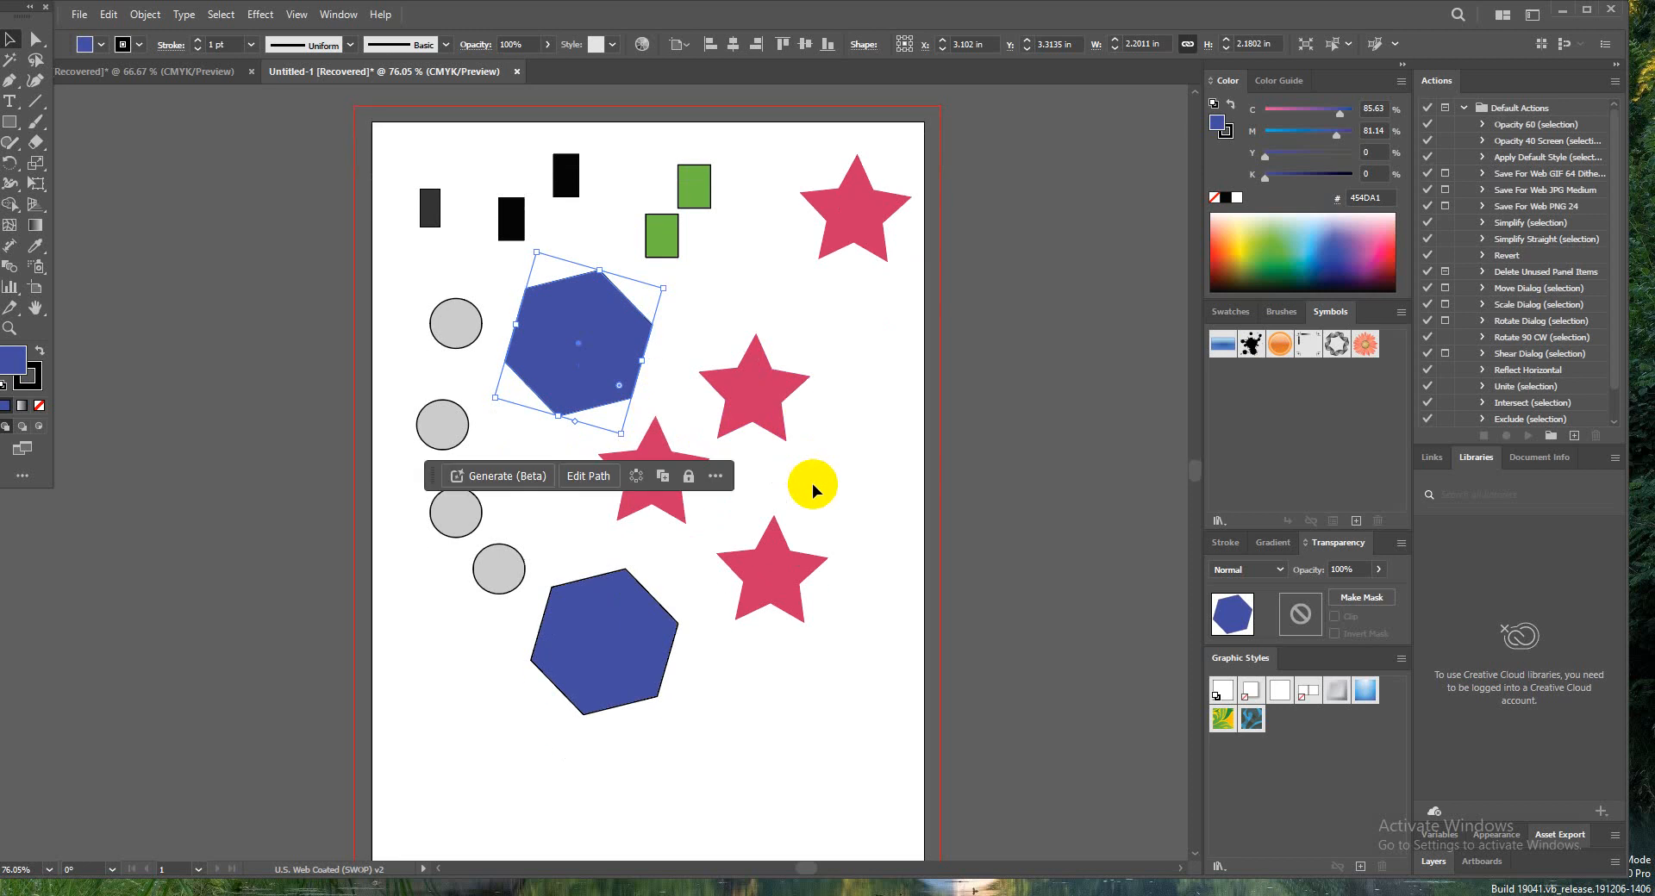
{"action": "scroll", "coordinate": [812, 484], "scroll_direction": "up", "scroll_amount": 1}
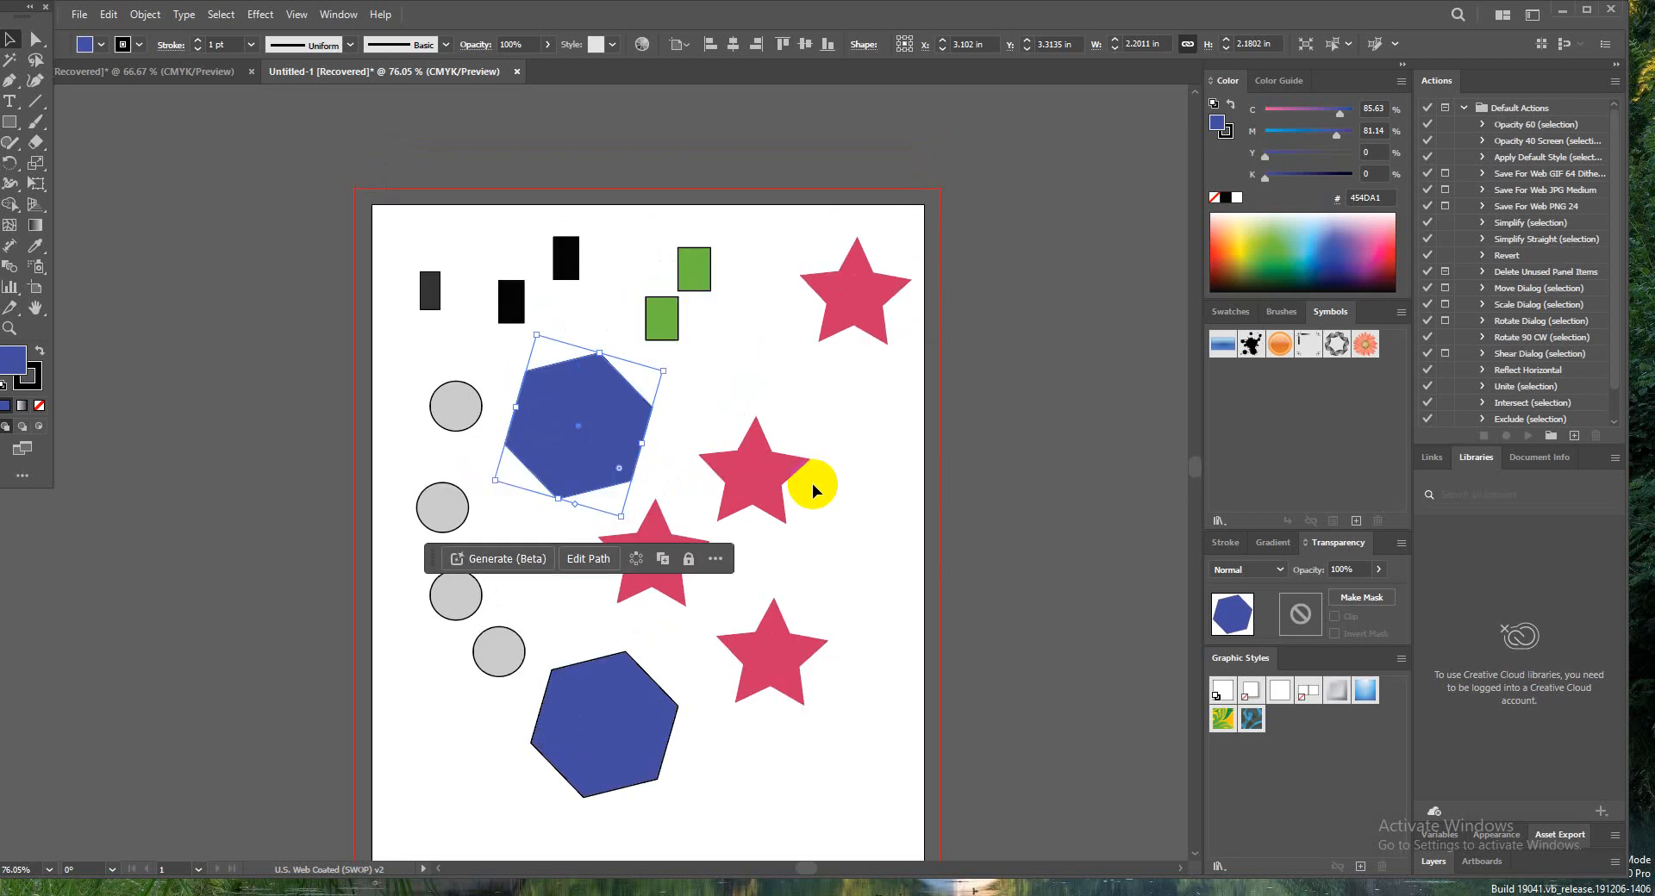
{"action": "scroll", "coordinate": [812, 483], "scroll_direction": "down", "scroll_amount": 1}
{"action": "scroll", "coordinate": [800, 489], "scroll_direction": "down", "scroll_amount": 1}
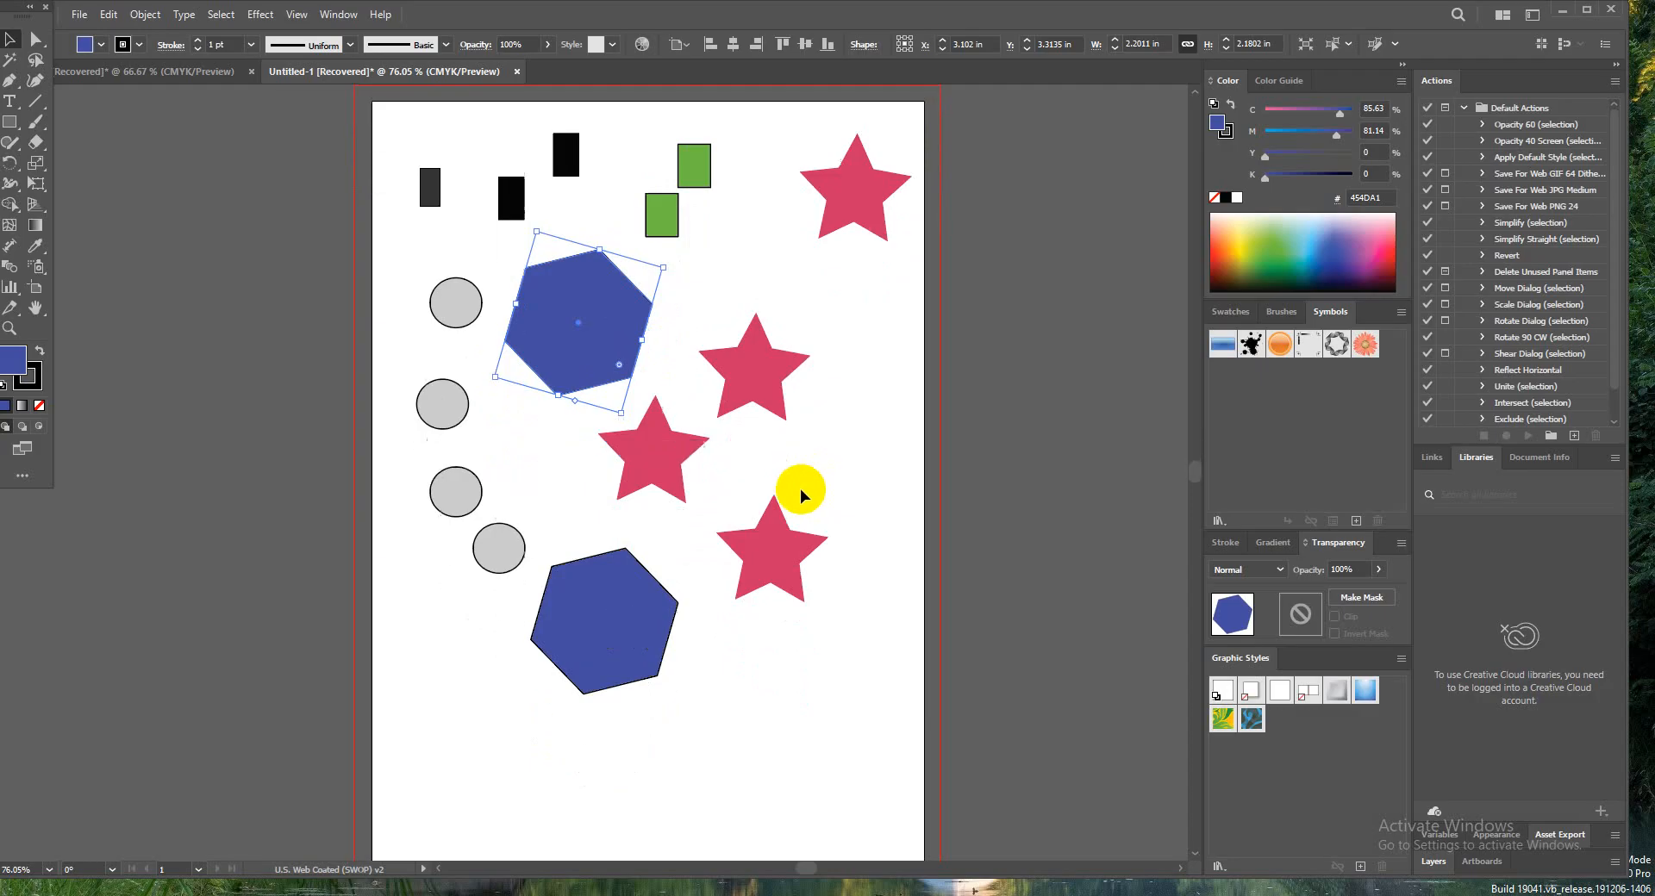
{"action": "scroll", "coordinate": [789, 490], "scroll_direction": "up", "scroll_amount": 1}
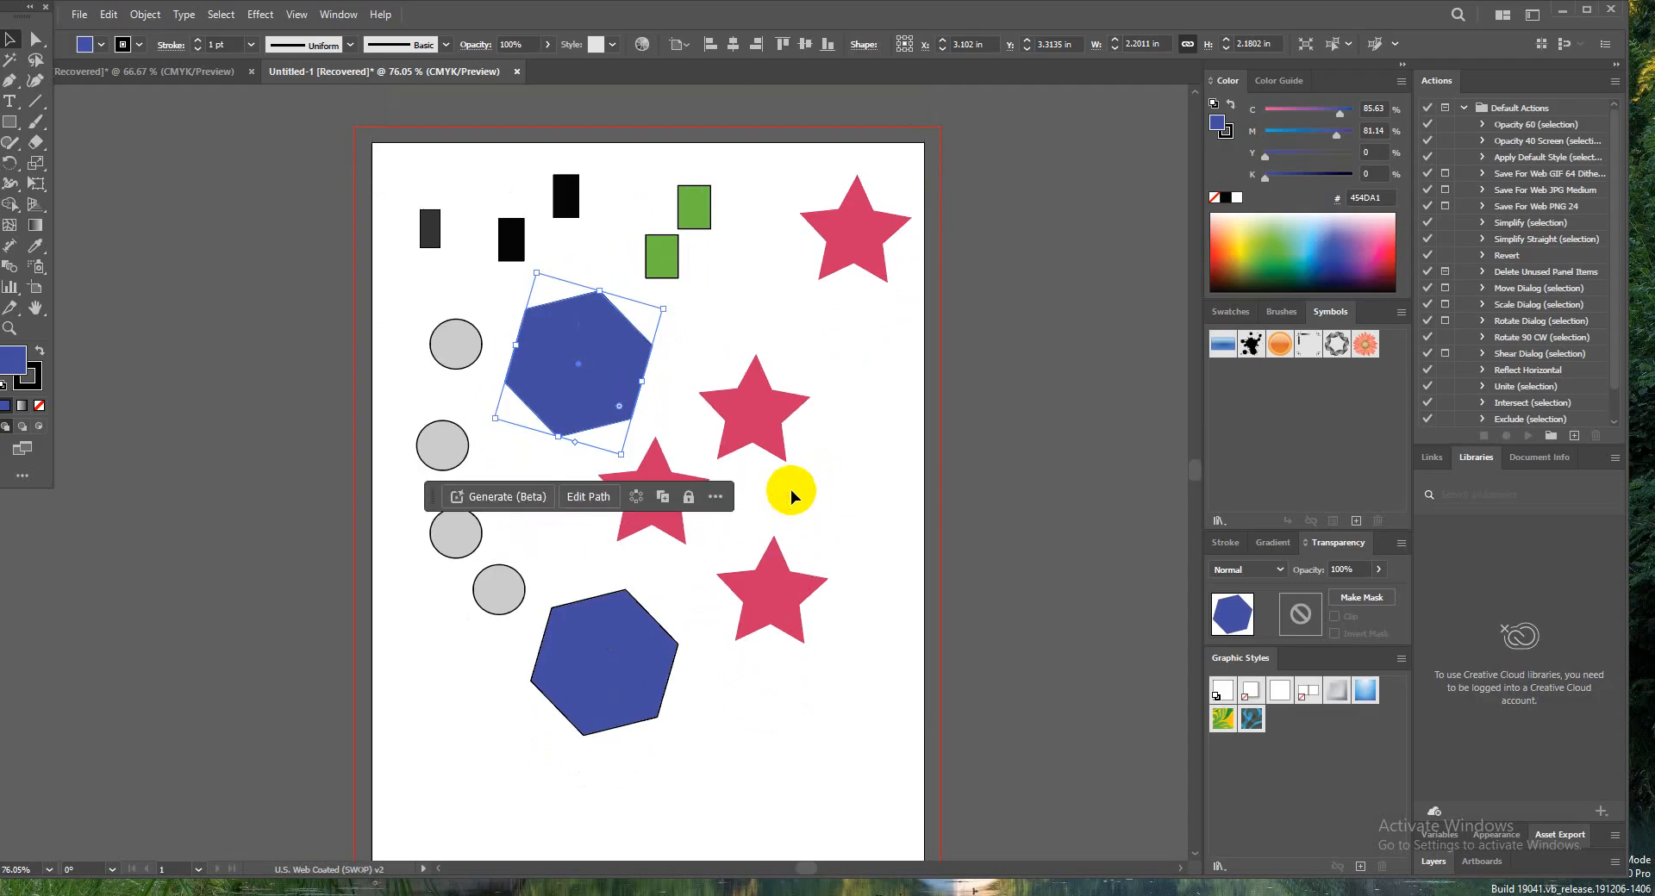